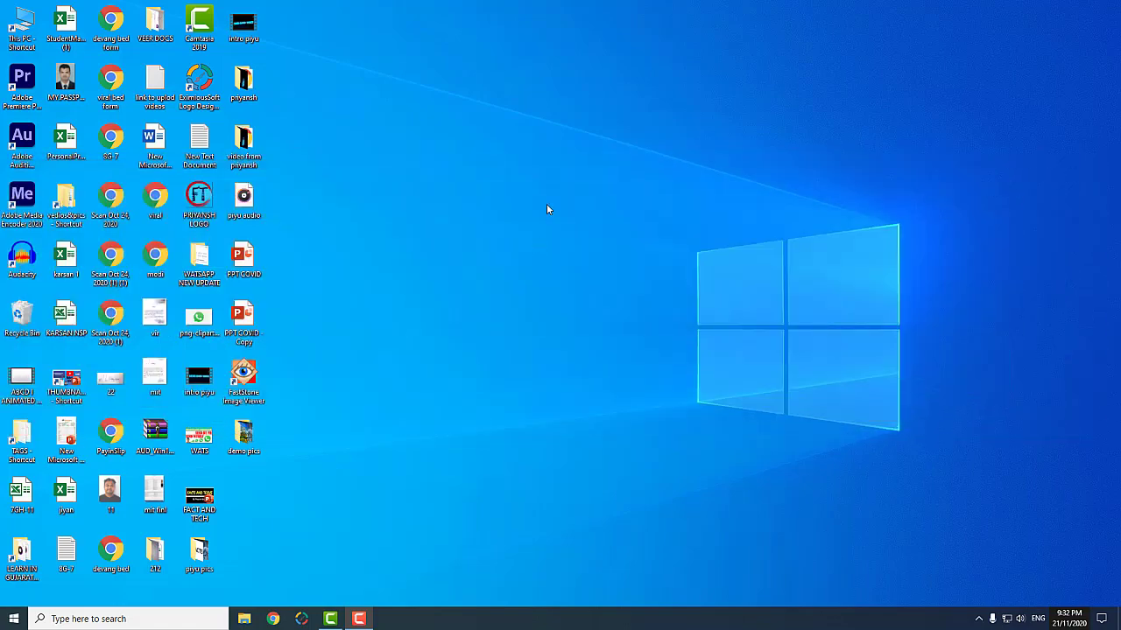
# - Create a new PowerPoint file named 'demo ppt' on the desktop and open it
pyautogui.rightClick(547, 208)
pyautogui.moveTo(607, 323)
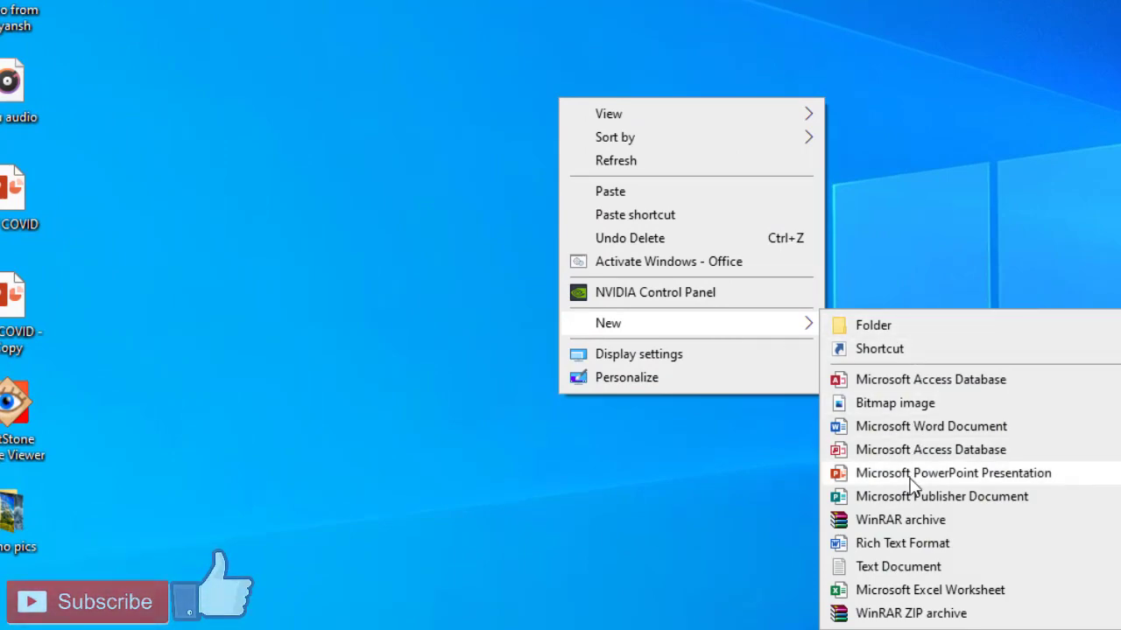
pyautogui.click(908, 476)
pyautogui.write('de')
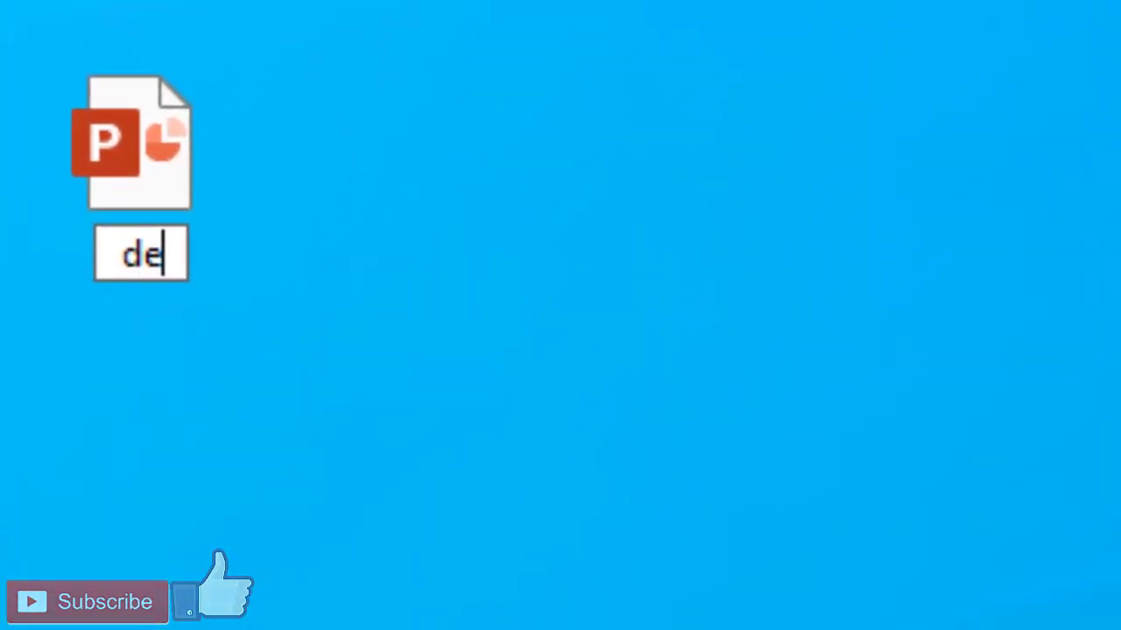
pyautogui.write('mo')
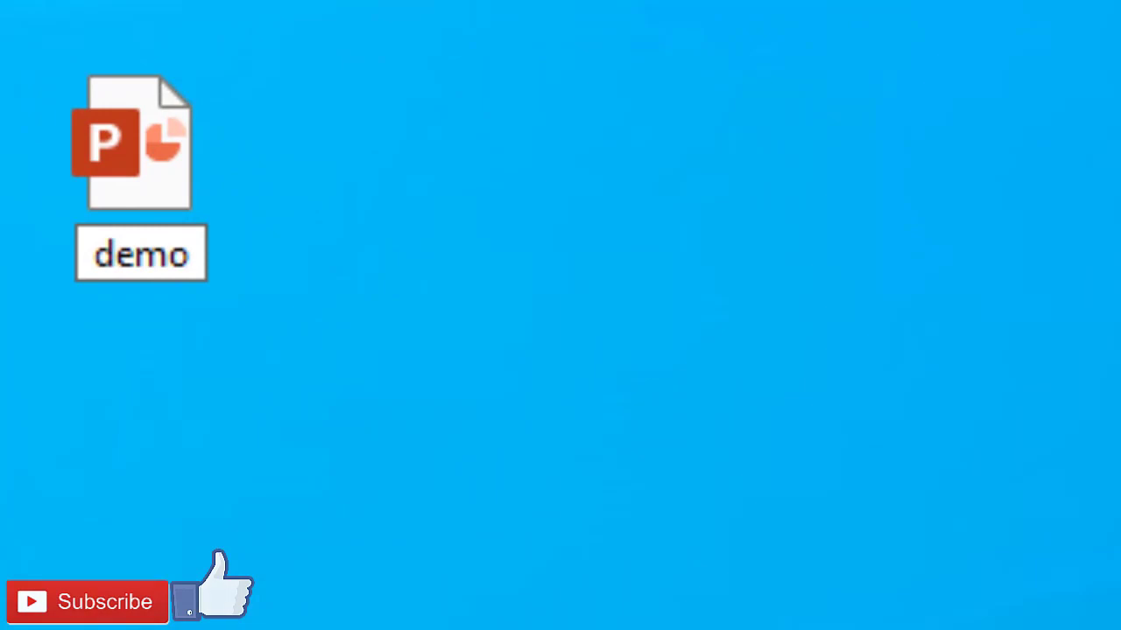
pyautogui.write(' ppt')
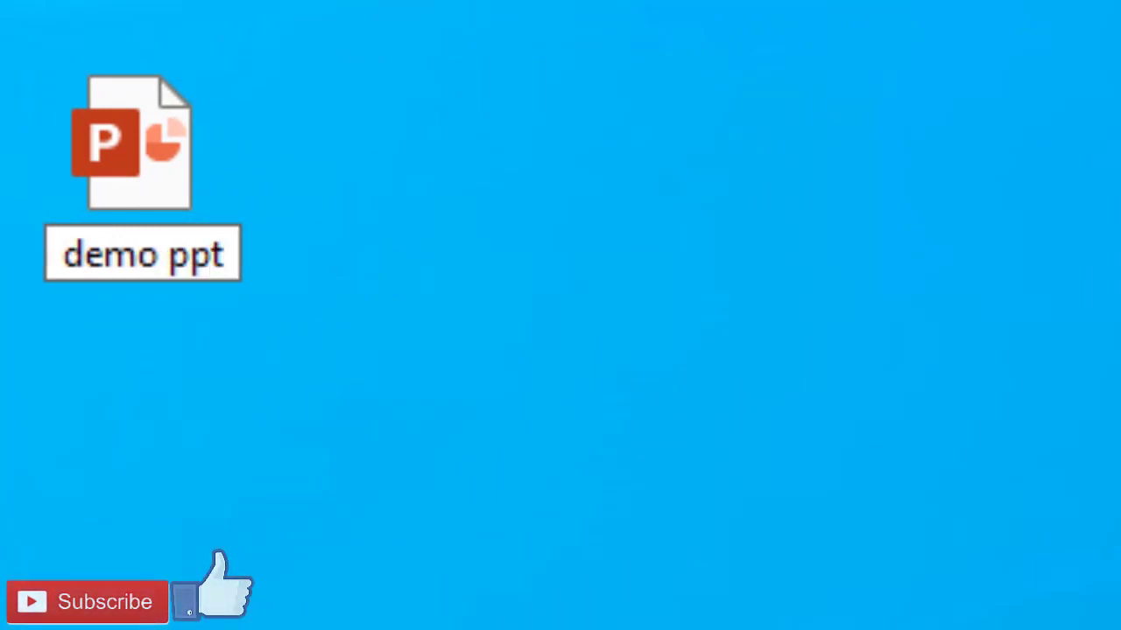
pyautogui.press('Return')
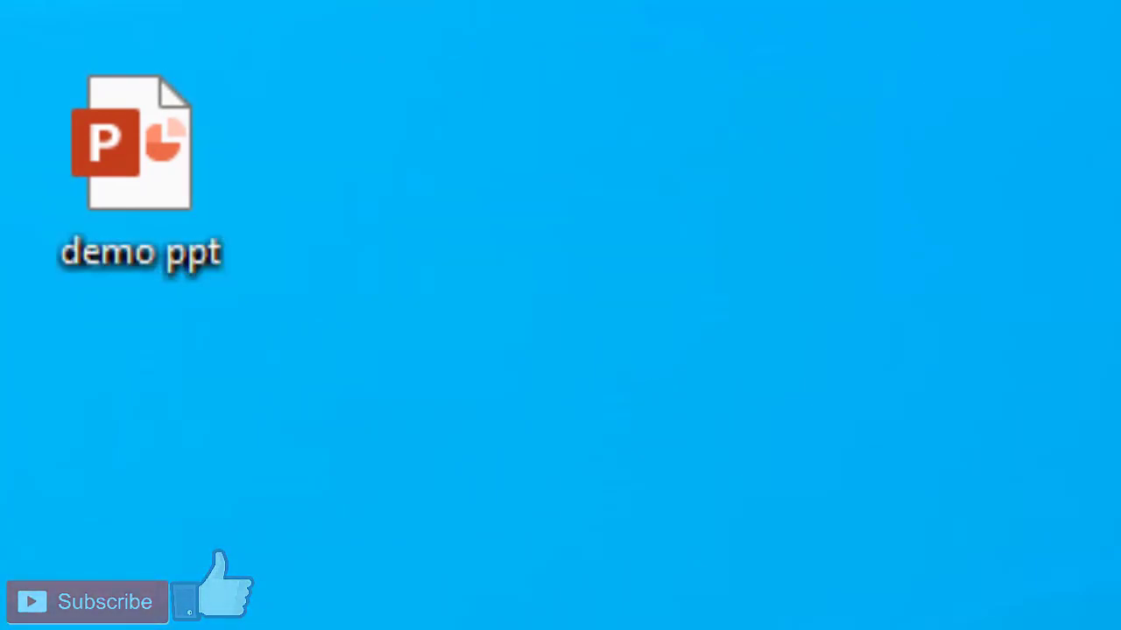
pyautogui.doubleClick(131, 145)
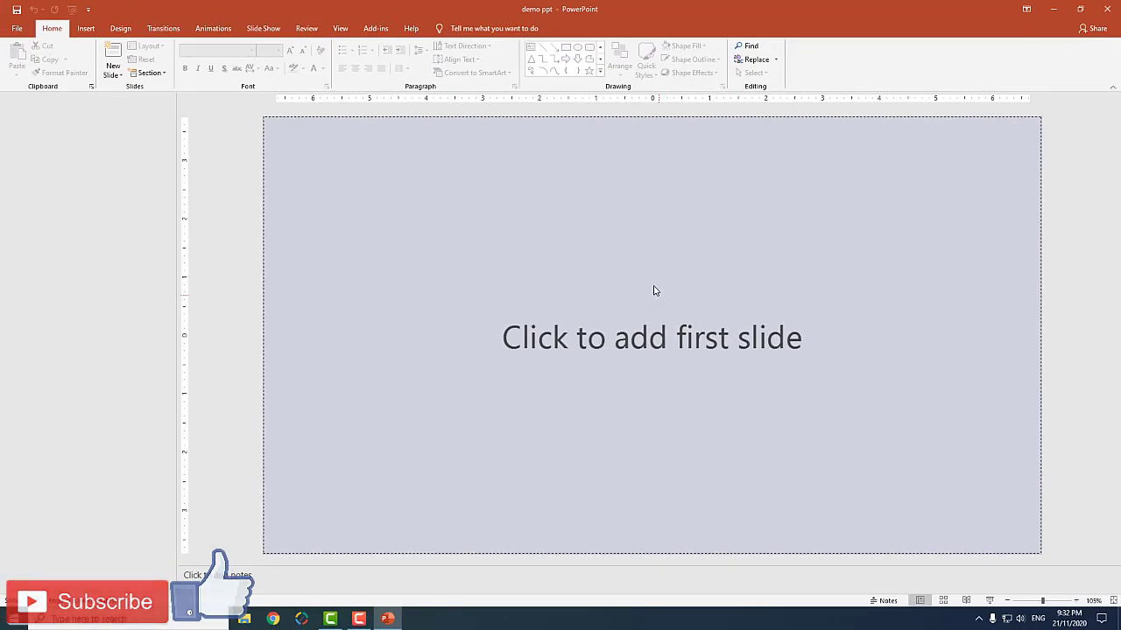
# - Add the first slide and delete its title and subtitle placeholders
pyautogui.click(653, 290)
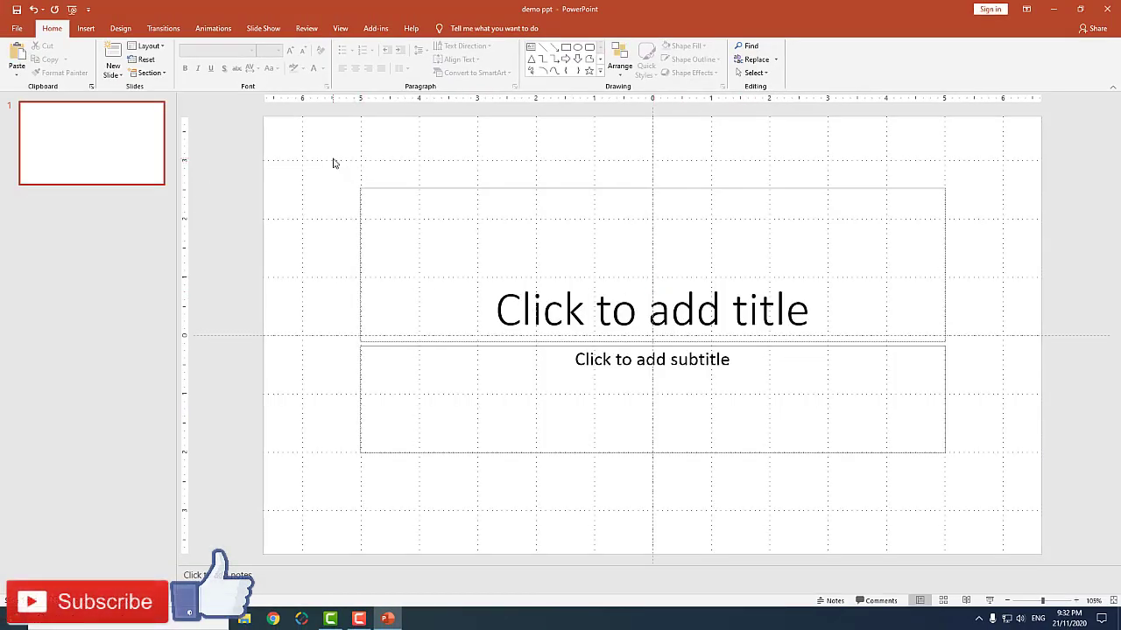
pyautogui.moveTo(333, 162); pyautogui.dragTo(994, 514)
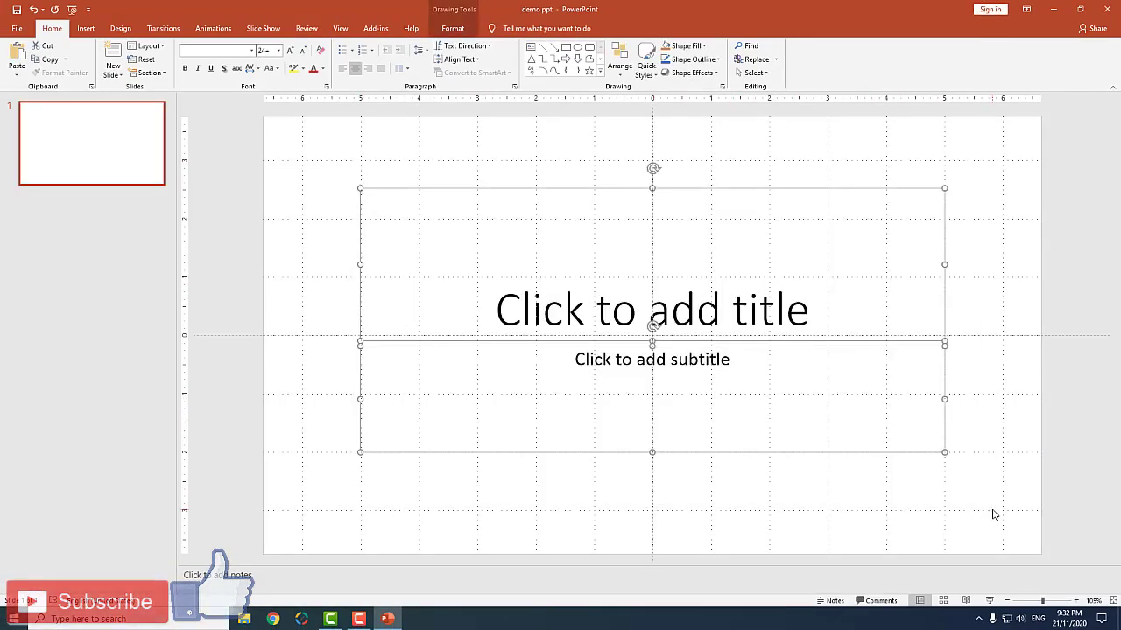
pyautogui.press('Delete')
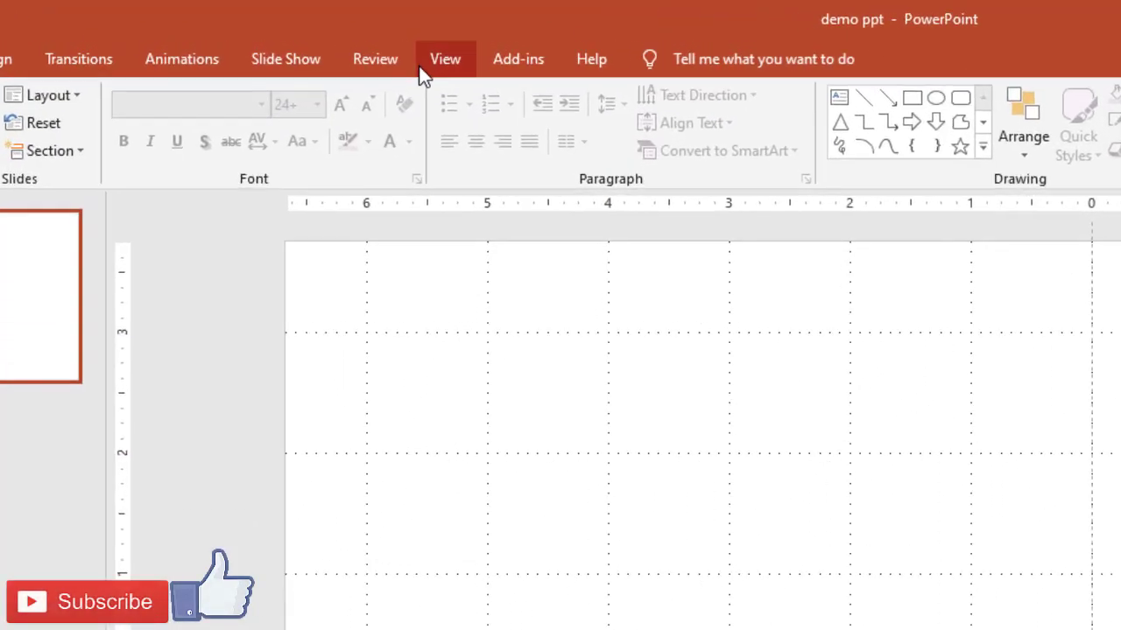
# - Show the rulers and hide the gridlines and guides from the View tab
pyautogui.click(451, 63)
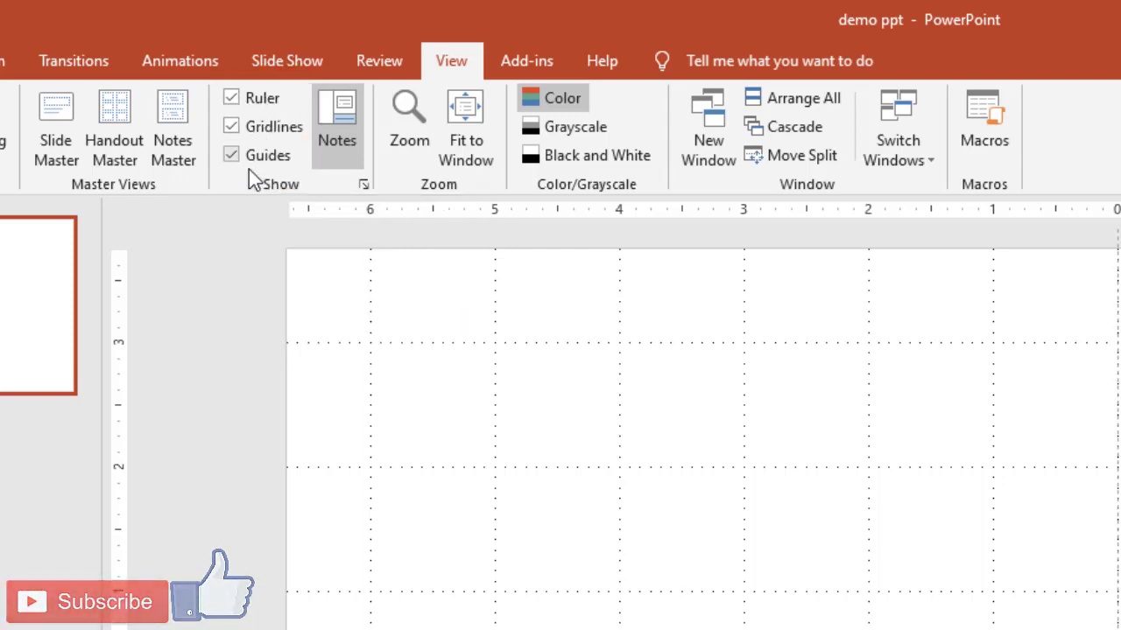
pyautogui.click(231, 99)
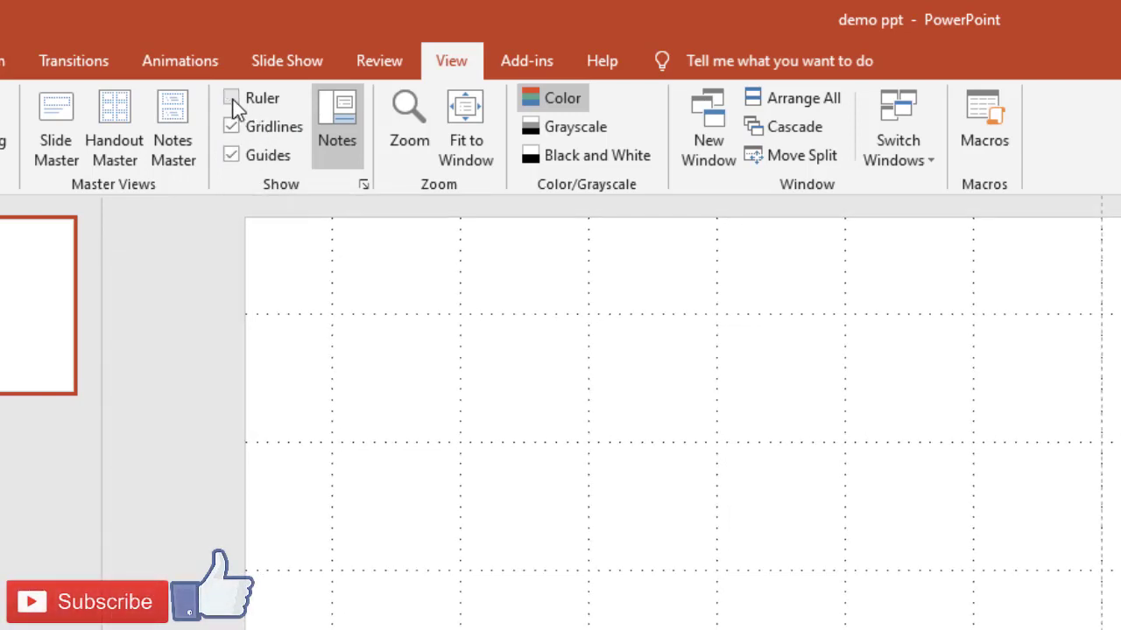
pyautogui.click(231, 99)
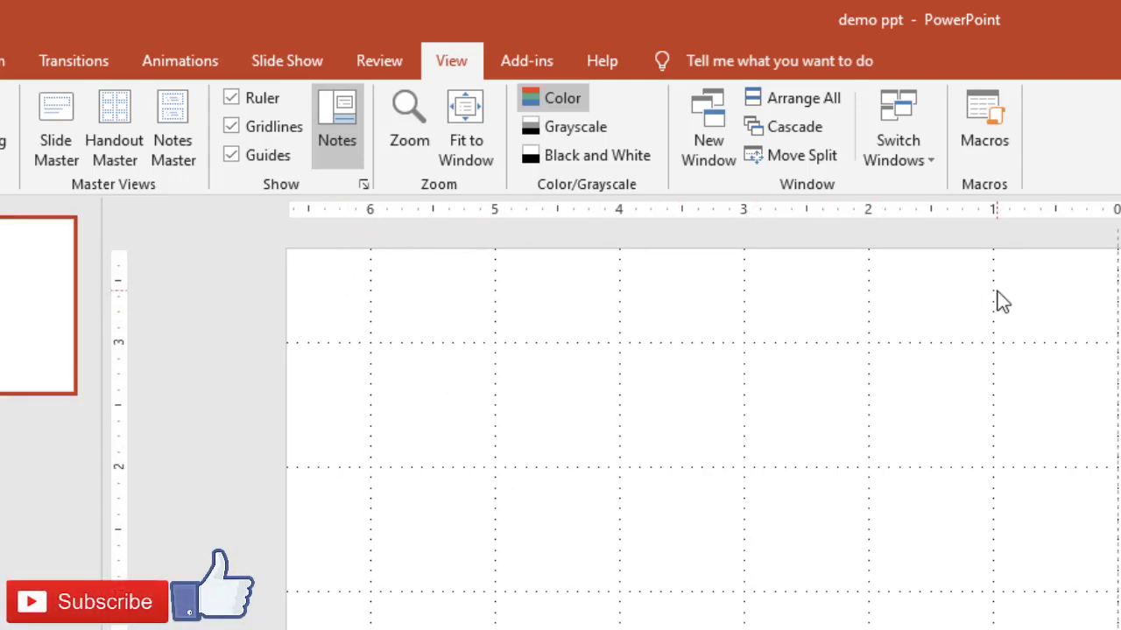
pyautogui.click(231, 98)
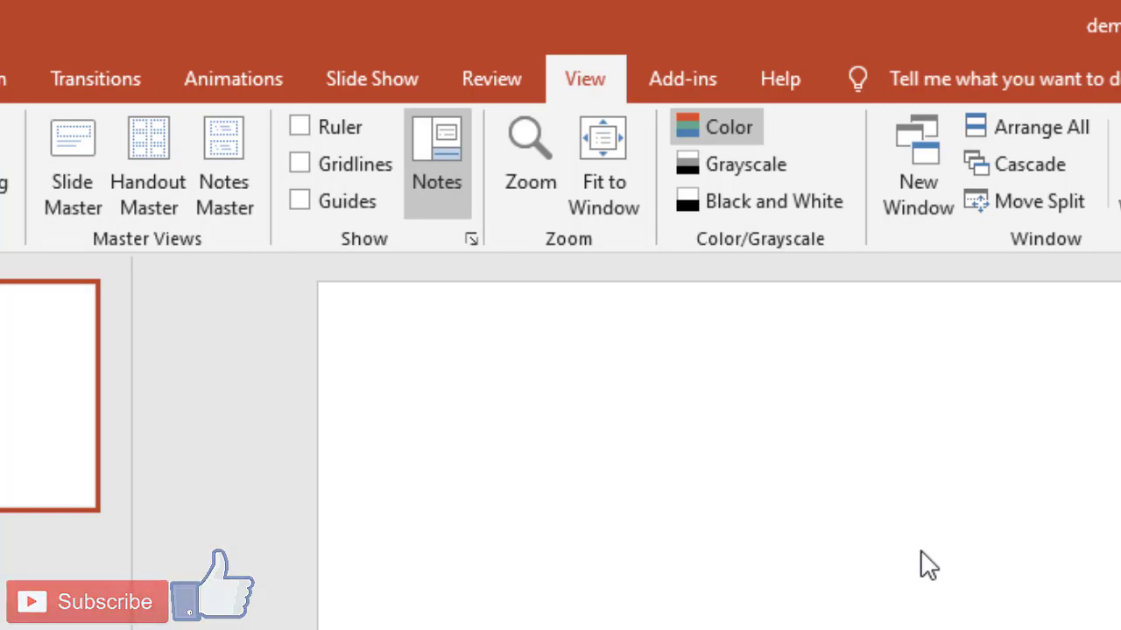
pyautogui.click(309, 131)
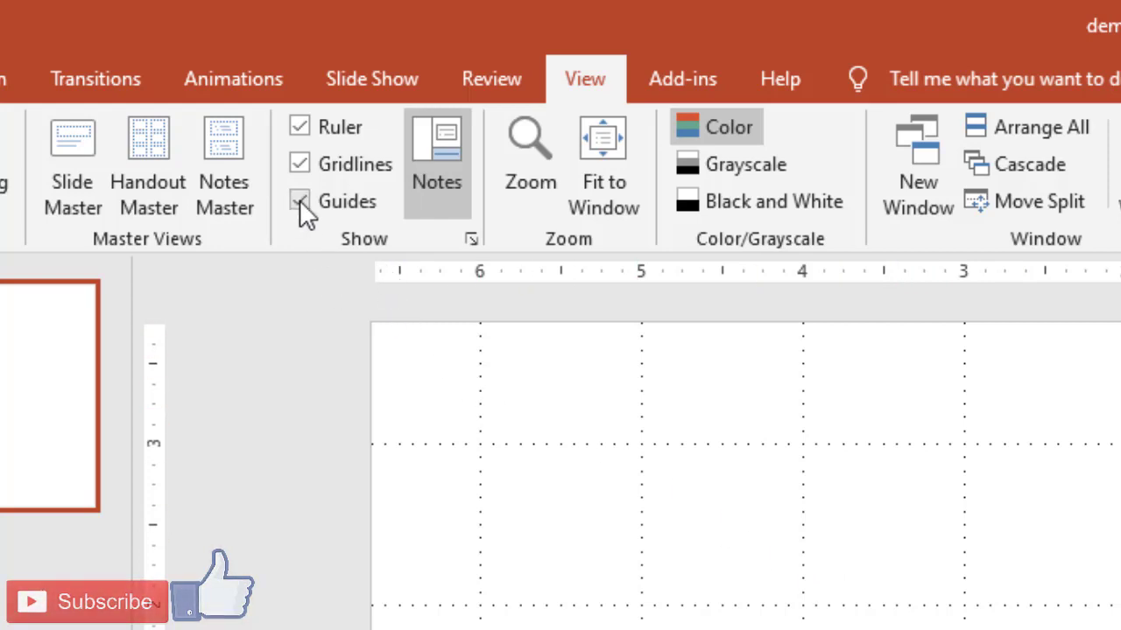
pyautogui.click(299, 164)
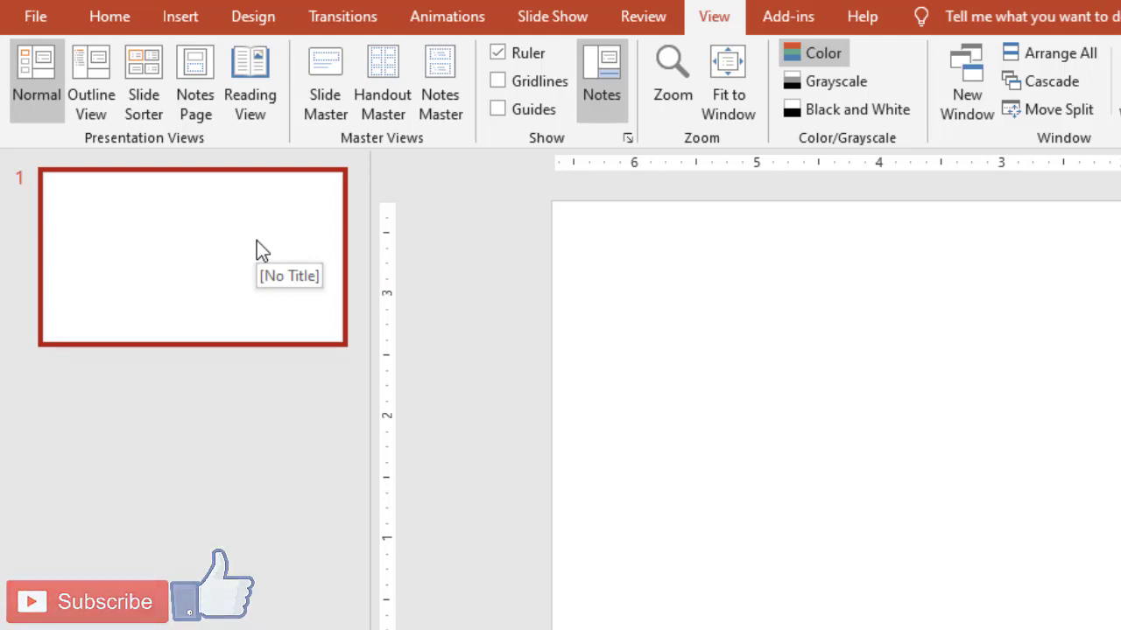
pyautogui.click(205, 26)
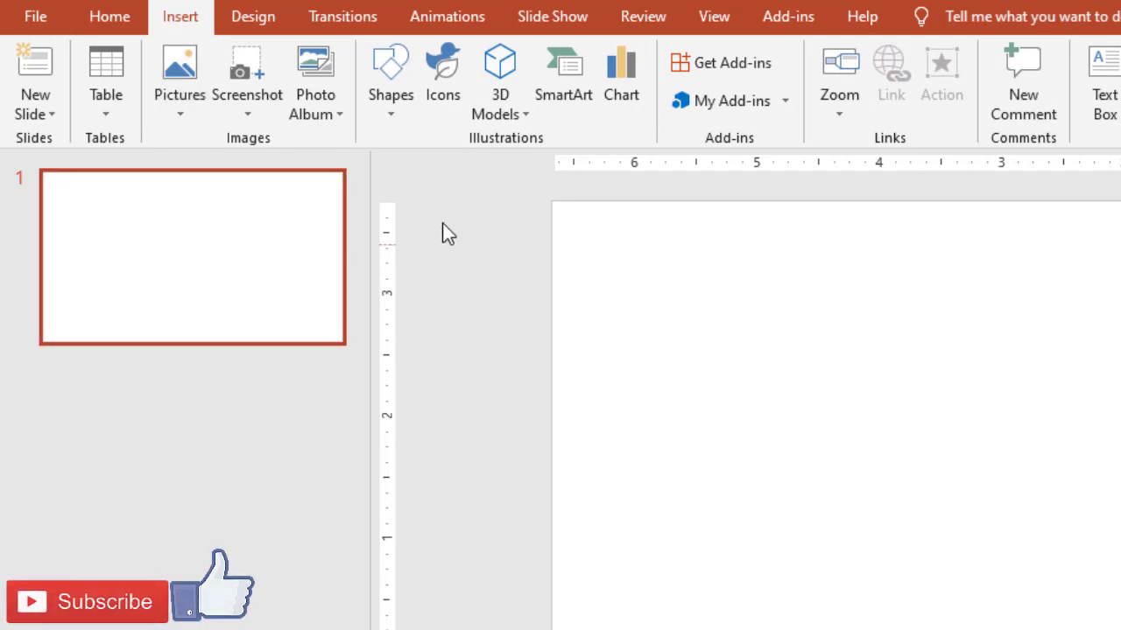
pyautogui.click(181, 118)
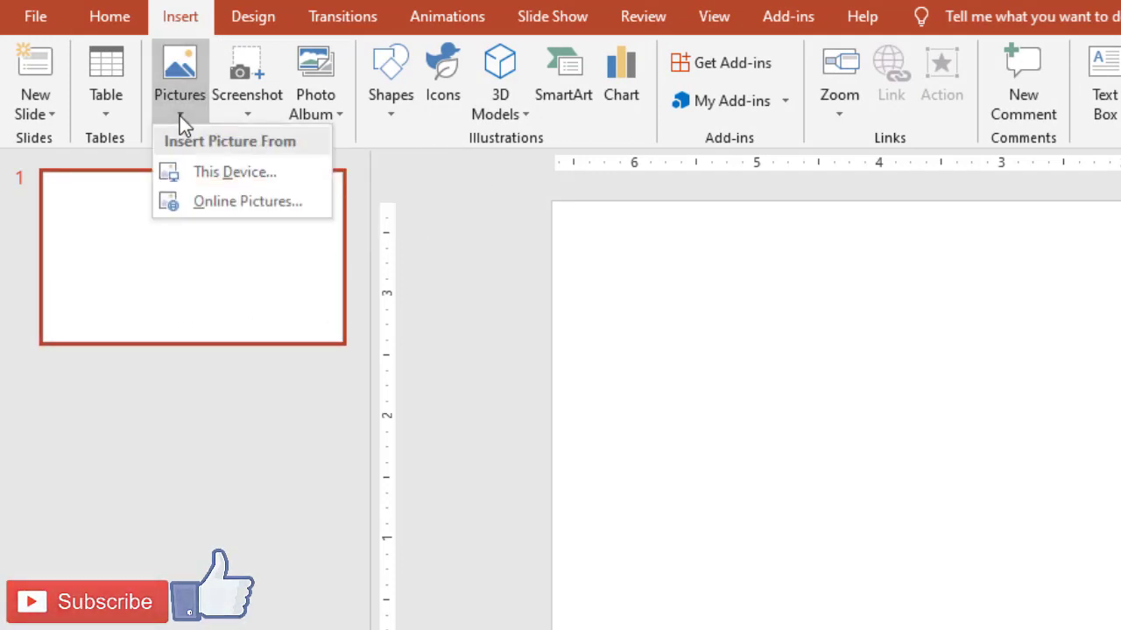
pyautogui.click(242, 174)
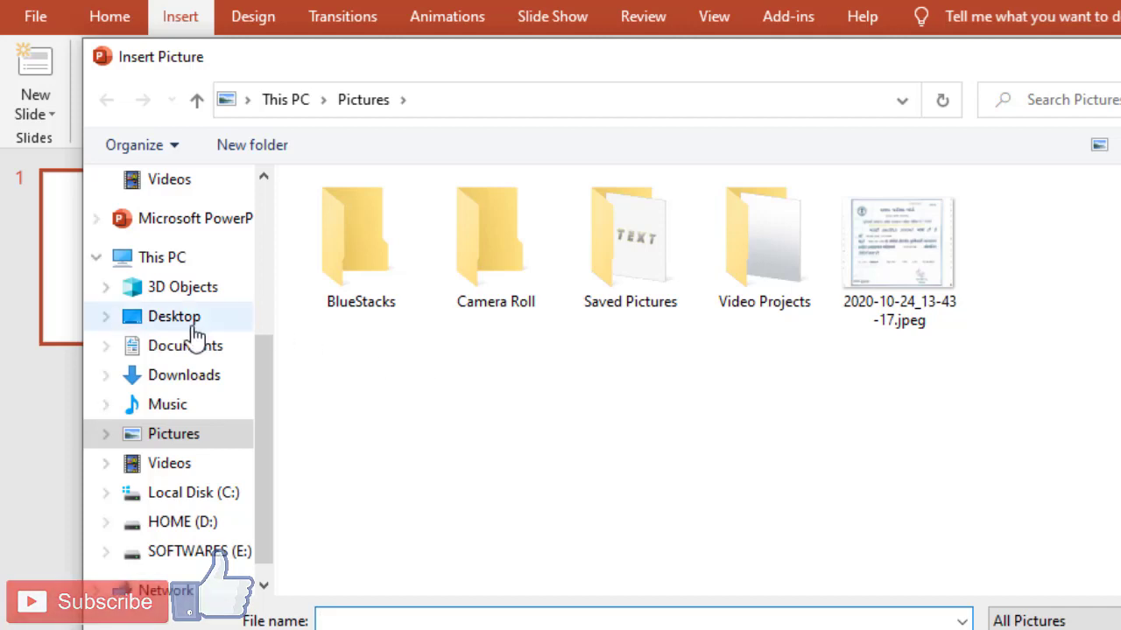
pyautogui.click(179, 319)
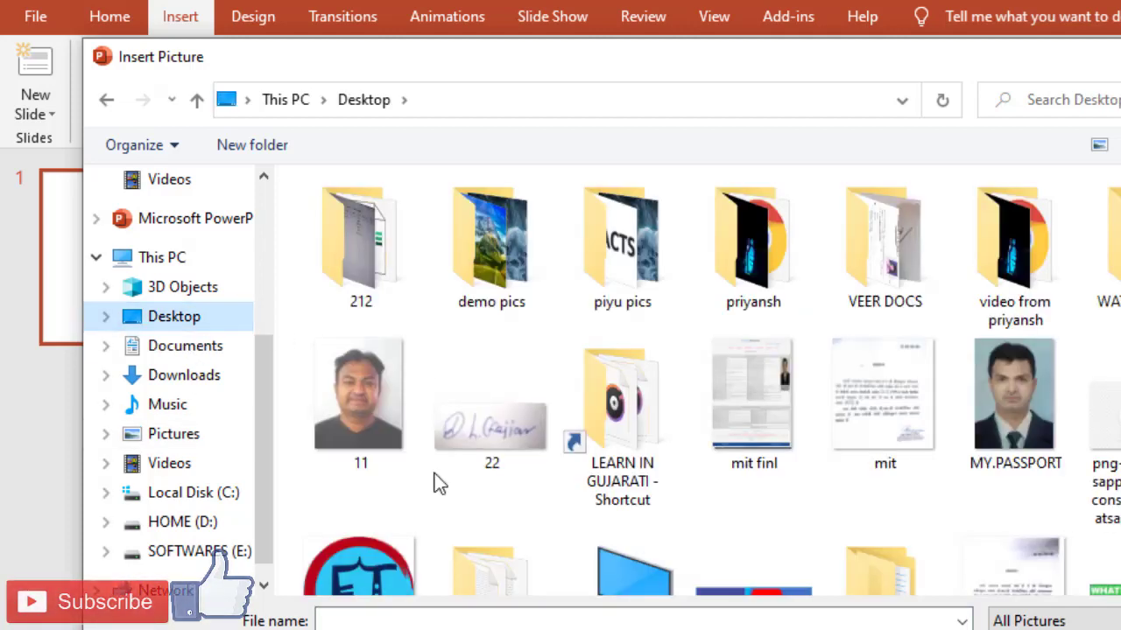
pyautogui.click(519, 231)
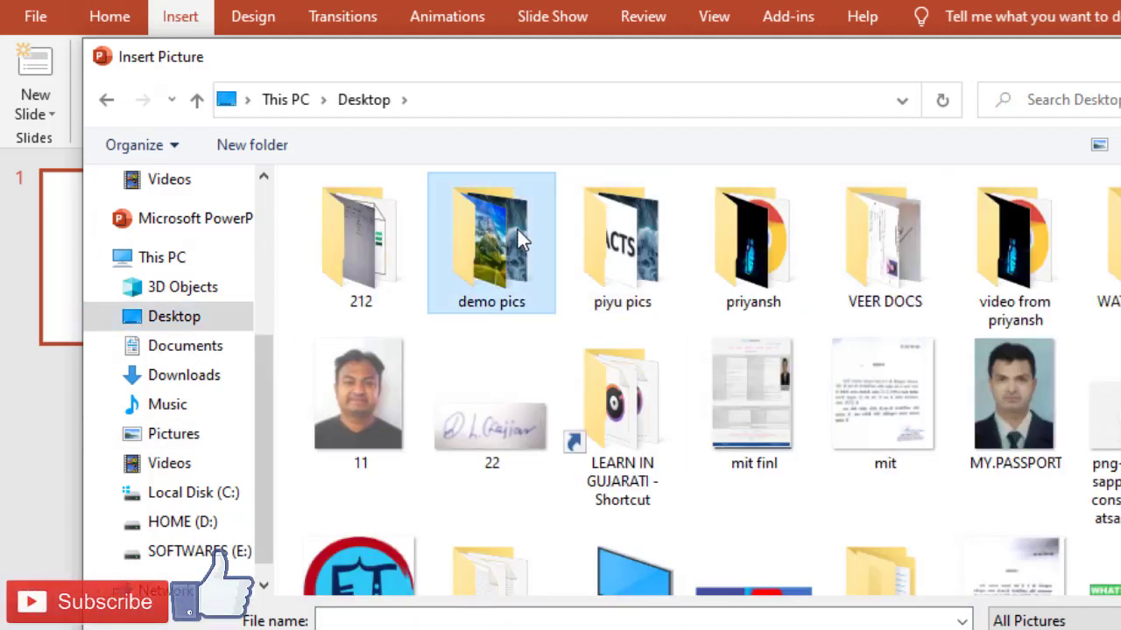
pyautogui.doubleClick(484, 236)
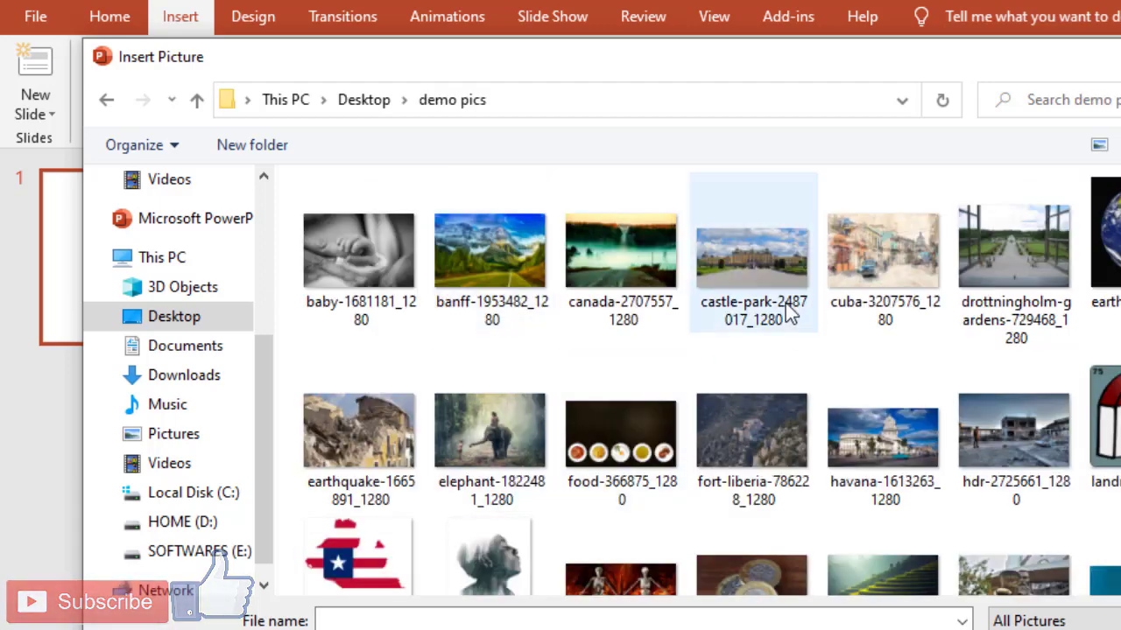
pyautogui.scroll(-1, 1015, 490)
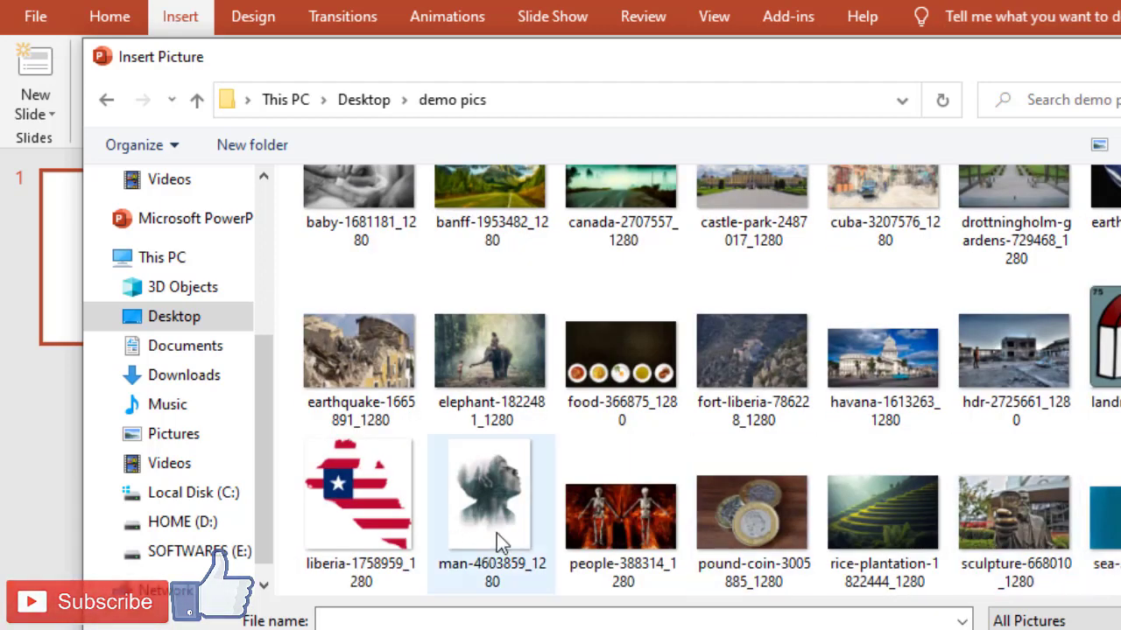
pyautogui.click(389, 194)
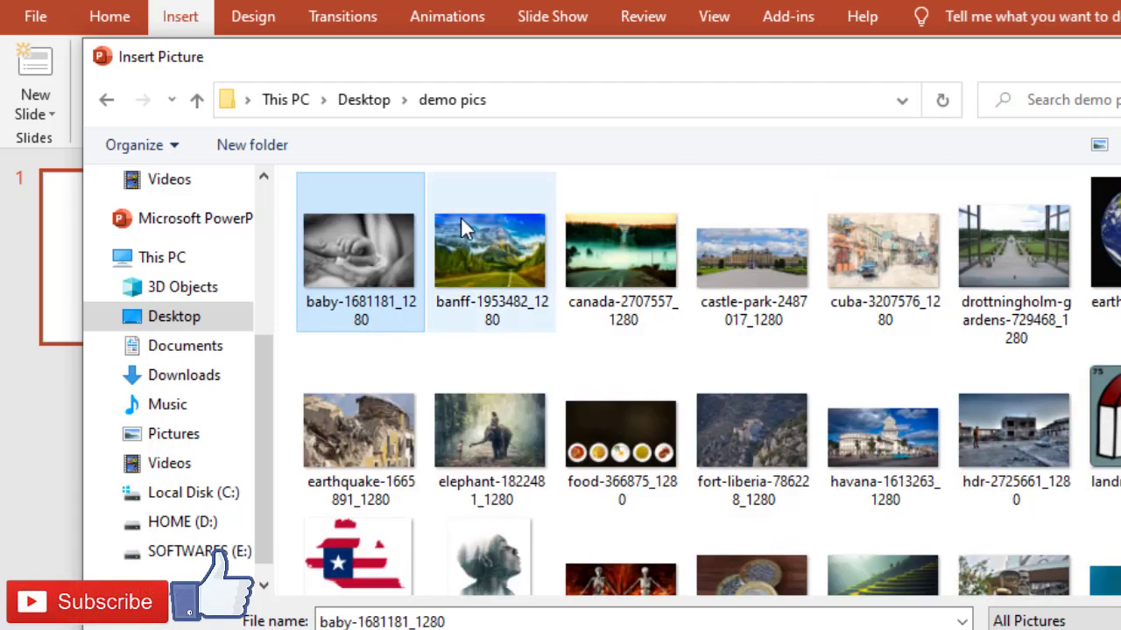
pyautogui.keyDown('ctrl'); pyautogui.click(490, 235); pyautogui.keyUp('ctrl')
pyautogui.keyDown('ctrl'); pyautogui.click(629, 244); pyautogui.keyUp('ctrl')
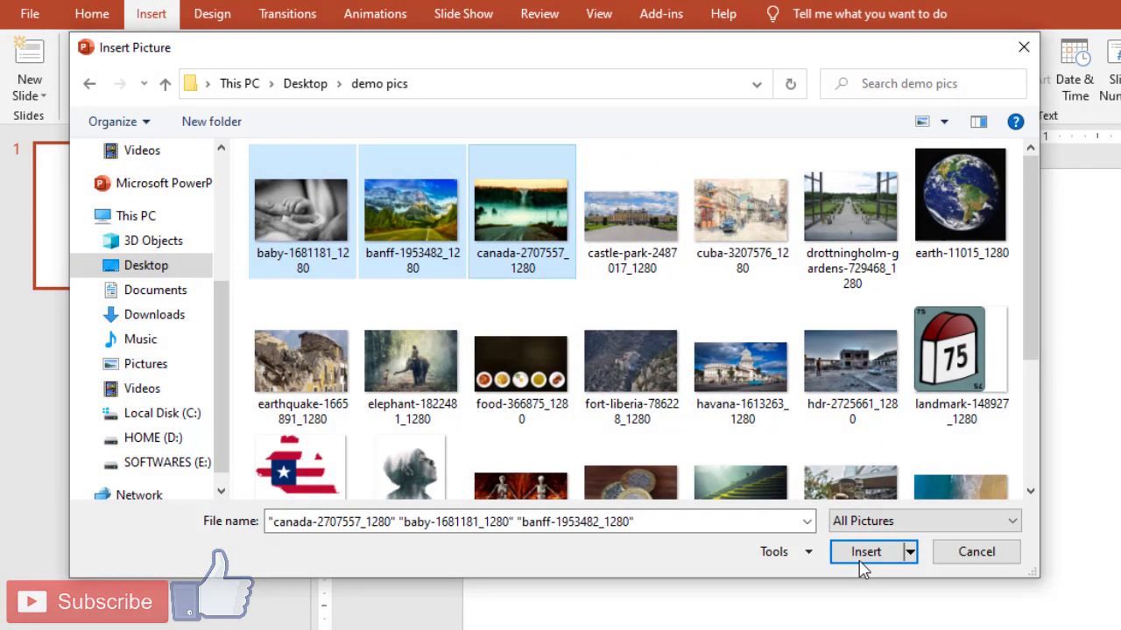
pyautogui.click(859, 562)
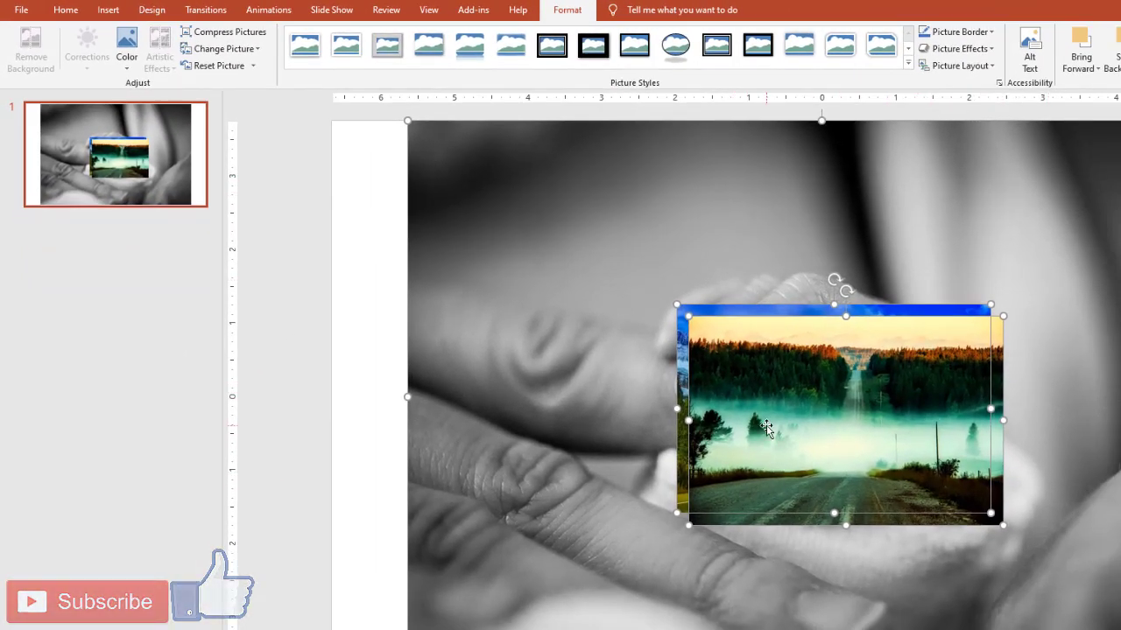
pyautogui.hotkey('ctrl', 'z')
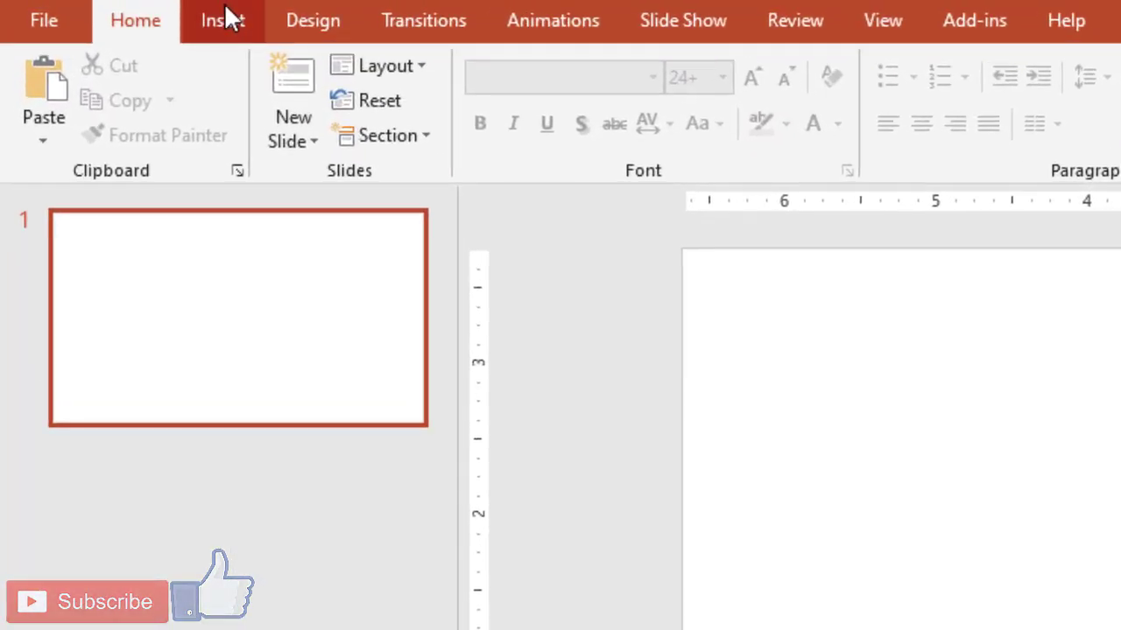
# - Start a new photo album and insert every picture from the demo pics folder
pyautogui.click(226, 16)
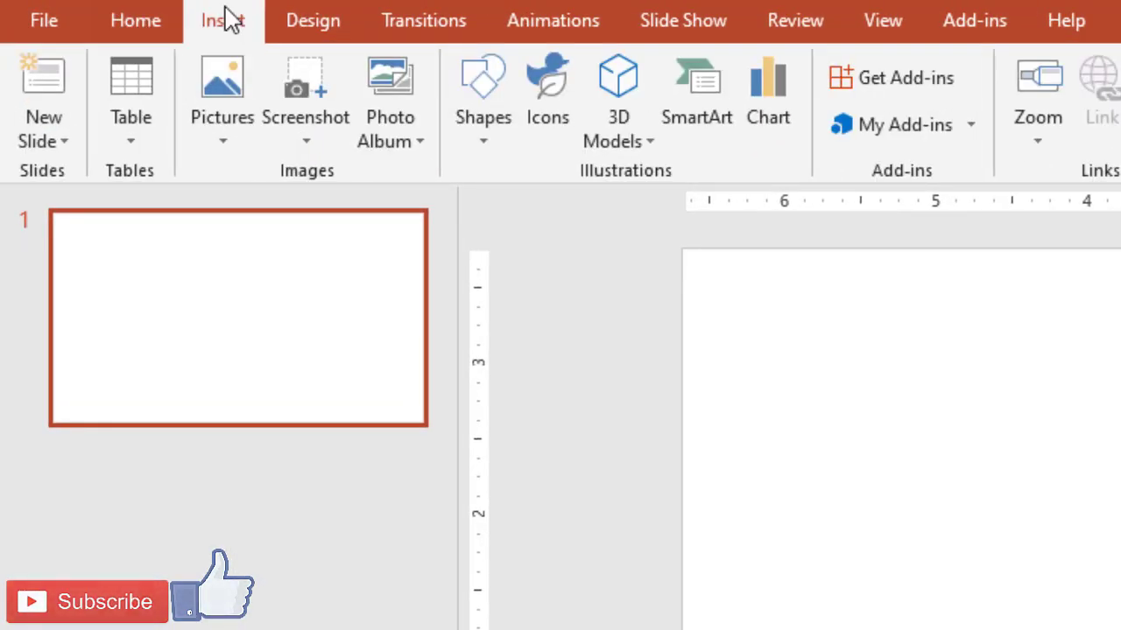
pyautogui.click(401, 129)
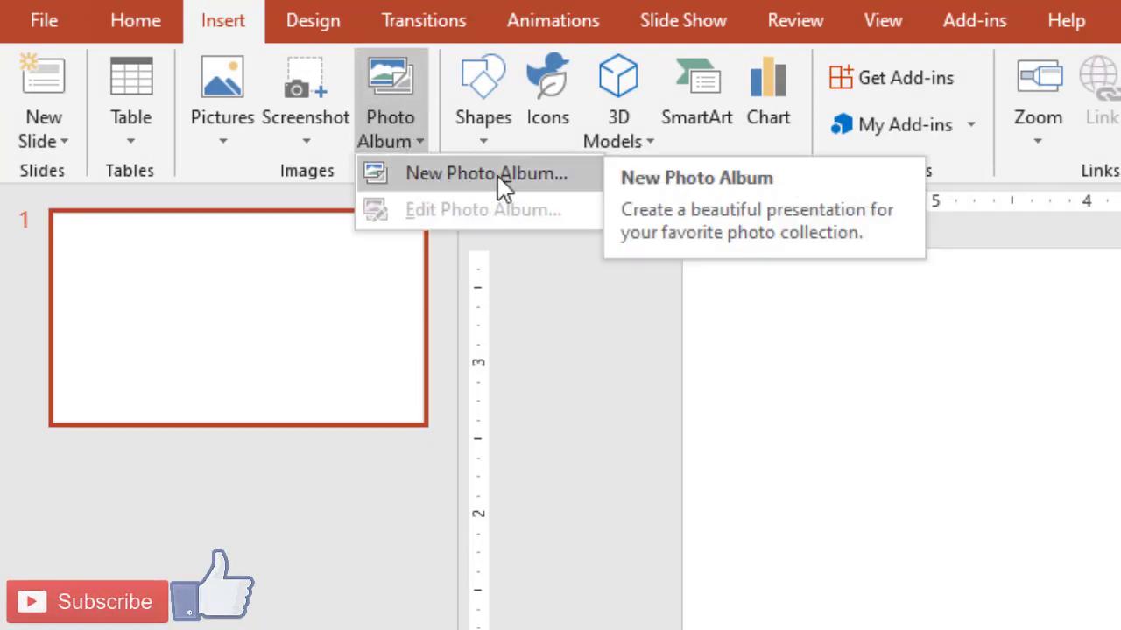
pyautogui.click(444, 188)
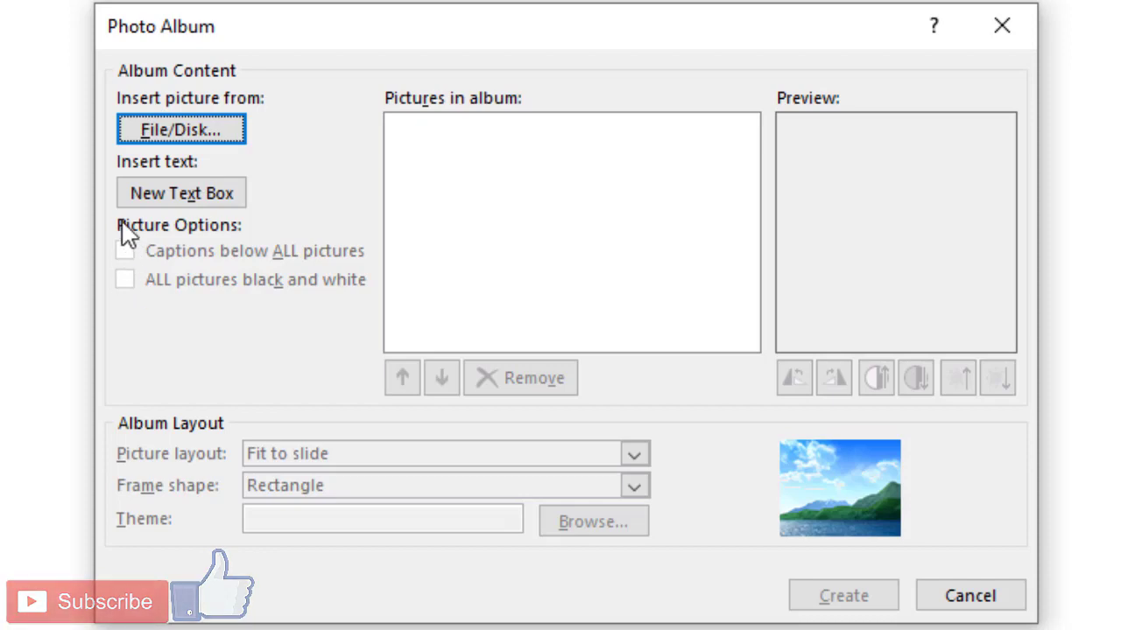
pyautogui.click(202, 138)
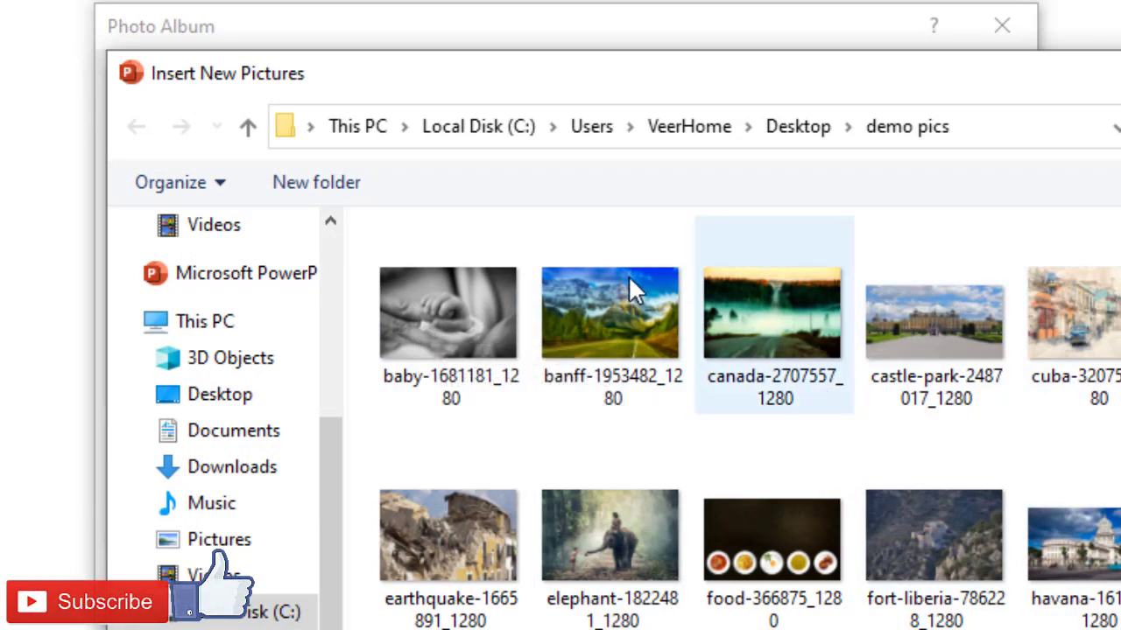
pyautogui.click(503, 304)
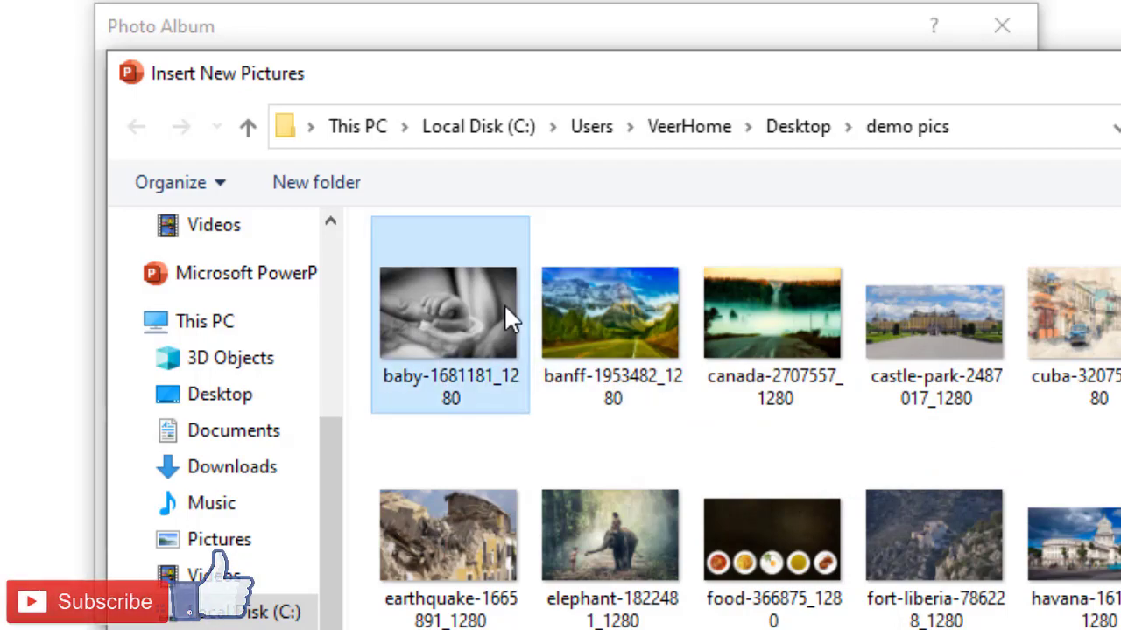
pyautogui.hotkey('ctrl', 'a')
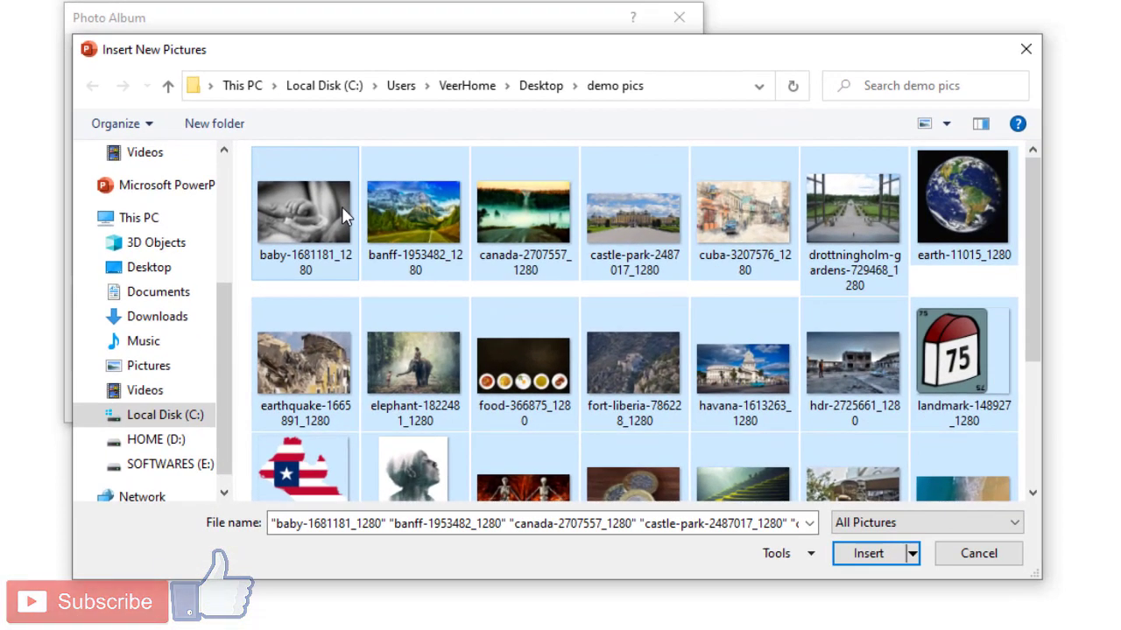
pyautogui.click(865, 553)
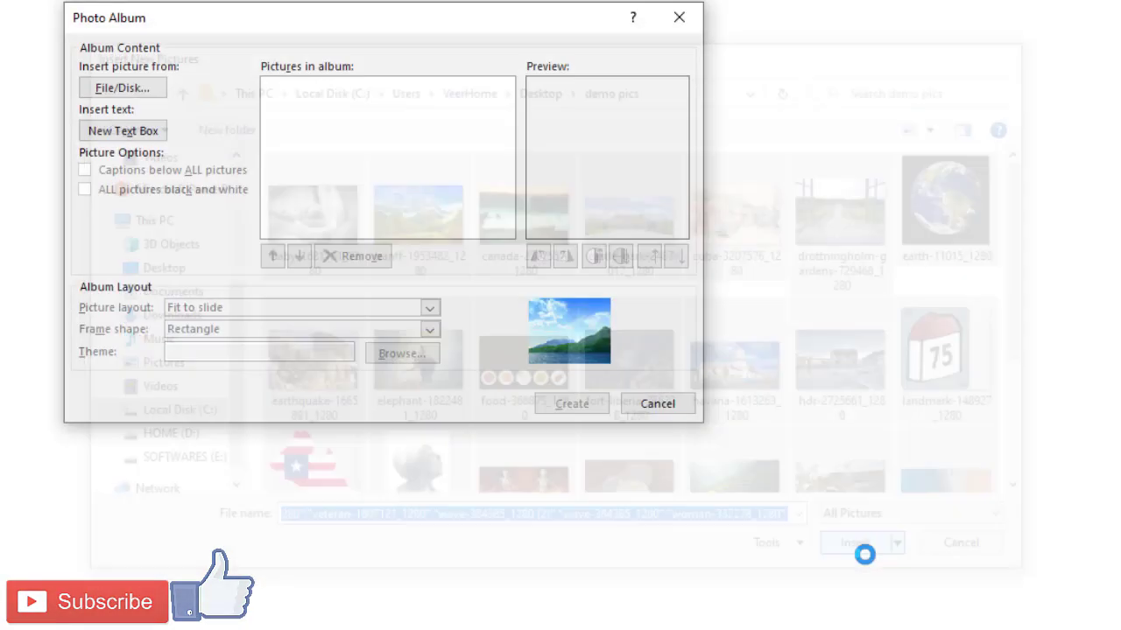
# - Tick the first album pictures in the list, from baby through hdr
pyautogui.scroll(2, 435, 154)
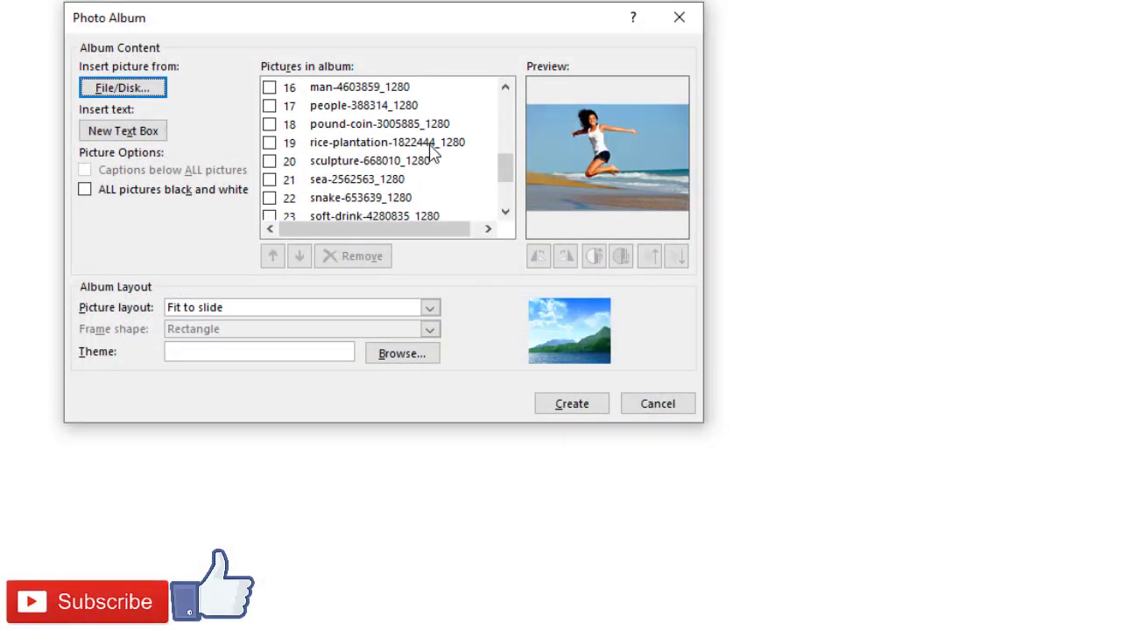
pyautogui.scroll(2, 435, 154)
pyautogui.scroll(3, 432, 154)
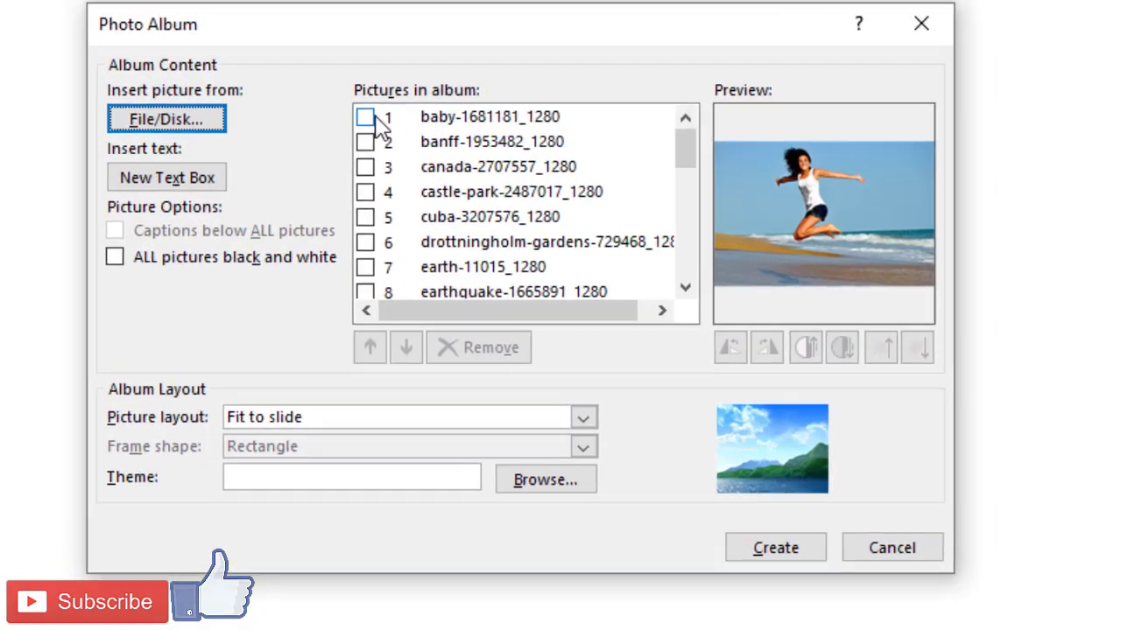
pyautogui.click(271, 87)
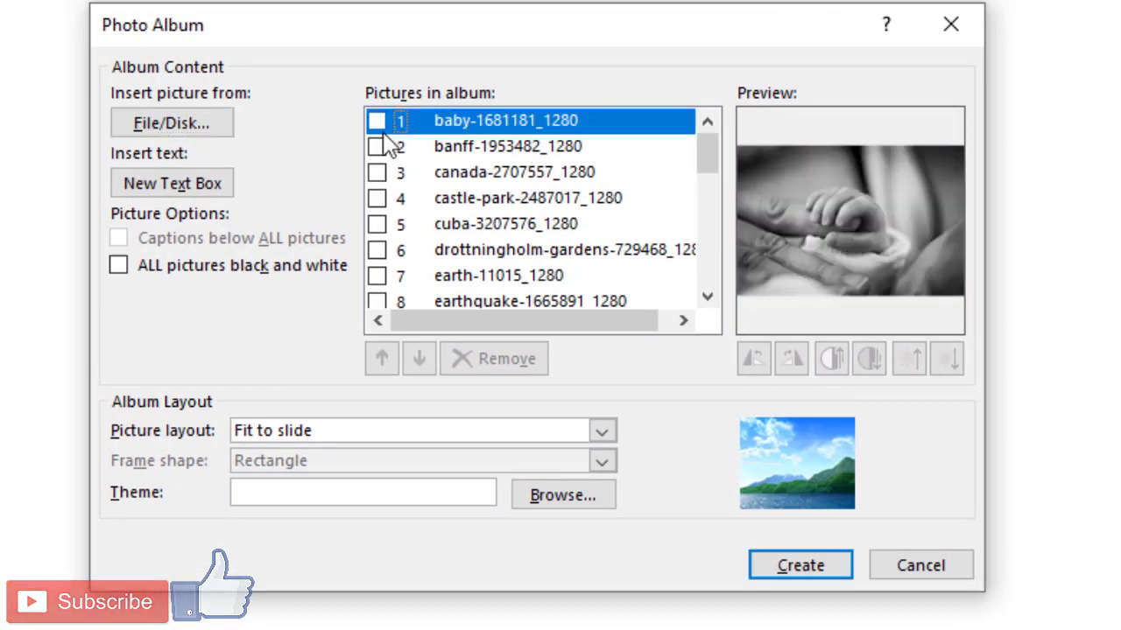
pyautogui.click(271, 107)
pyautogui.click(378, 147)
pyautogui.click(378, 147)
pyautogui.click(377, 147)
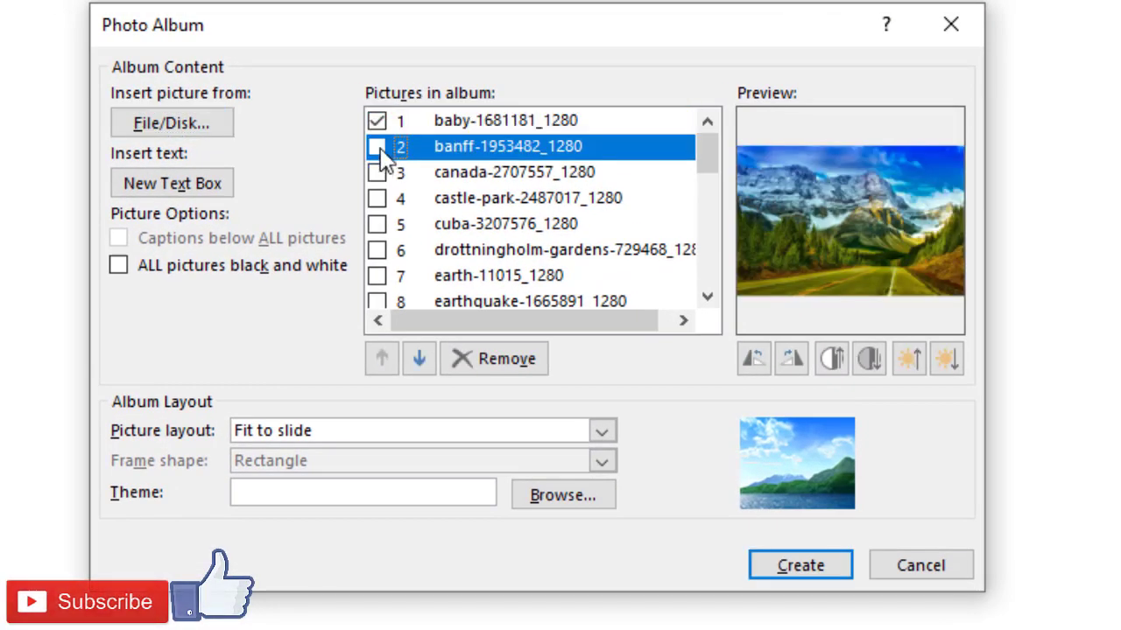
pyautogui.click(378, 147)
pyautogui.click(377, 172)
pyautogui.click(378, 198)
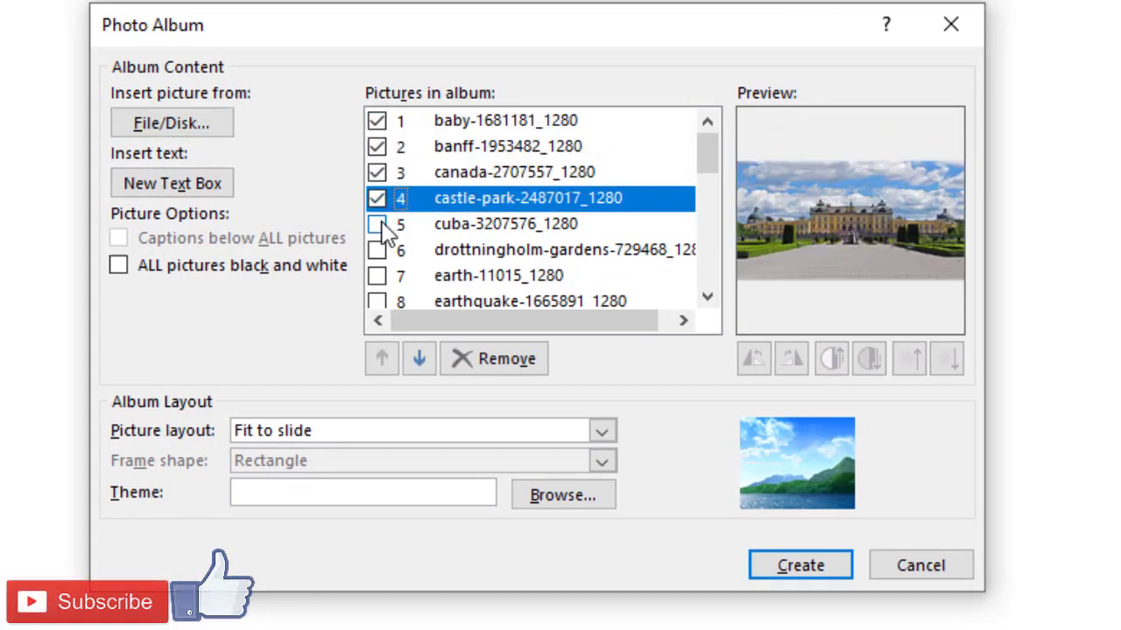
pyautogui.click(377, 224)
pyautogui.click(377, 251)
pyautogui.click(377, 276)
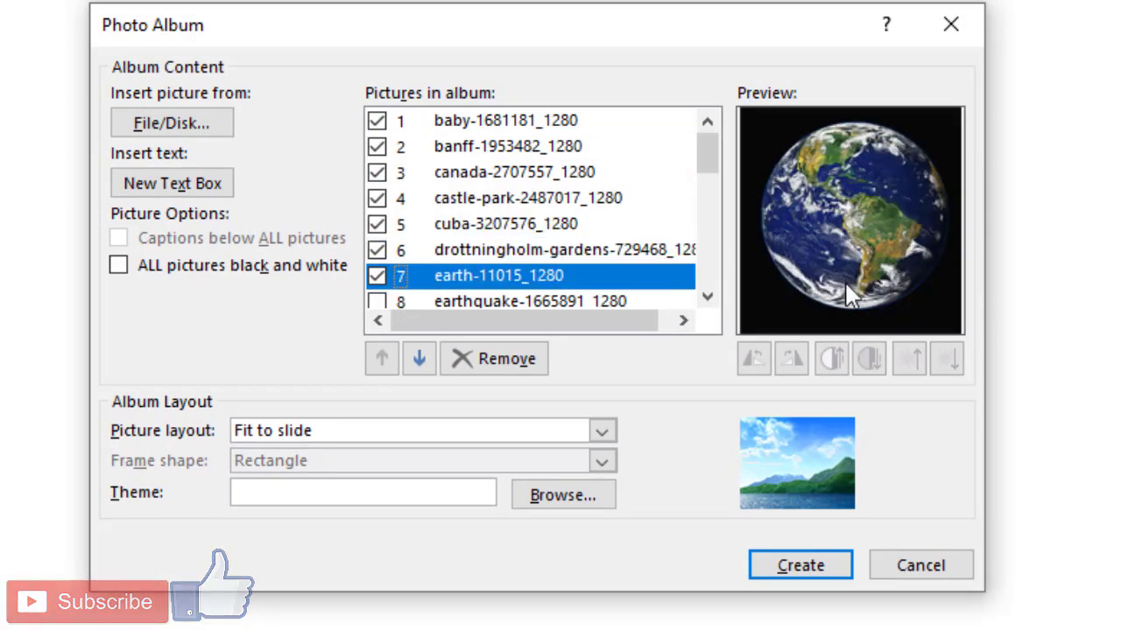
pyautogui.scroll(-2, 419, 248)
pyautogui.click(377, 164)
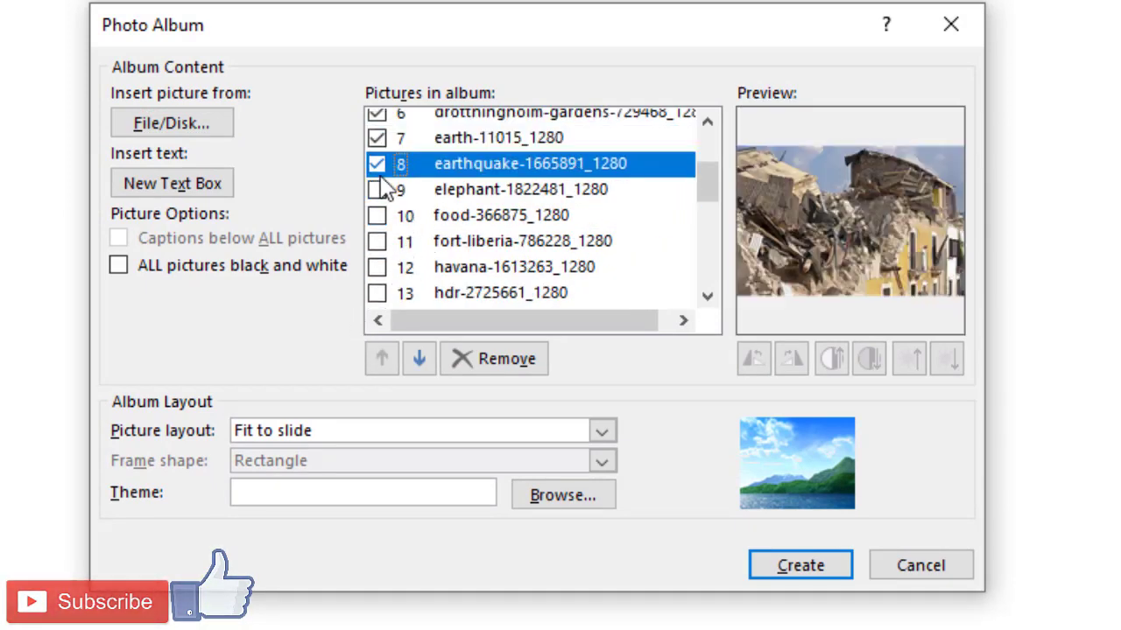
pyautogui.click(377, 190)
pyautogui.click(377, 215)
pyautogui.click(377, 242)
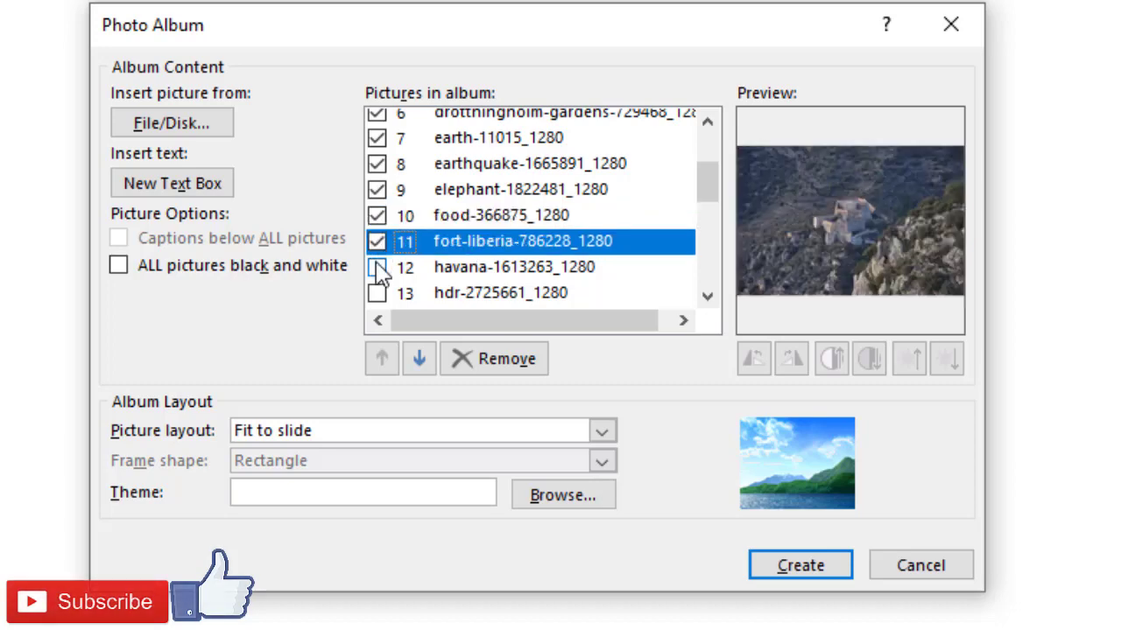
pyautogui.click(377, 267)
pyautogui.click(377, 293)
# - Tick the remaining album pictures, from landmark through the last one, woman
pyautogui.scroll(-2, 425, 230)
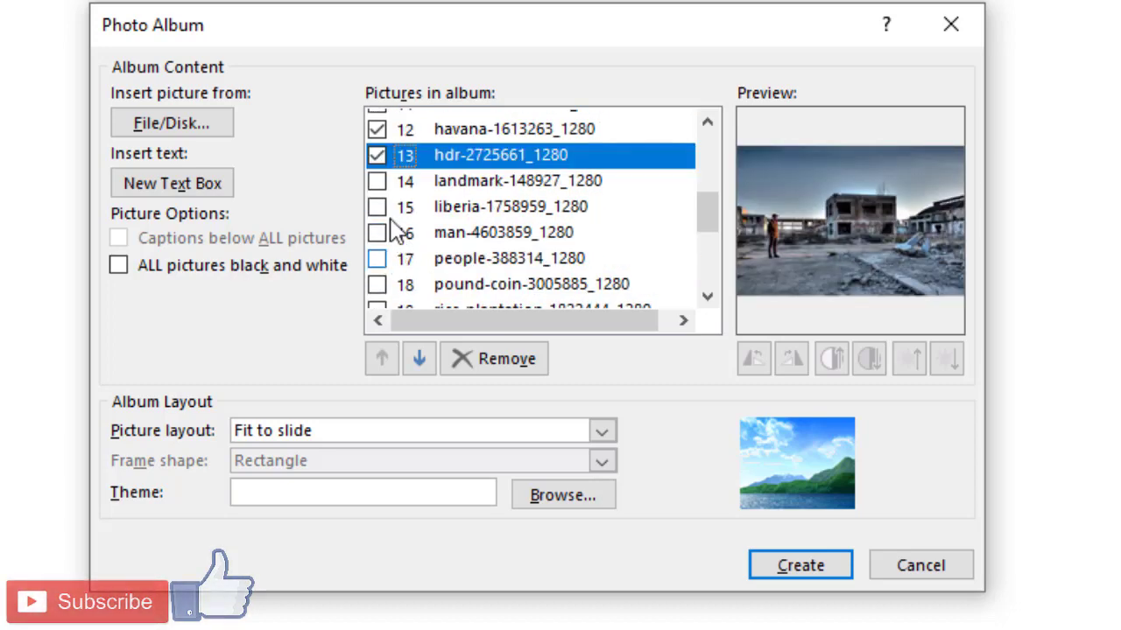
pyautogui.click(377, 182)
pyautogui.click(377, 207)
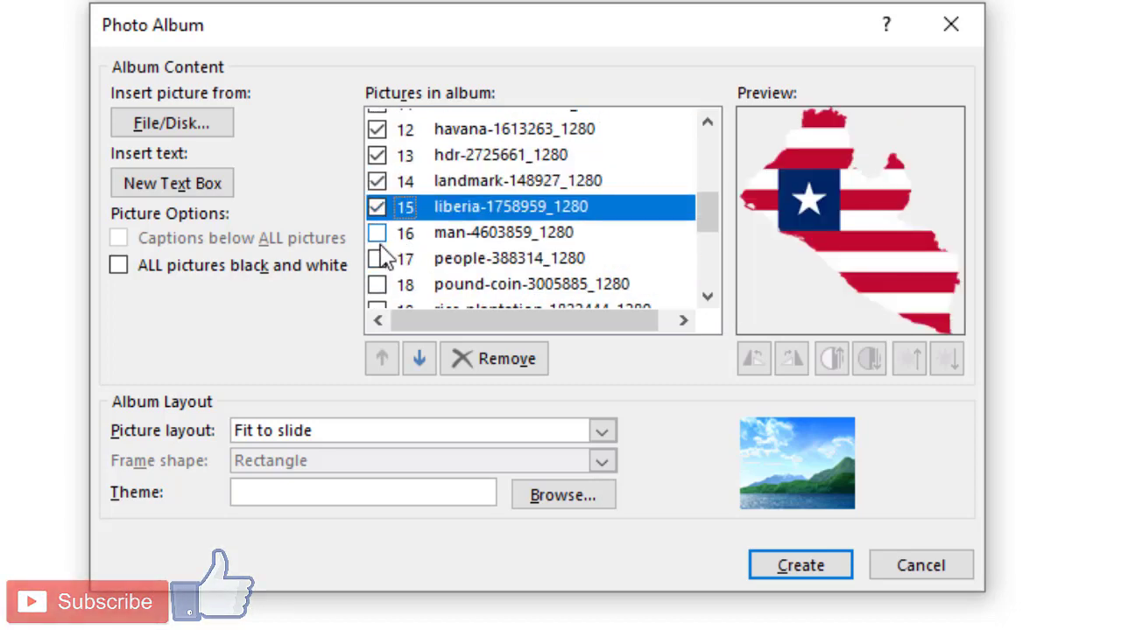
pyautogui.click(377, 233)
pyautogui.click(376, 258)
pyautogui.click(376, 284)
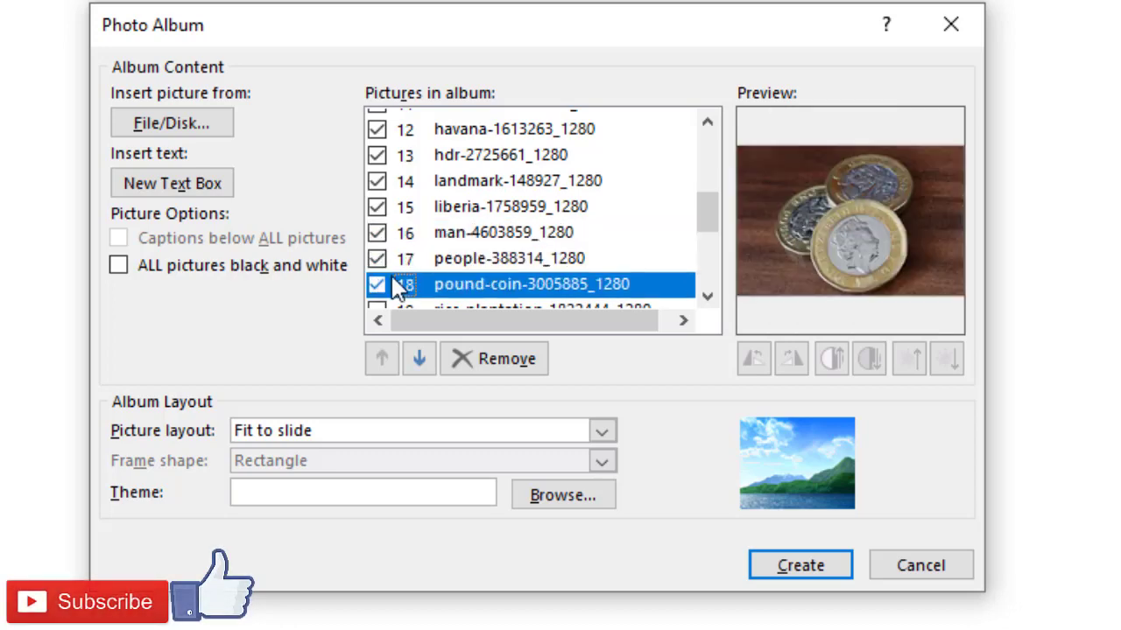
pyautogui.scroll(-2, 423, 249)
pyautogui.click(377, 172)
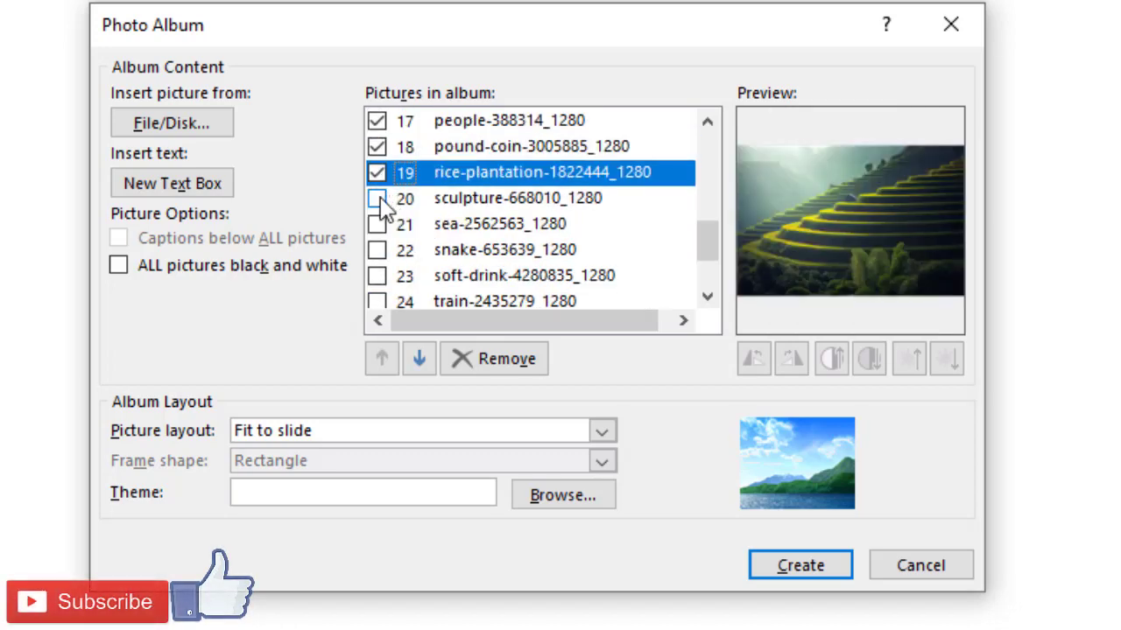
pyautogui.click(377, 198)
pyautogui.click(376, 224)
pyautogui.click(377, 250)
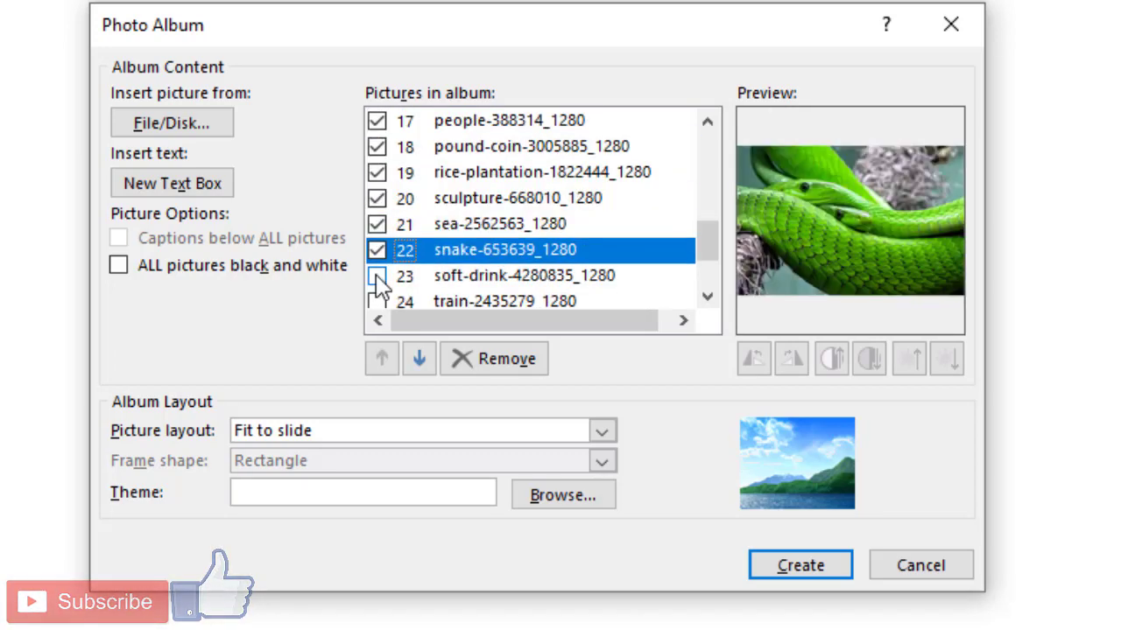
pyautogui.click(376, 276)
pyautogui.click(376, 301)
pyautogui.scroll(-1, 385, 294)
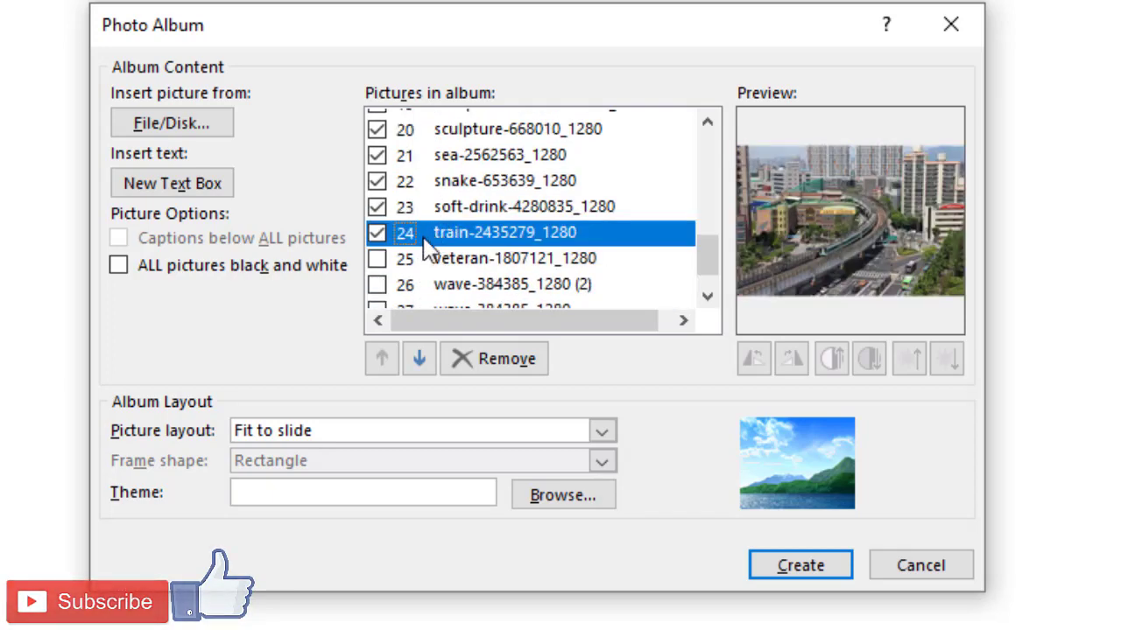
pyautogui.click(377, 258)
pyautogui.click(376, 284)
pyautogui.scroll(1, 411, 263)
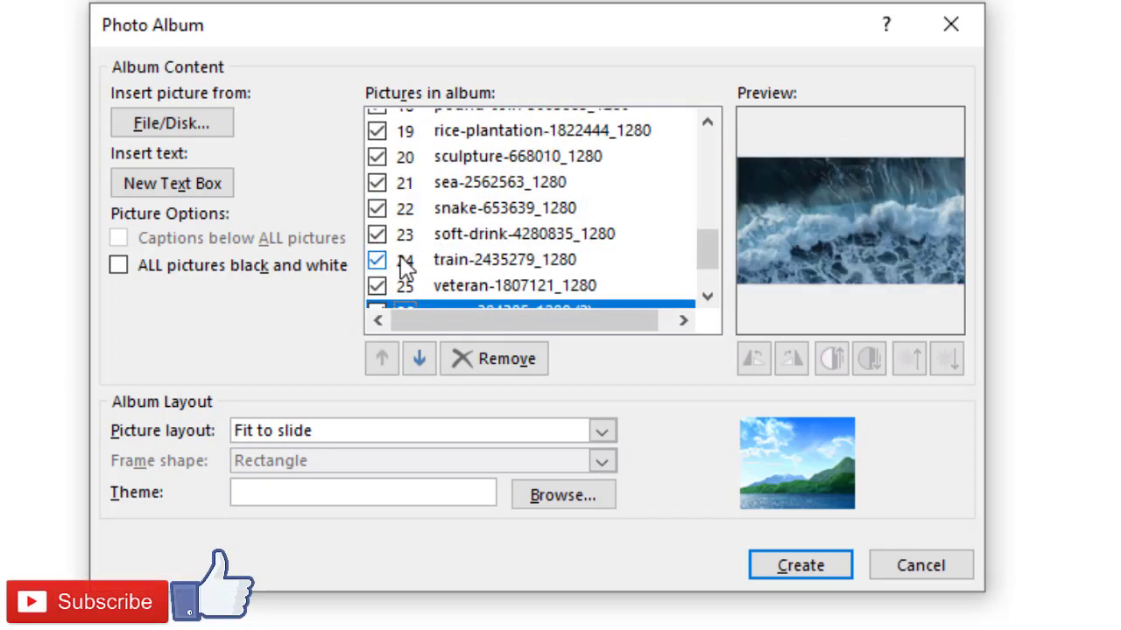
pyautogui.scroll(-1, 420, 280)
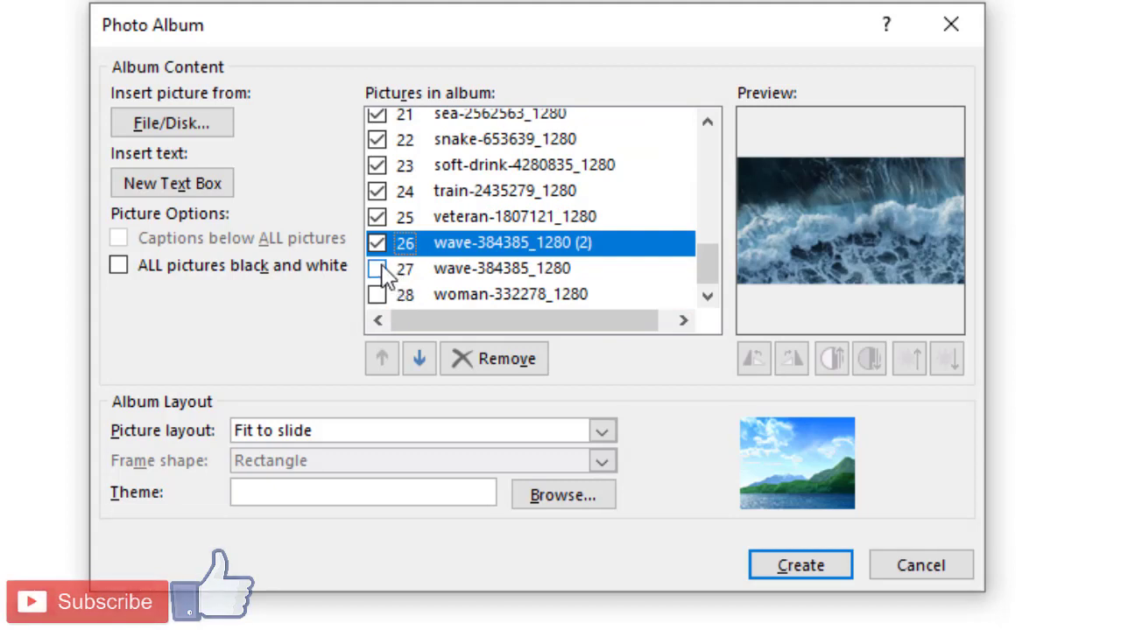
pyautogui.click(376, 268)
pyautogui.click(376, 295)
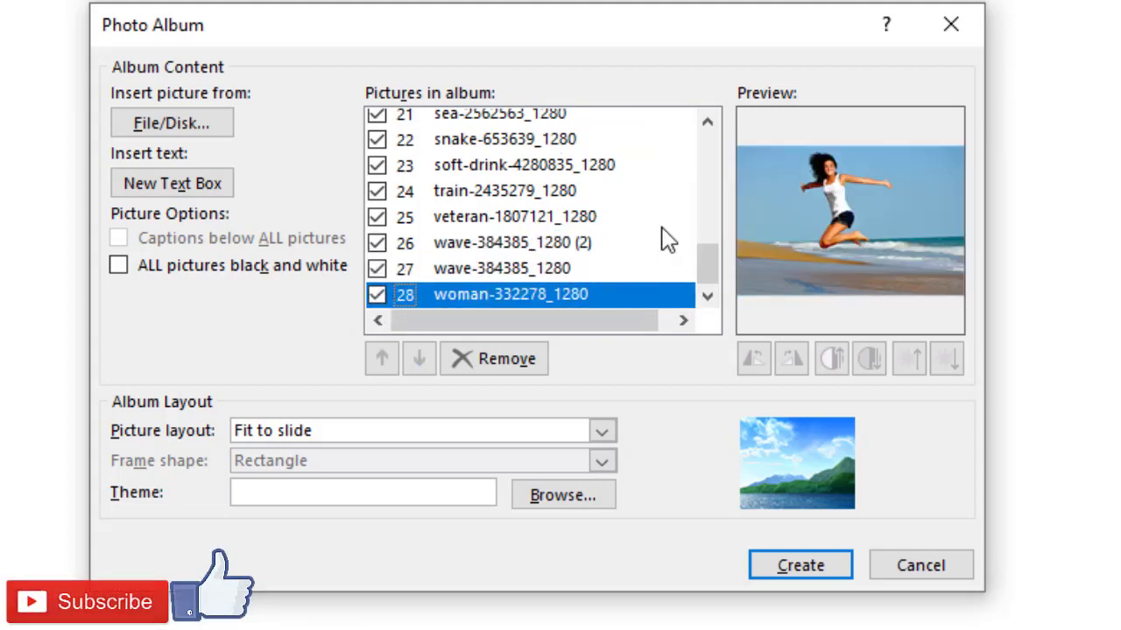
pyautogui.click(543, 189)
pyautogui.click(512, 150)
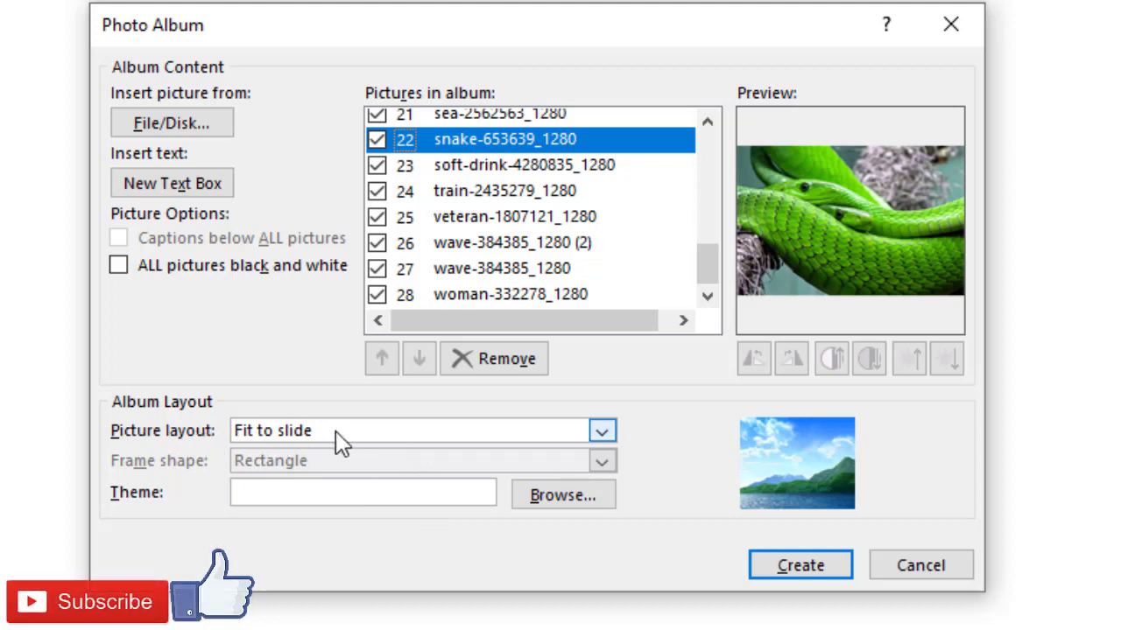
pyautogui.click(602, 433)
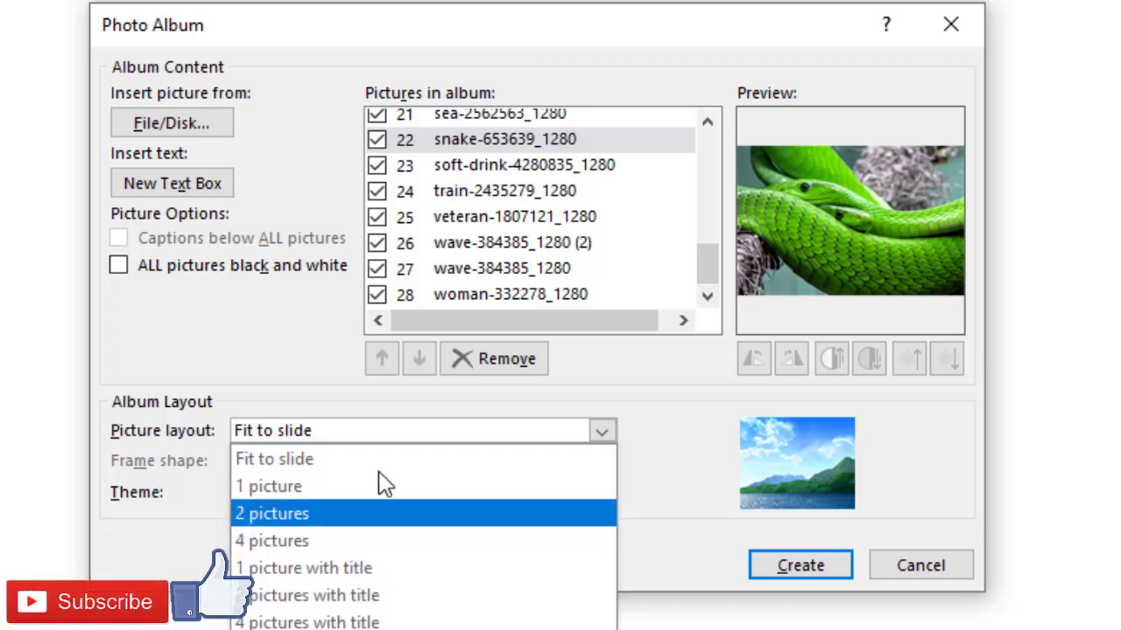
pyautogui.click(295, 457)
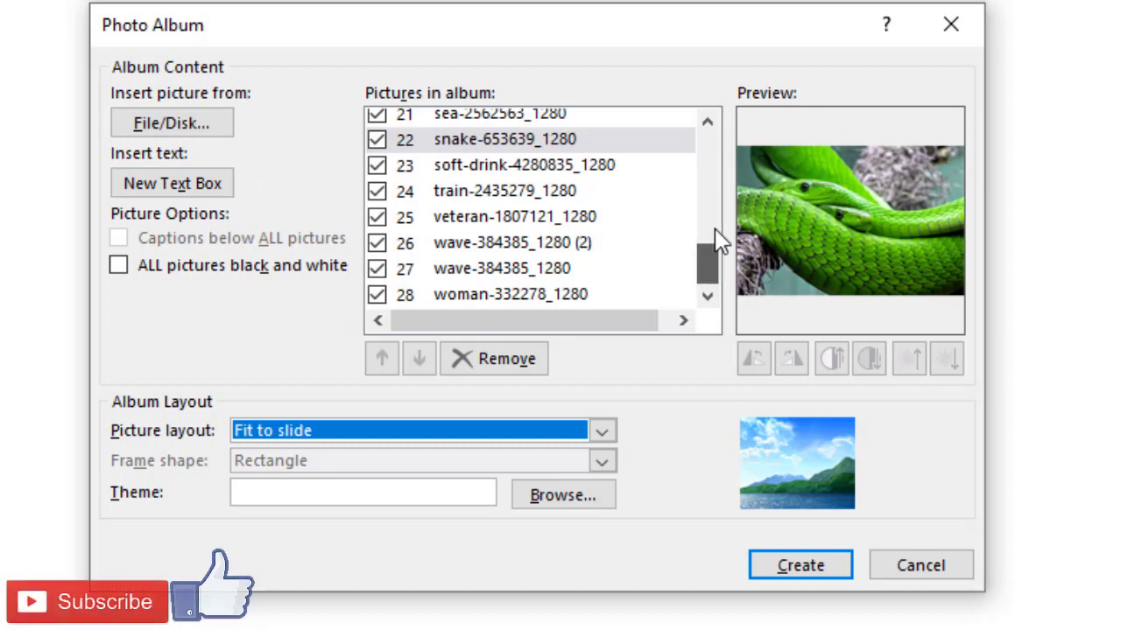
pyautogui.moveTo(708, 254); pyautogui.dragTo(709, 122)
# - Insert one New Text Box after the baby photo, remove the extra text box, and create the album
pyautogui.click(550, 122)
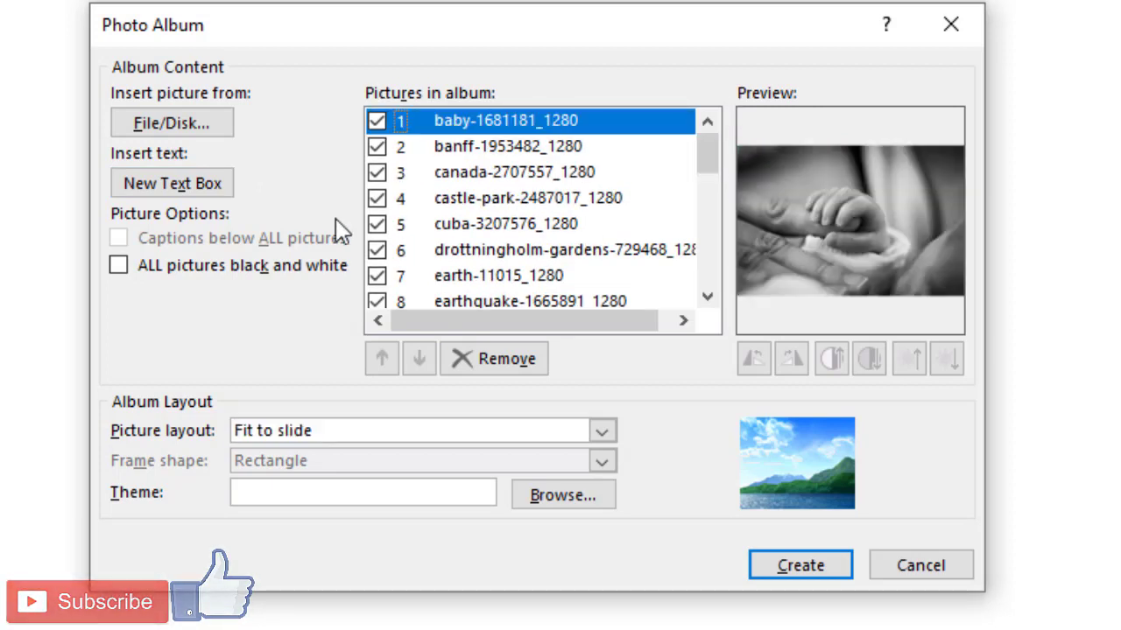
pyautogui.click(186, 188)
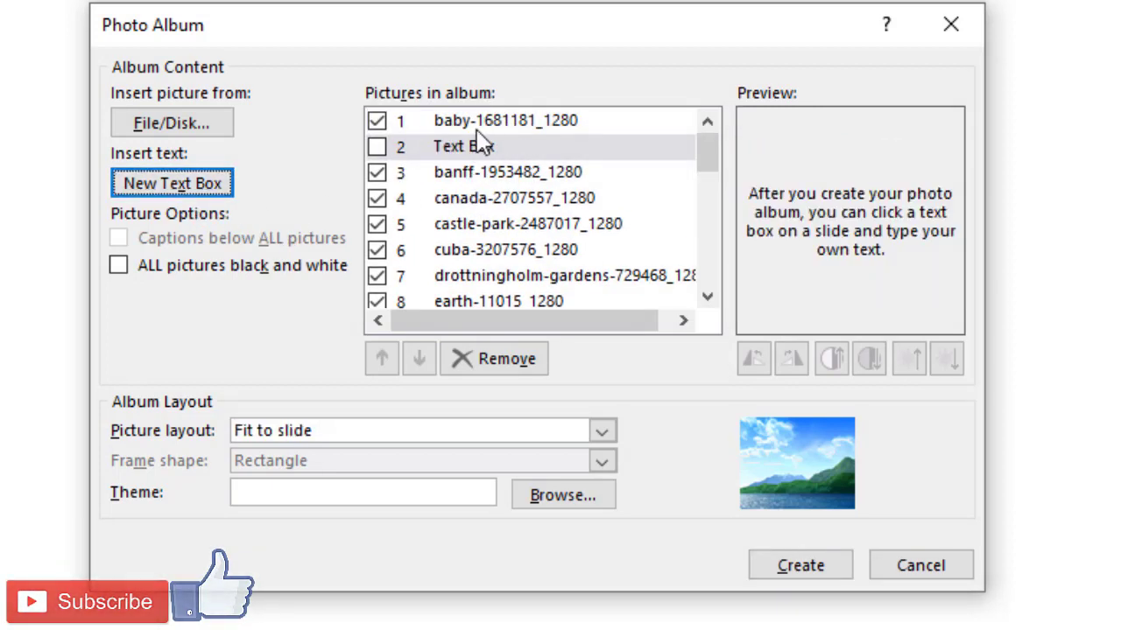
pyautogui.click(484, 178)
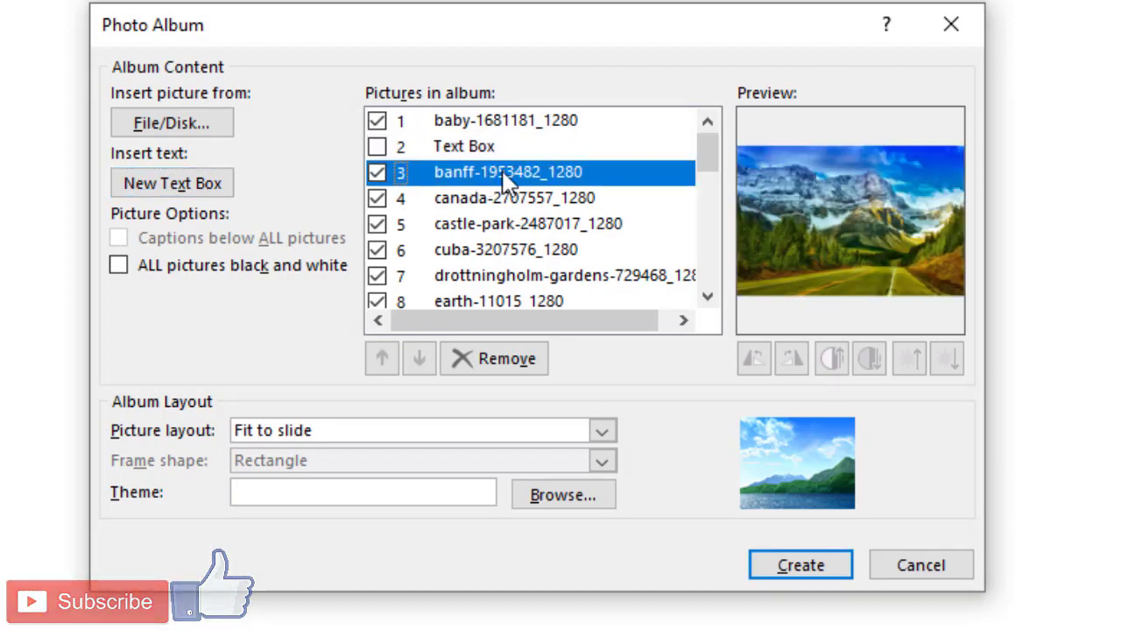
pyautogui.click(188, 184)
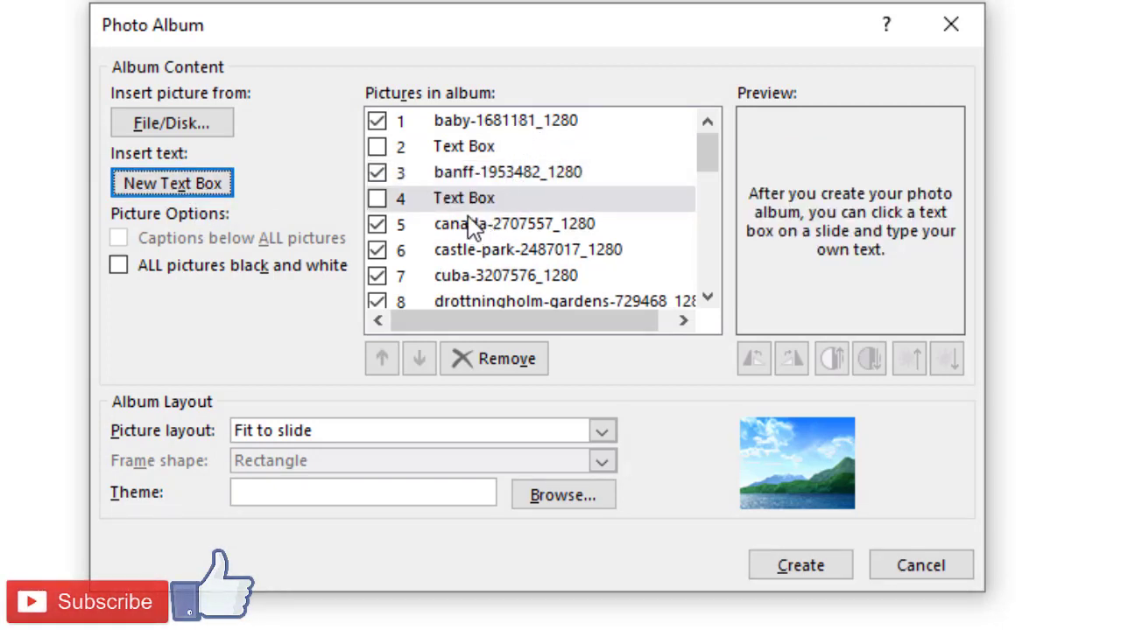
pyautogui.click(471, 127)
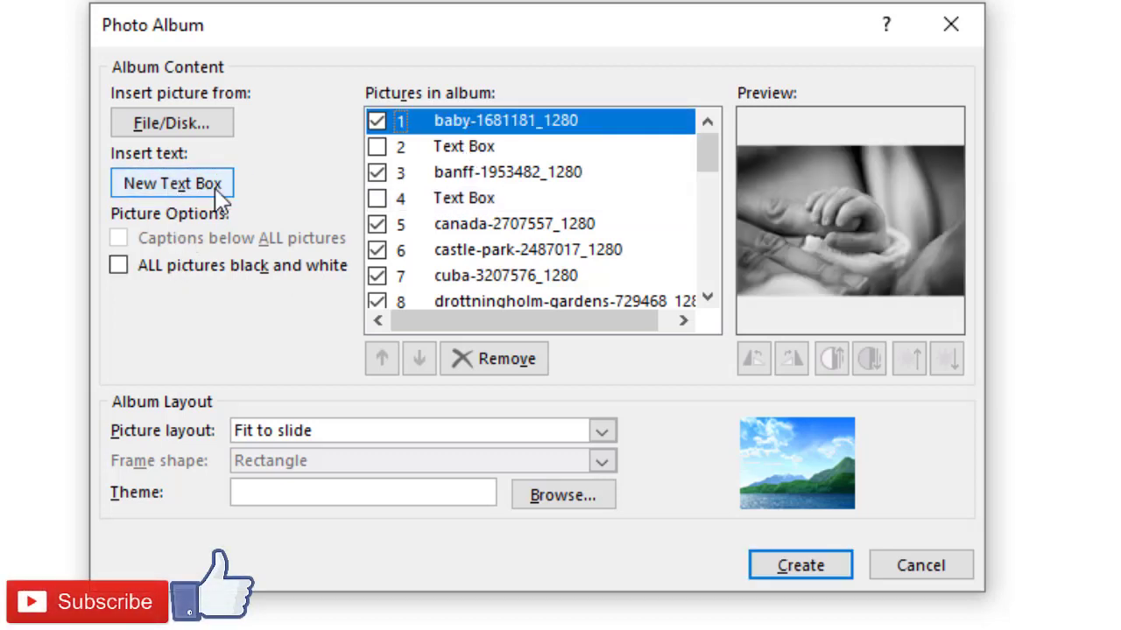
pyautogui.click(440, 200)
pyautogui.click(498, 368)
pyautogui.click(498, 367)
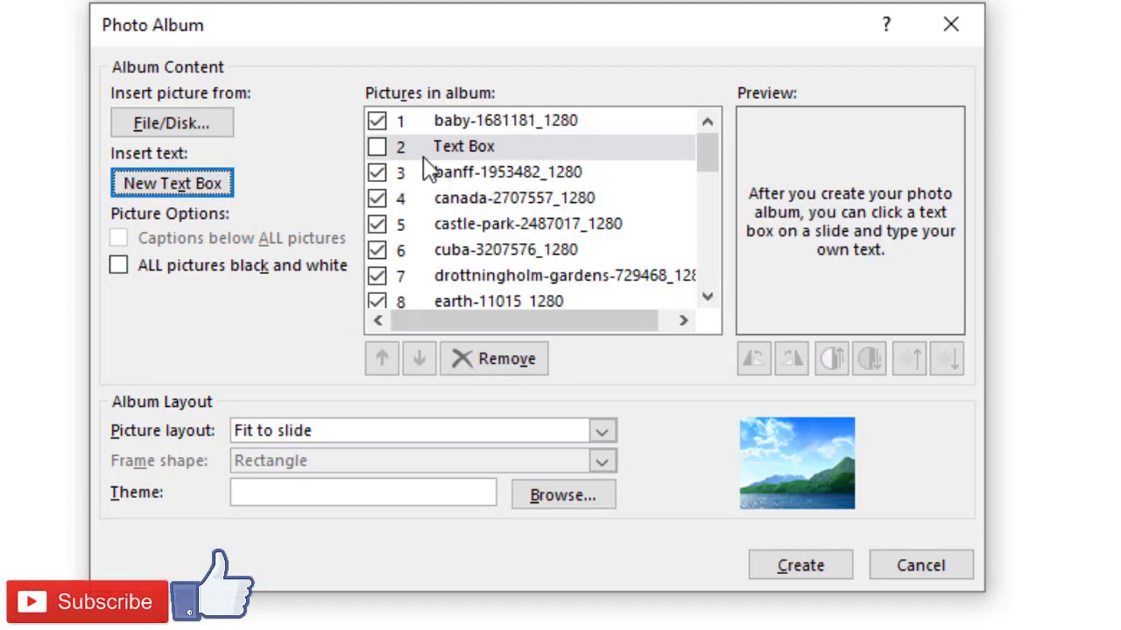
pyautogui.click(377, 147)
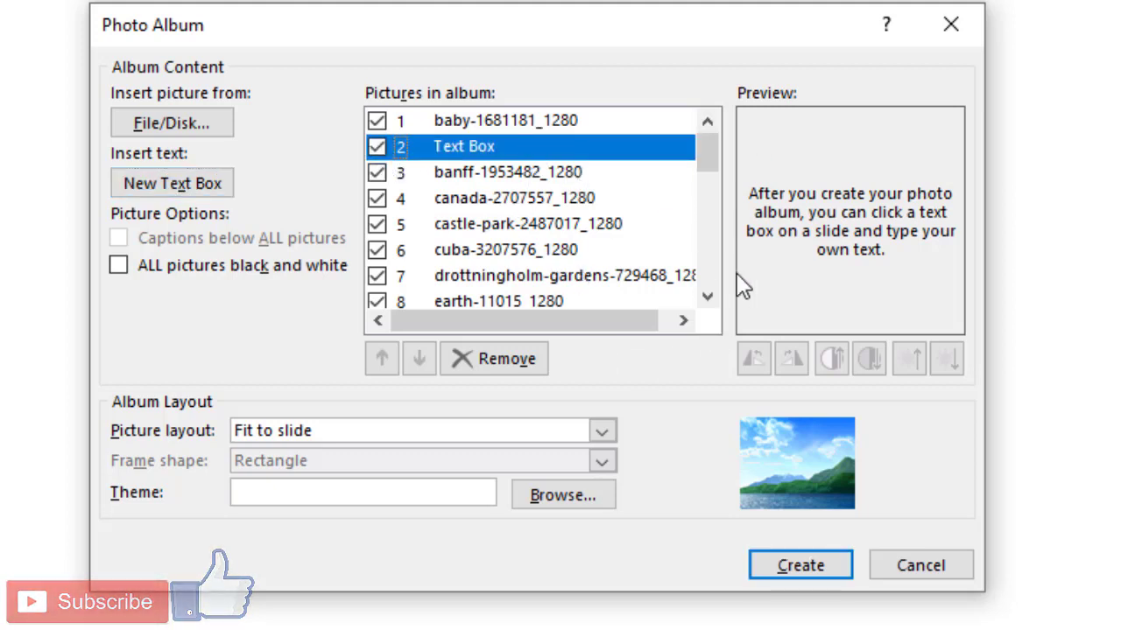
pyautogui.click(796, 567)
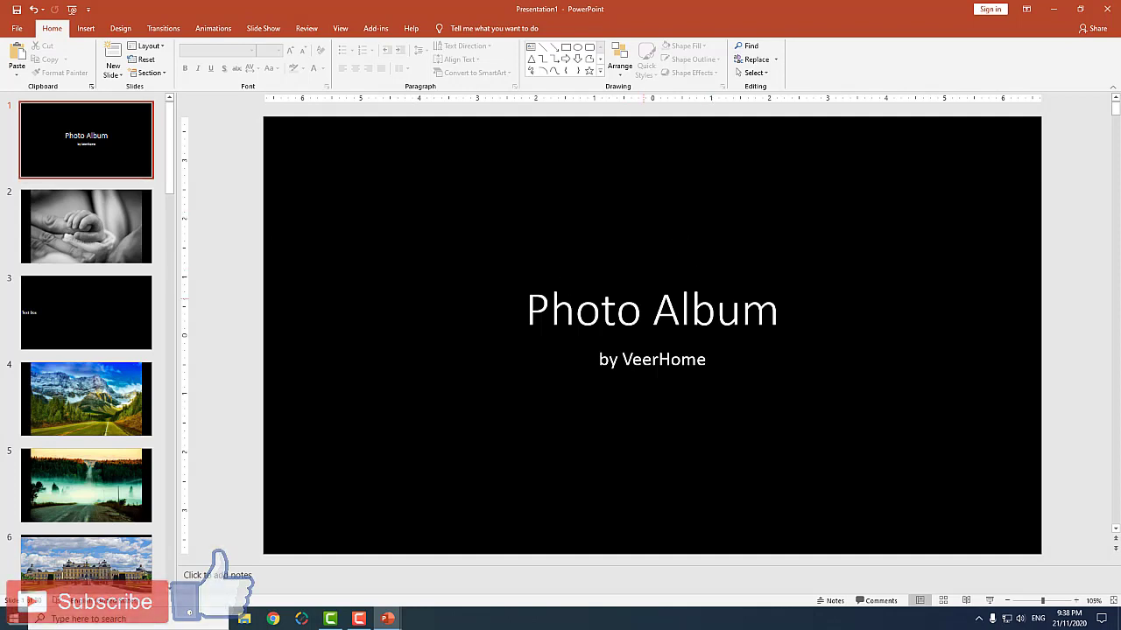
# - Review the generated baby photo, Text Box and mountain road slides
pyautogui.click(131, 238)
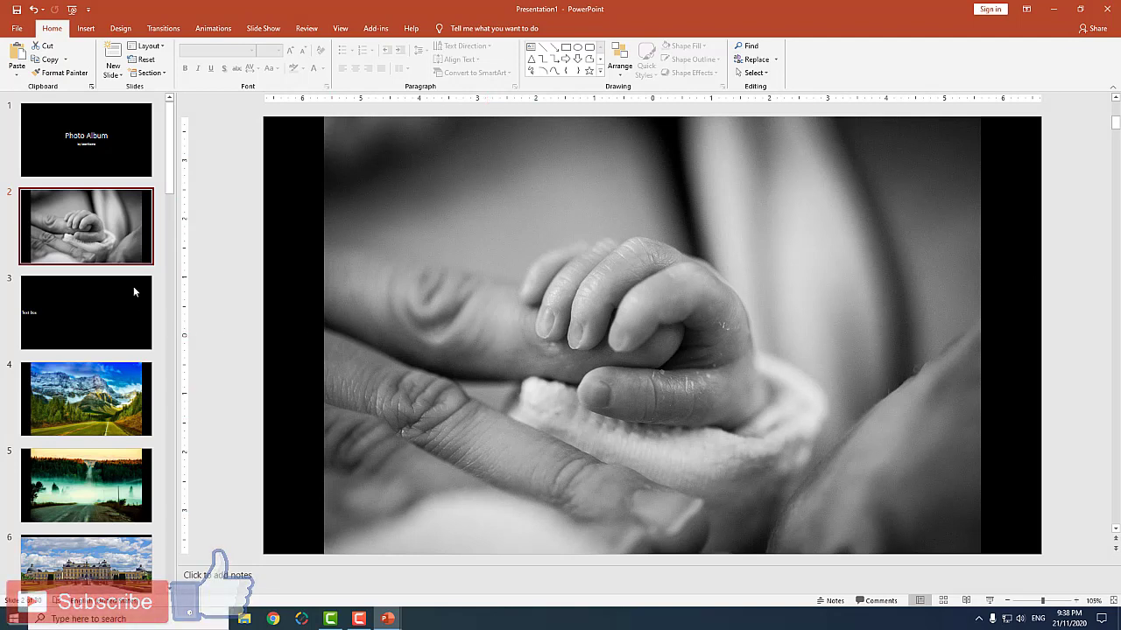
pyautogui.scroll(-1, 123, 284)
pyautogui.click(116, 257)
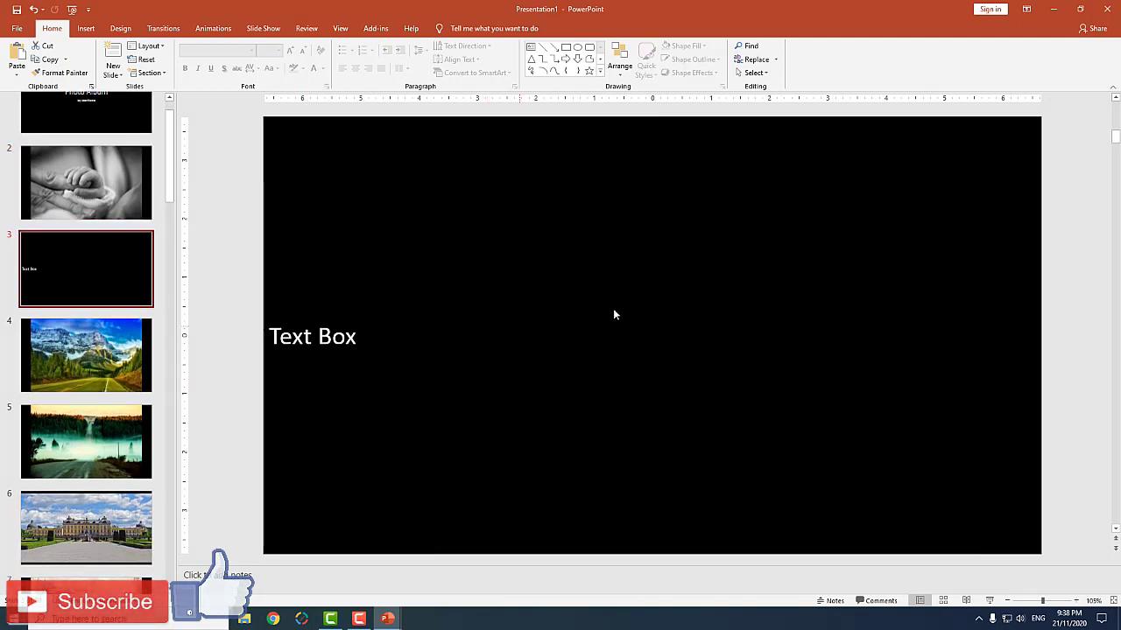
pyautogui.click(344, 337)
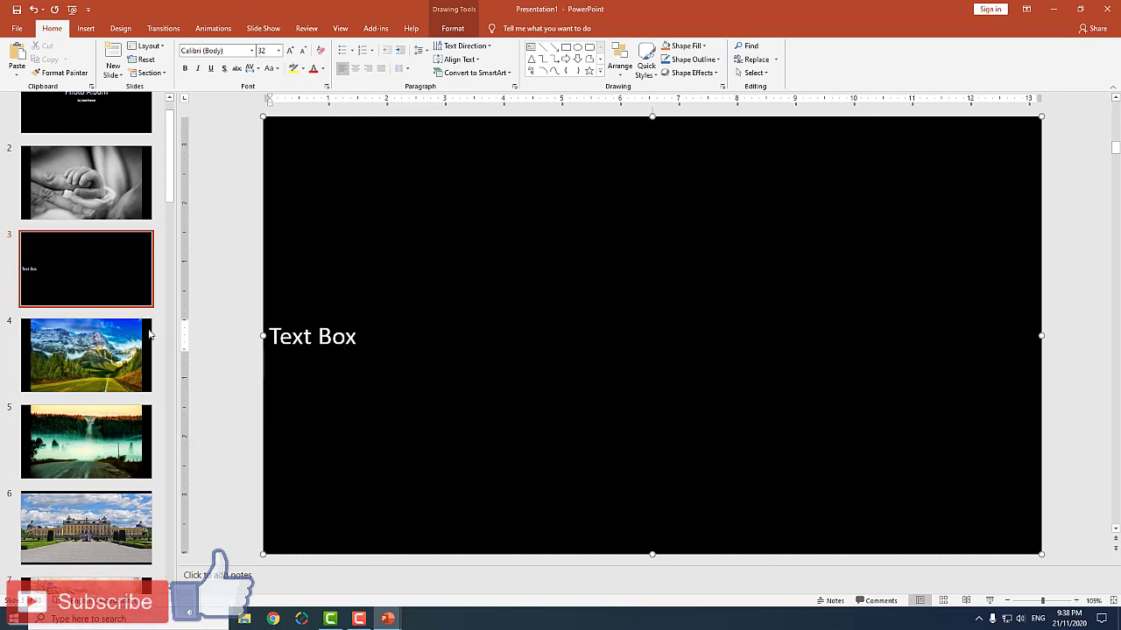
pyautogui.scroll(-2, 87, 288)
pyautogui.click(99, 263)
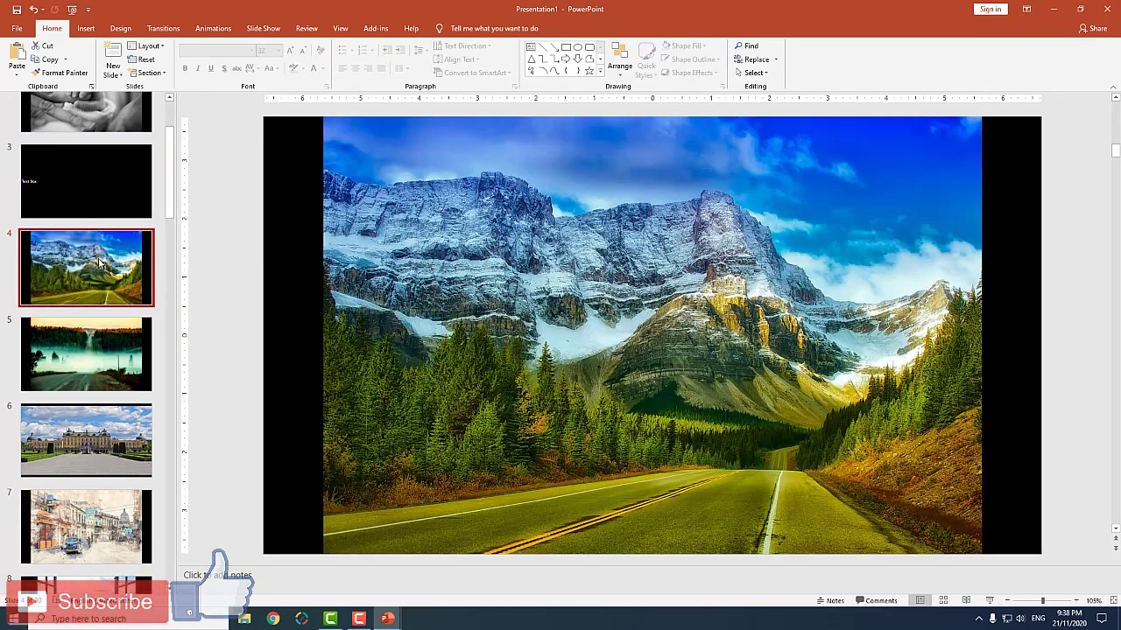
# - Remove all the picture slides, leaving only the Photo Album title slide
pyautogui.scroll(-5, 99, 262)
pyautogui.scroll(-5, 100, 271)
pyautogui.scroll(-3, 99, 276)
pyautogui.scroll(-4, 100, 280)
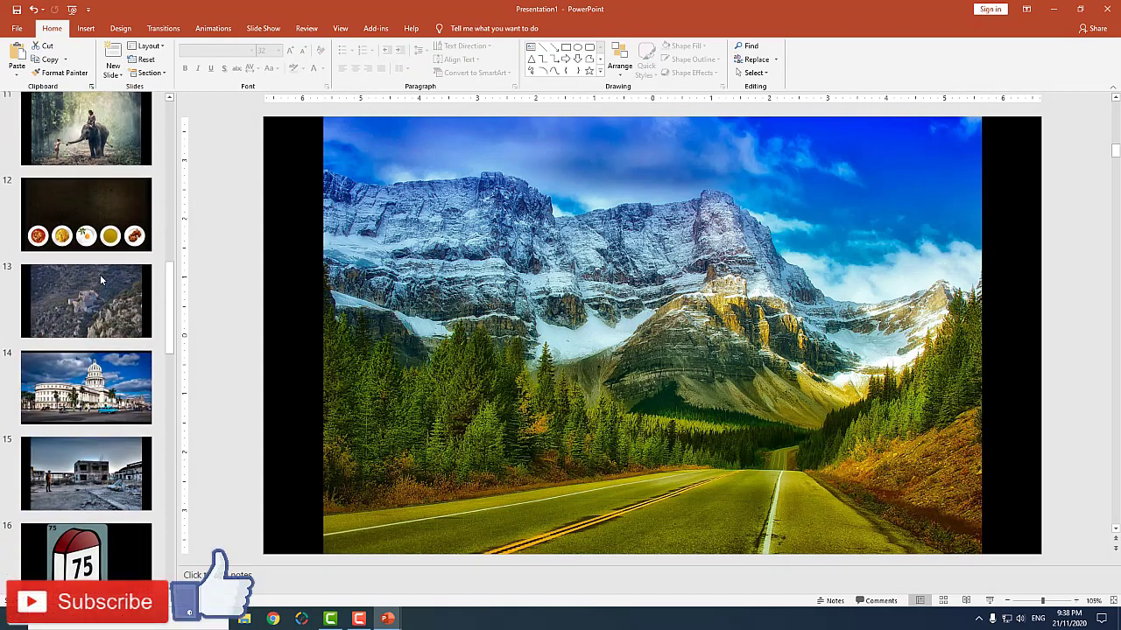
pyautogui.scroll(-4, 101, 280)
pyautogui.scroll(-5, 101, 280)
pyautogui.scroll(-4, 101, 282)
pyautogui.scroll(-3, 101, 285)
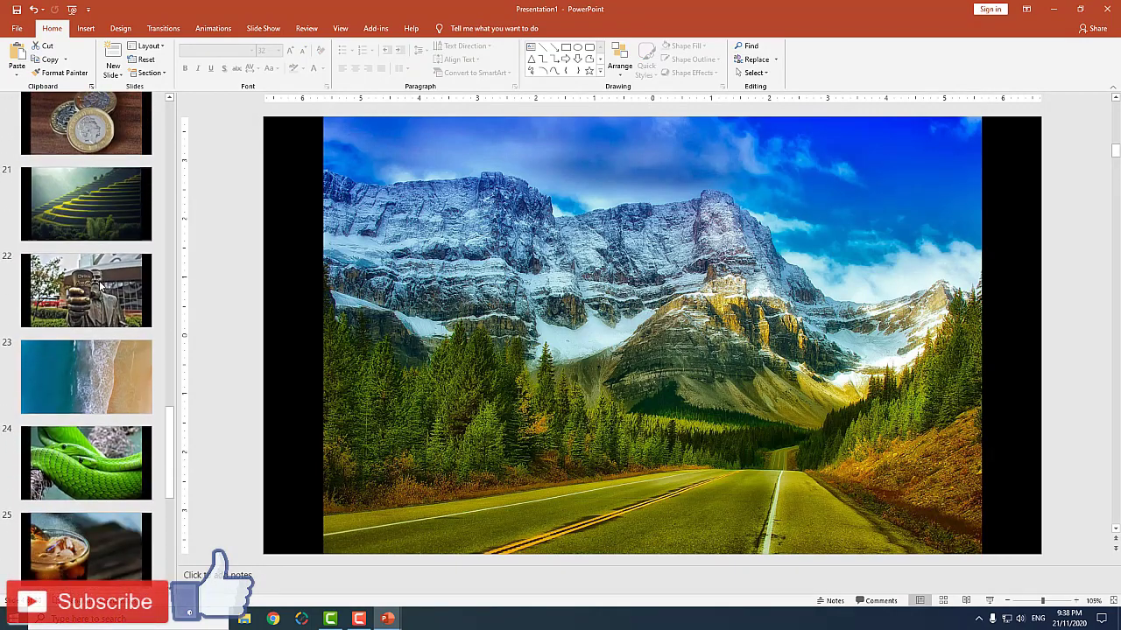
pyautogui.scroll(-4, 101, 284)
pyautogui.scroll(-4, 105, 306)
pyautogui.scroll(-2, 114, 341)
pyautogui.scroll(-1, 124, 379)
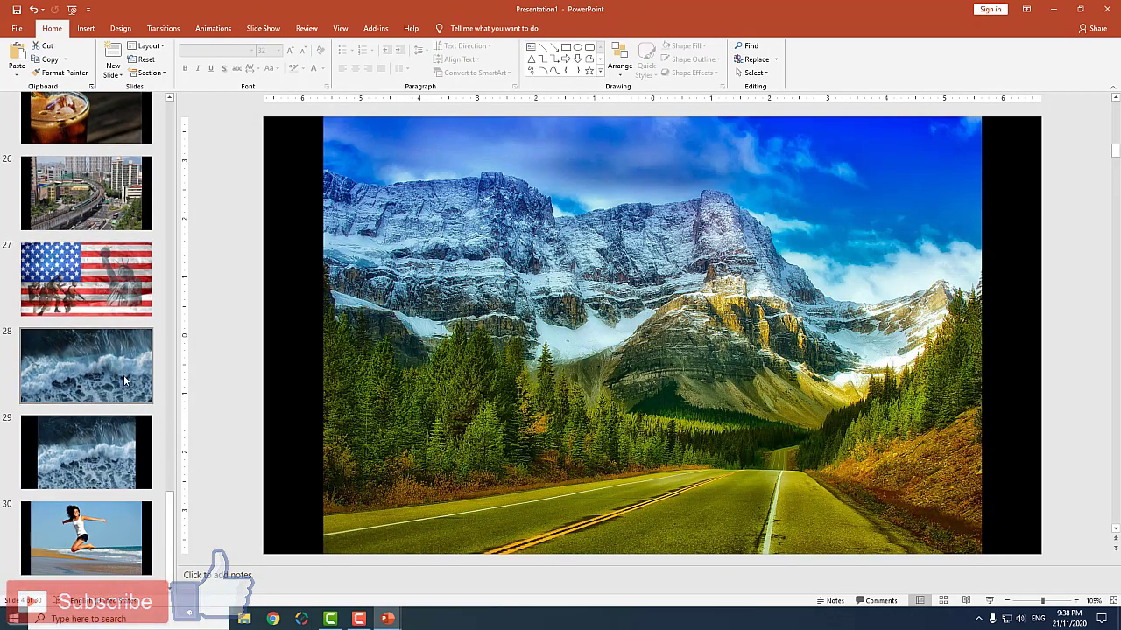
pyautogui.scroll(5, 128, 441)
pyautogui.scroll(9, 126, 372)
pyautogui.scroll(5, 130, 374)
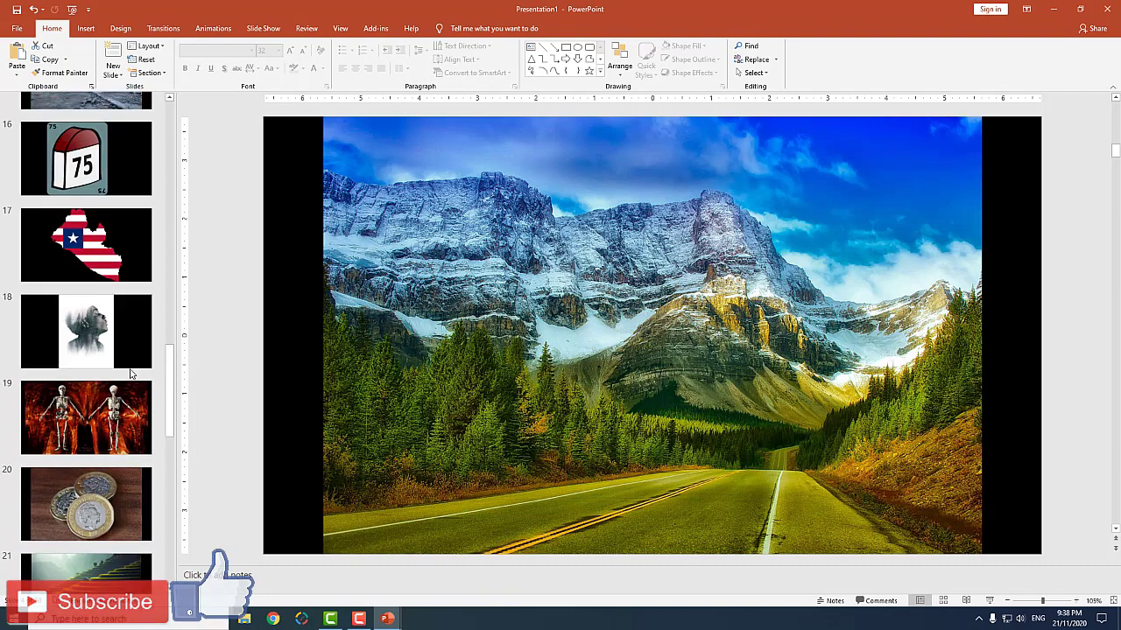
pyautogui.moveTo(172, 377)
pyautogui.mouseDown()
pyautogui.moveTo(194, 210)
pyautogui.moveTo(176, 100)
pyautogui.mouseUp()
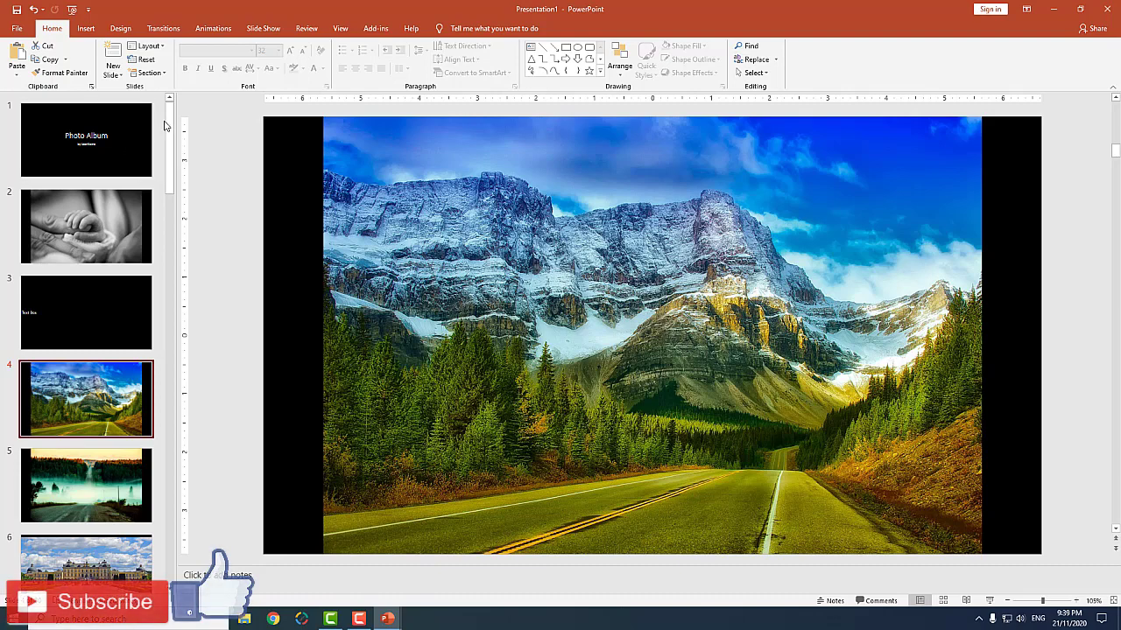
pyautogui.moveTo(168, 127)
pyautogui.mouseDown()
pyautogui.moveTo(153, 415)
pyautogui.moveTo(170, 565)
pyautogui.mouseUp()
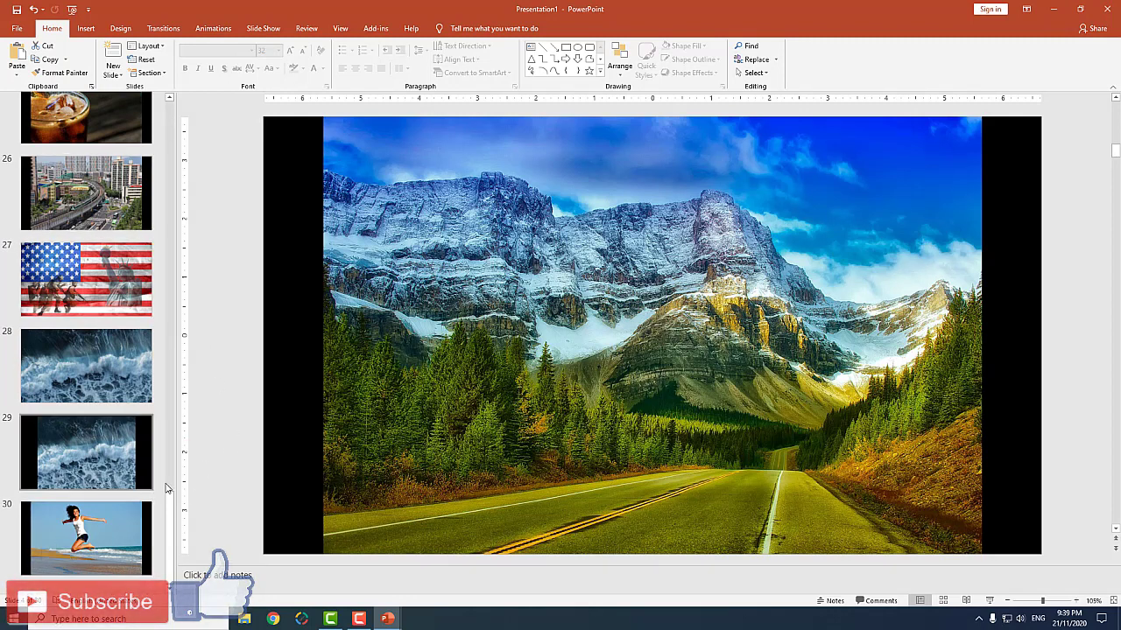
pyautogui.scroll(5, 157, 455)
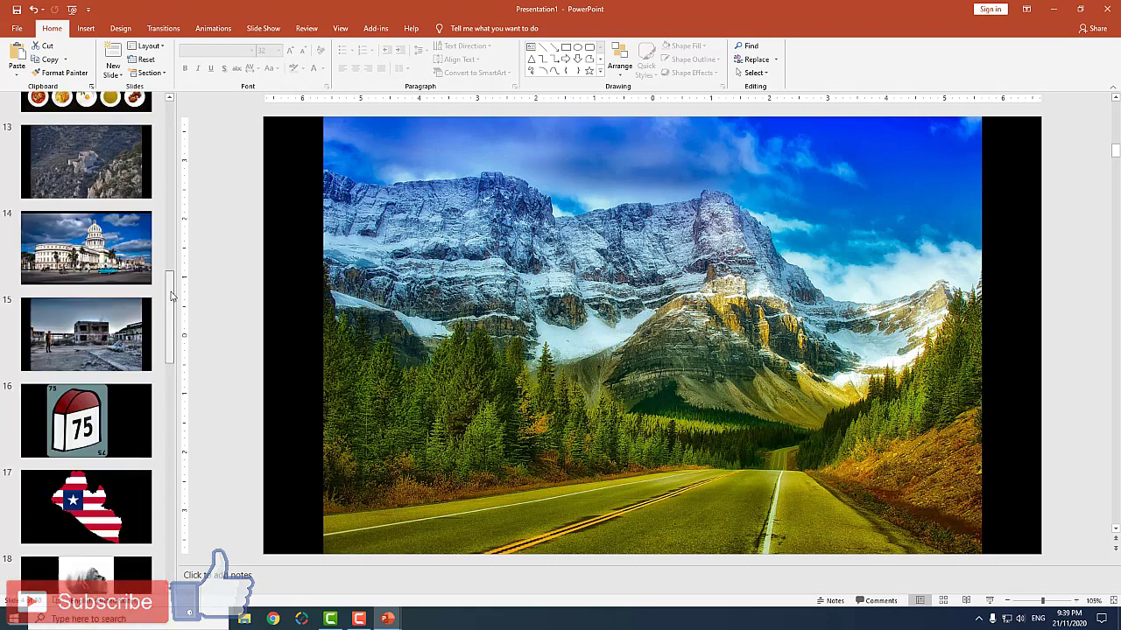
pyautogui.scroll(5, 140, 368)
pyautogui.scroll(5, 123, 297)
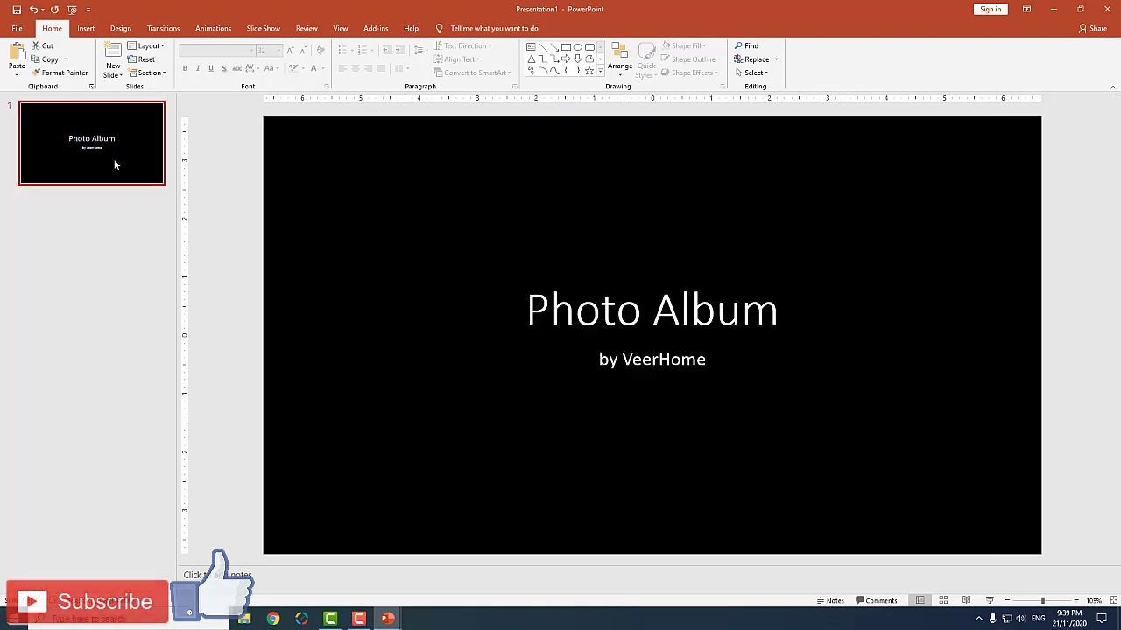
# - Delete the Photo Album title and byline subtitle placeholders from the slide
pyautogui.click(668, 398)
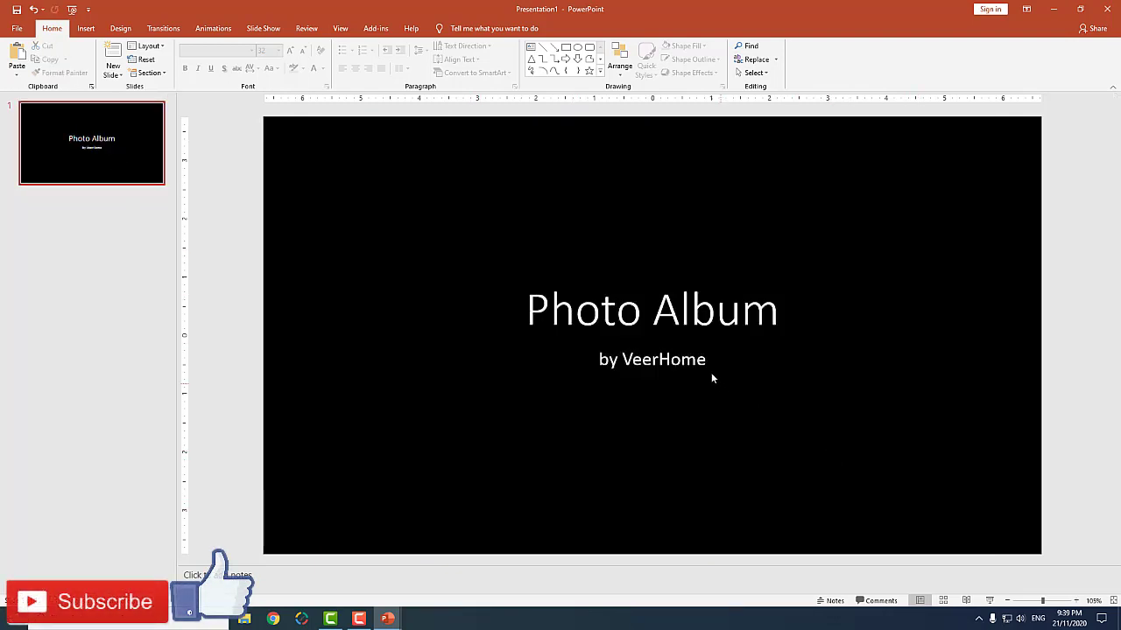
pyautogui.click(711, 378)
pyautogui.keyDown('shift'); pyautogui.click(713, 315); pyautogui.keyUp('shift')
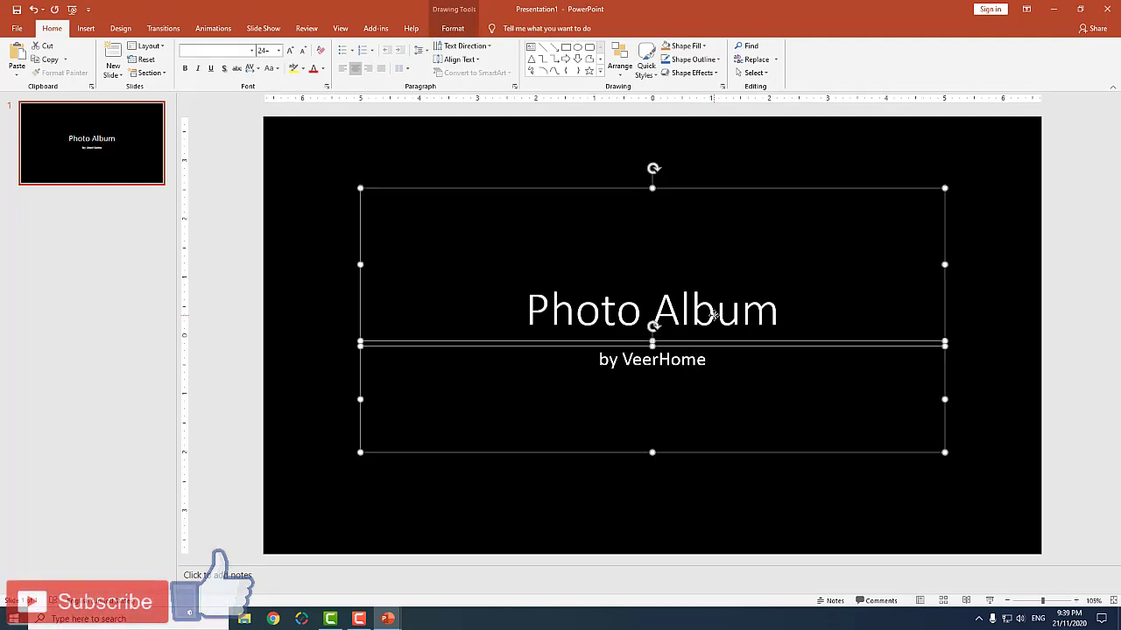
pyautogui.press('Delete')
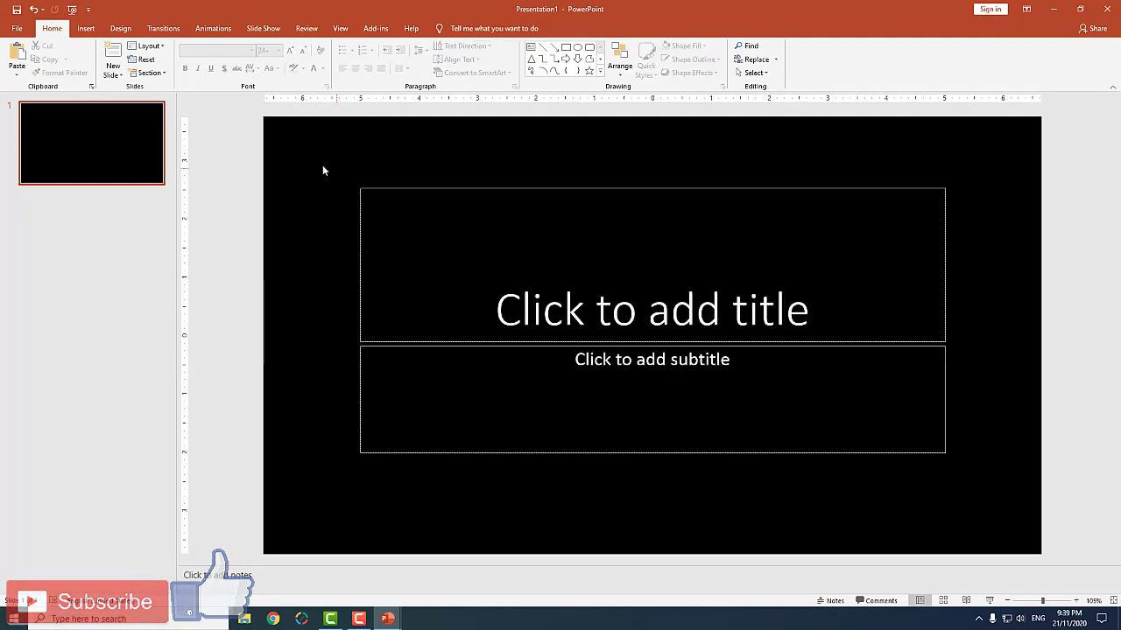
pyautogui.moveTo(314, 155); pyautogui.dragTo(1003, 513)
pyautogui.press('Delete')
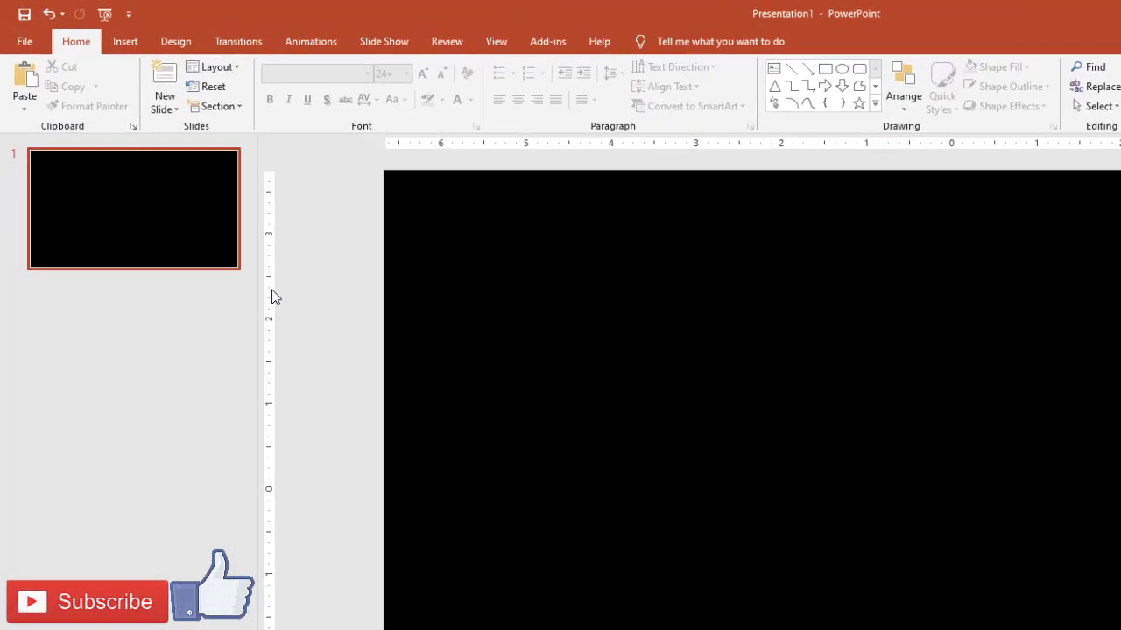
# - Start a new photo album with the baby, banff, canada, castle-park and cuba pictures
pyautogui.click(156, 56)
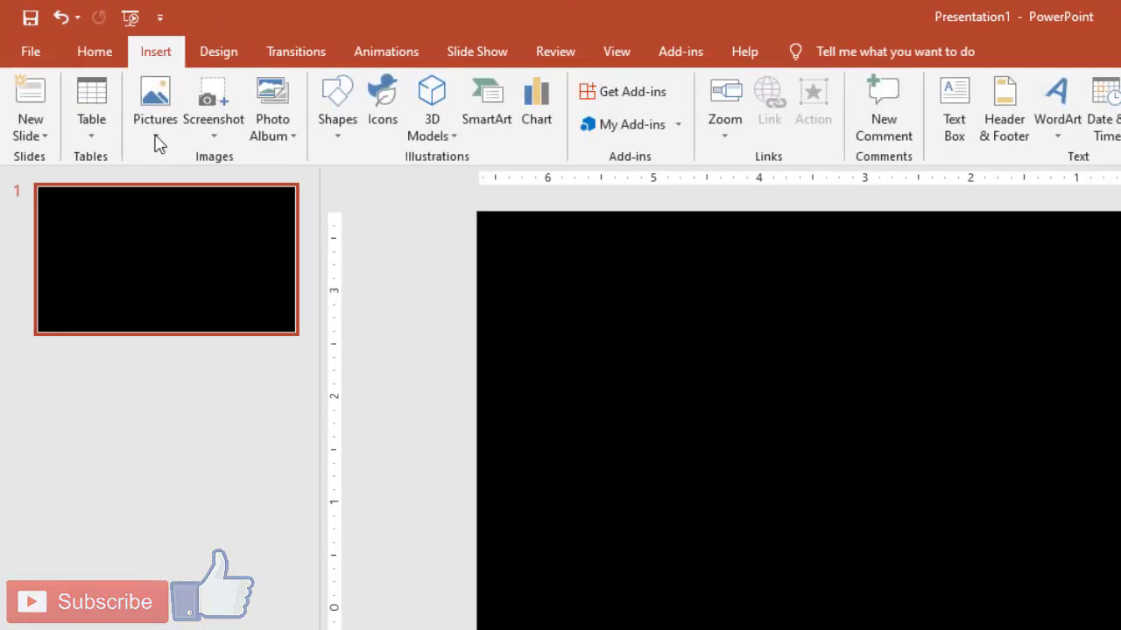
pyautogui.click(272, 135)
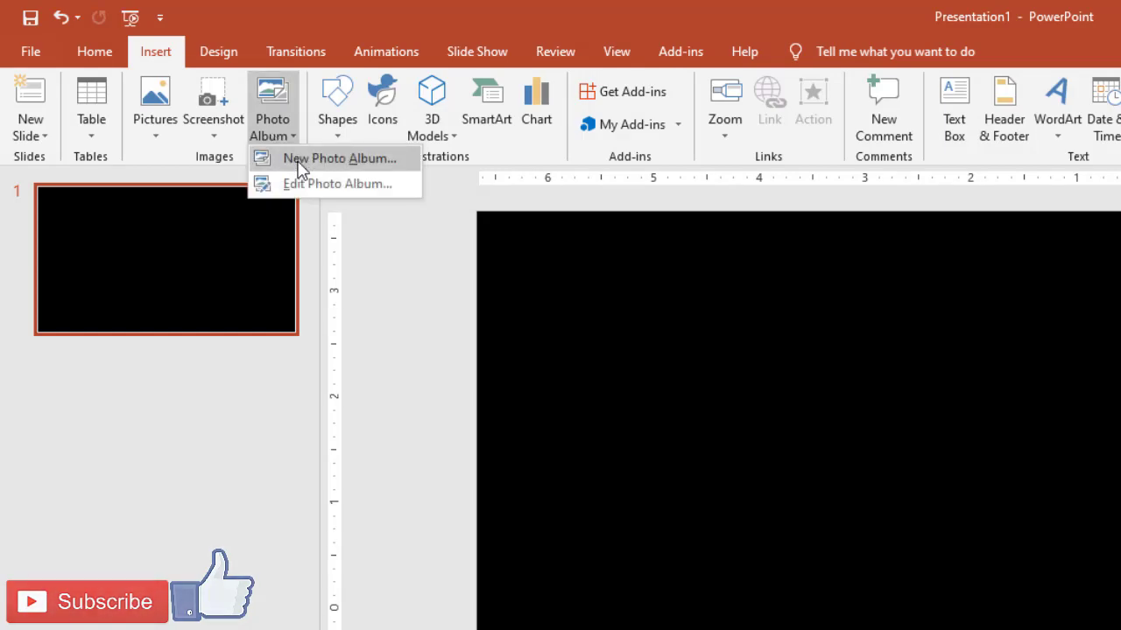
pyautogui.click(300, 161)
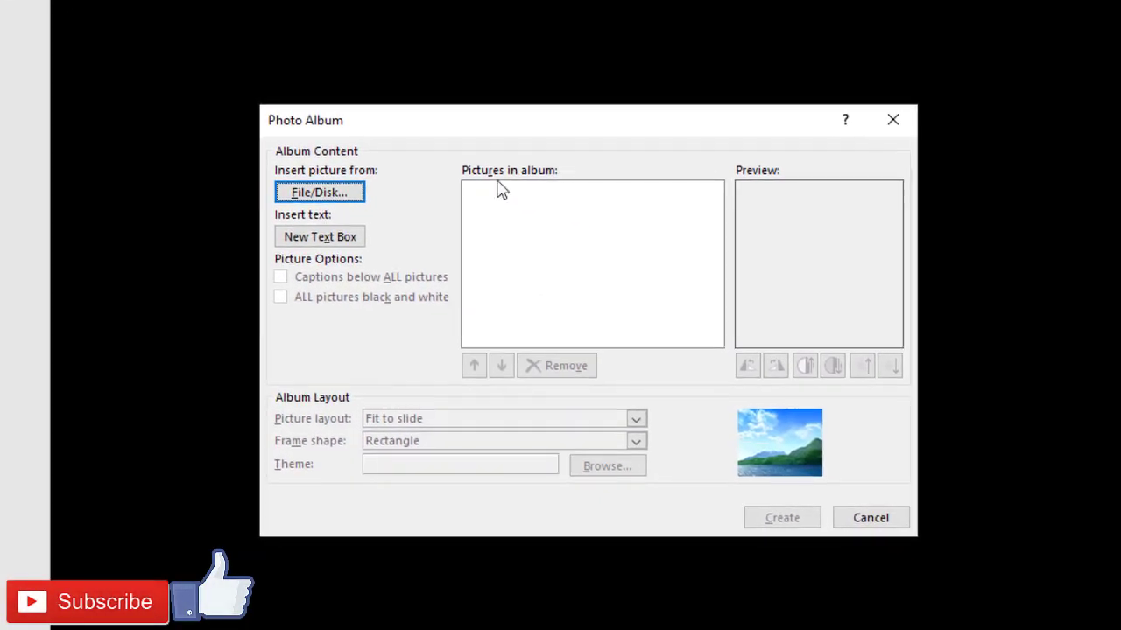
pyautogui.click(331, 195)
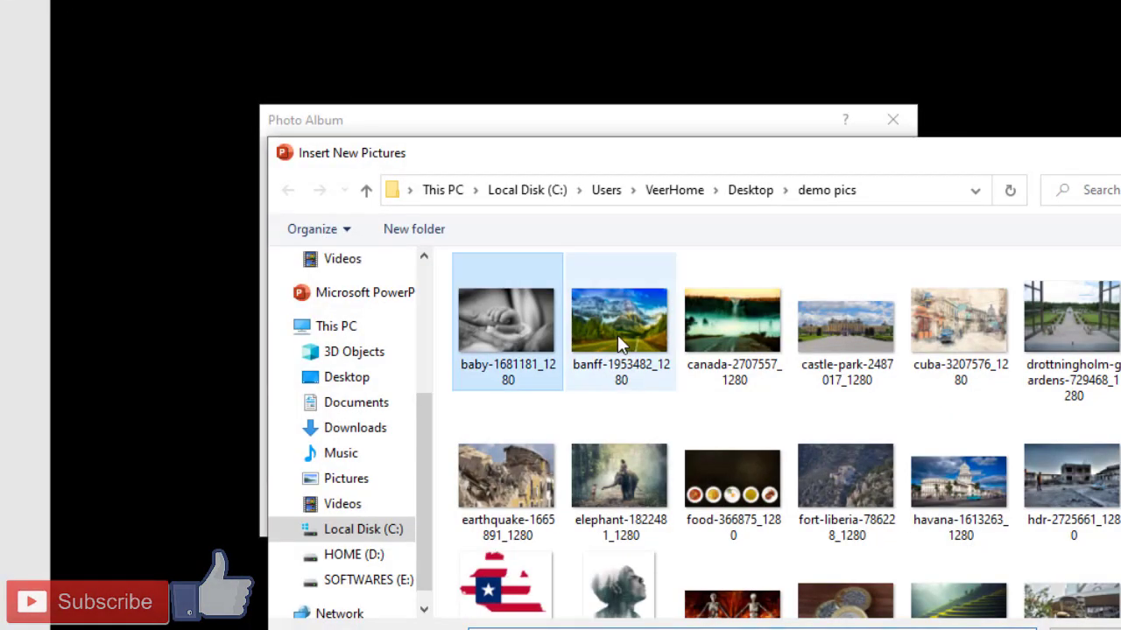
pyautogui.keyDown('ctrl'); pyautogui.click(620, 342); pyautogui.keyUp('ctrl')
pyautogui.keyDown('ctrl'); pyautogui.click(743, 338); pyautogui.keyUp('ctrl')
pyautogui.keyDown('ctrl'); pyautogui.click(847, 330); pyautogui.keyUp('ctrl')
pyautogui.keyDown('ctrl'); pyautogui.click(980, 340); pyautogui.keyUp('ctrl')
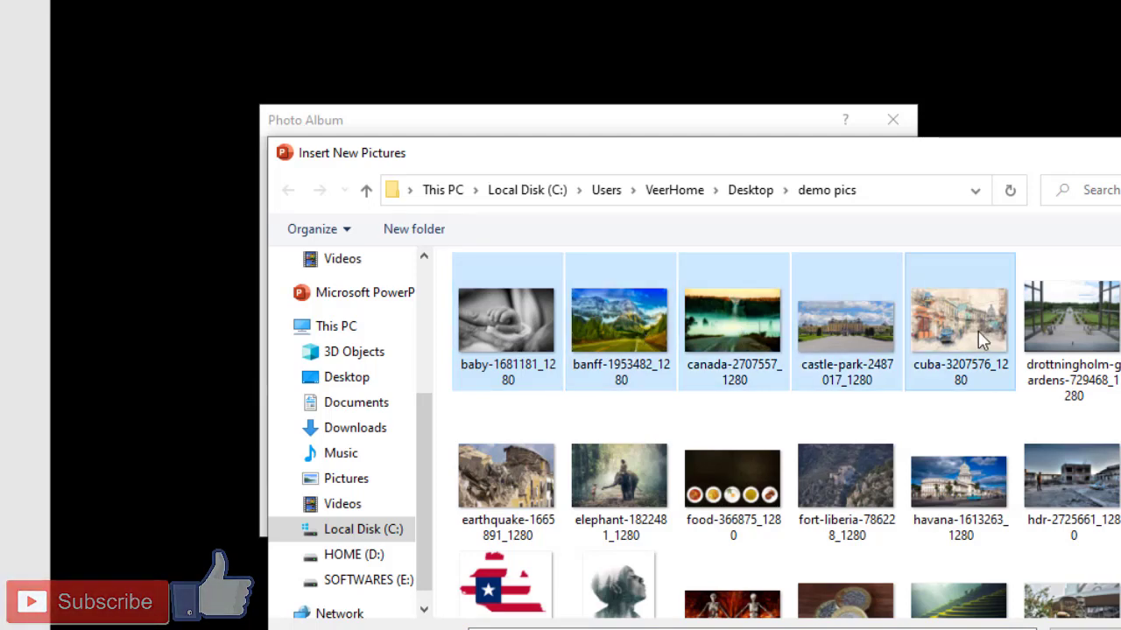
pyautogui.press('Return')
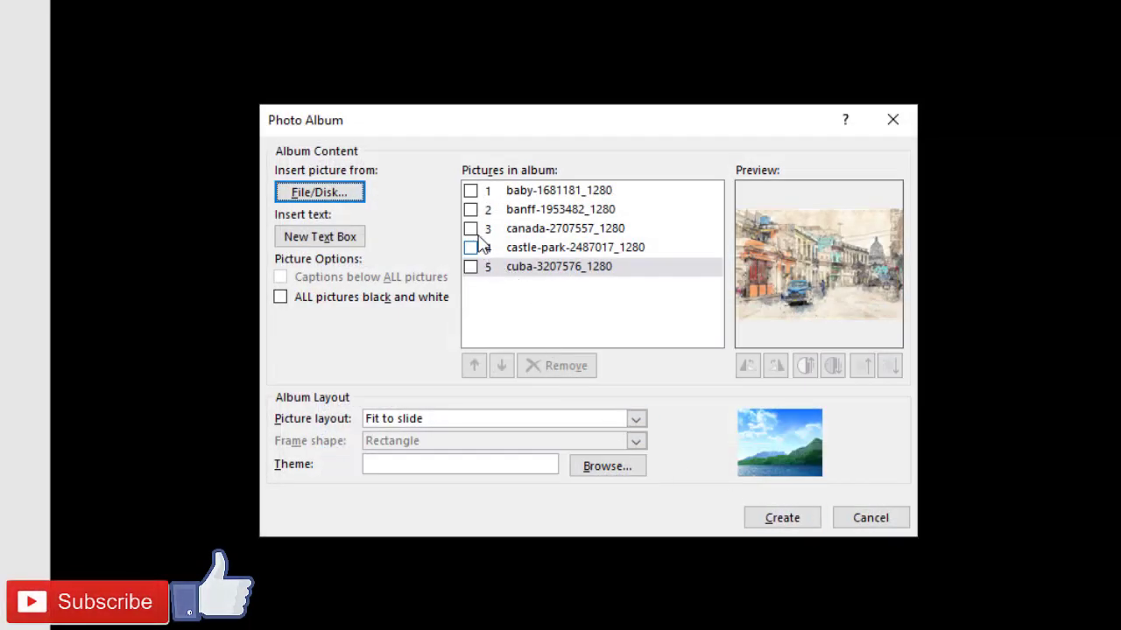
# - Tick all five pictures in the album list, baby through cuba
pyautogui.click(470, 189)
pyautogui.click(470, 209)
pyautogui.click(470, 229)
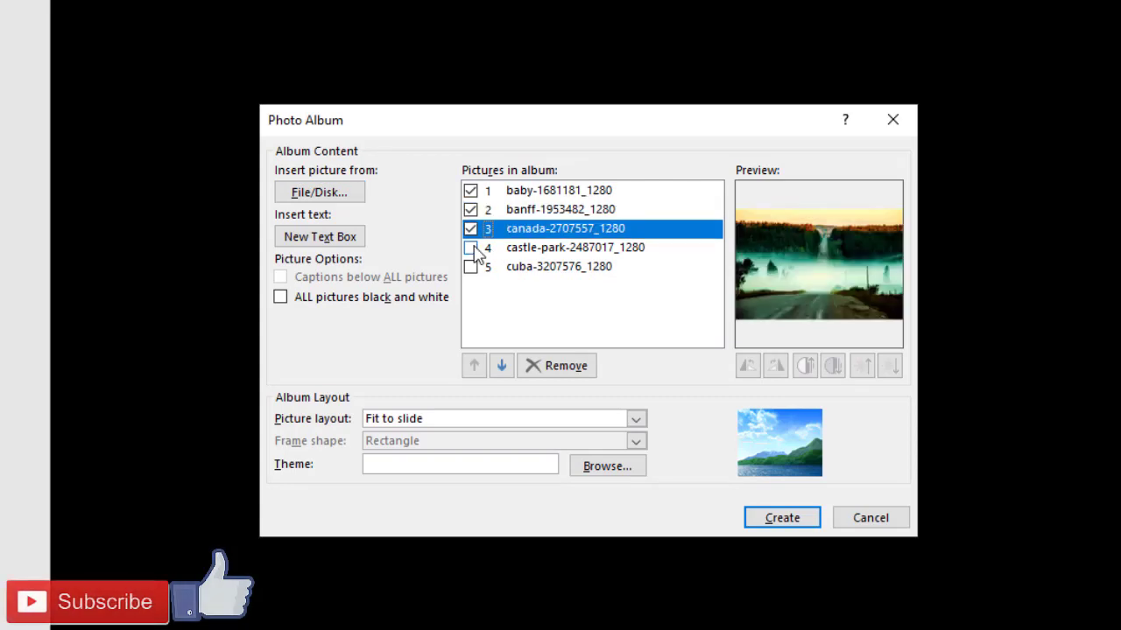
pyautogui.click(470, 248)
pyautogui.click(471, 267)
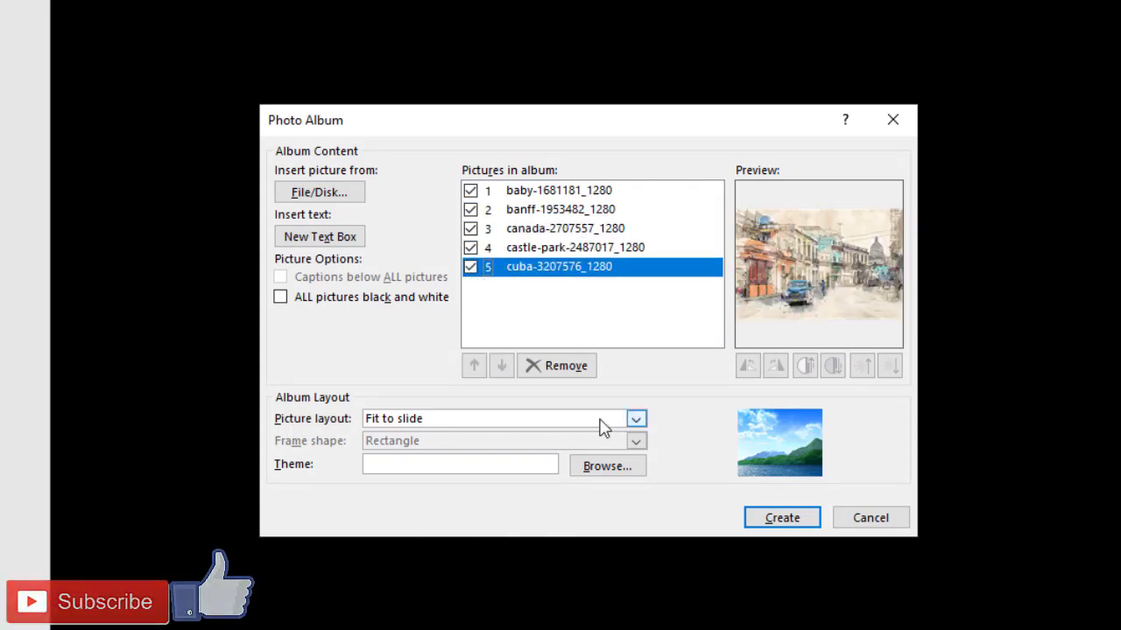
# - Preview the picture layouts: 2 and 4 pictures, then 1, 2 and 4 pictures with title
pyautogui.click(636, 421)
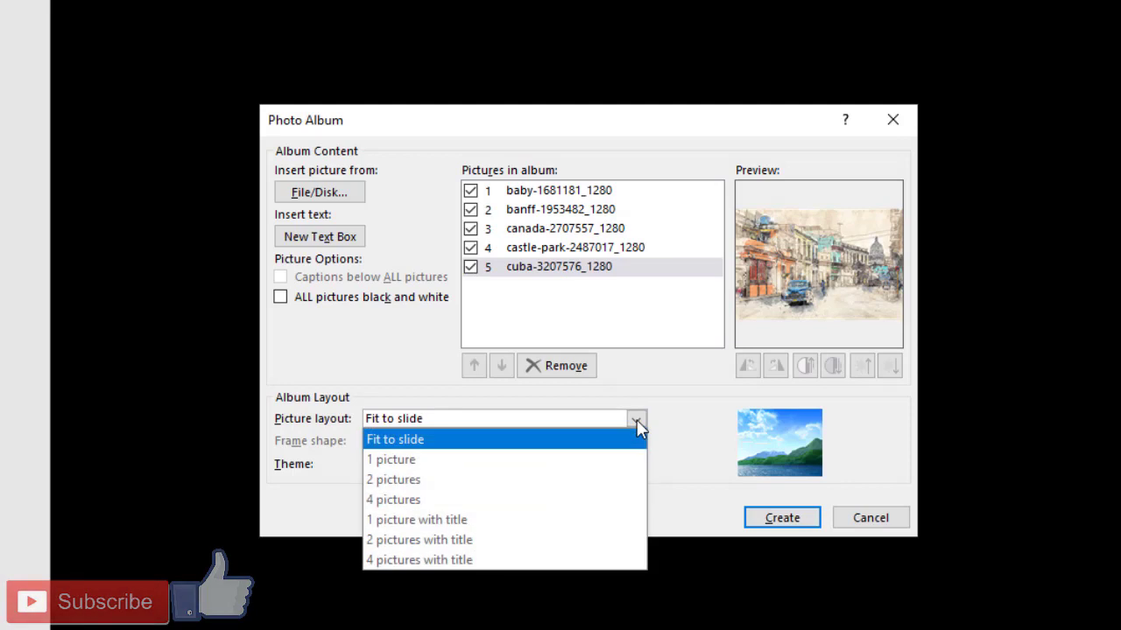
pyautogui.click(506, 479)
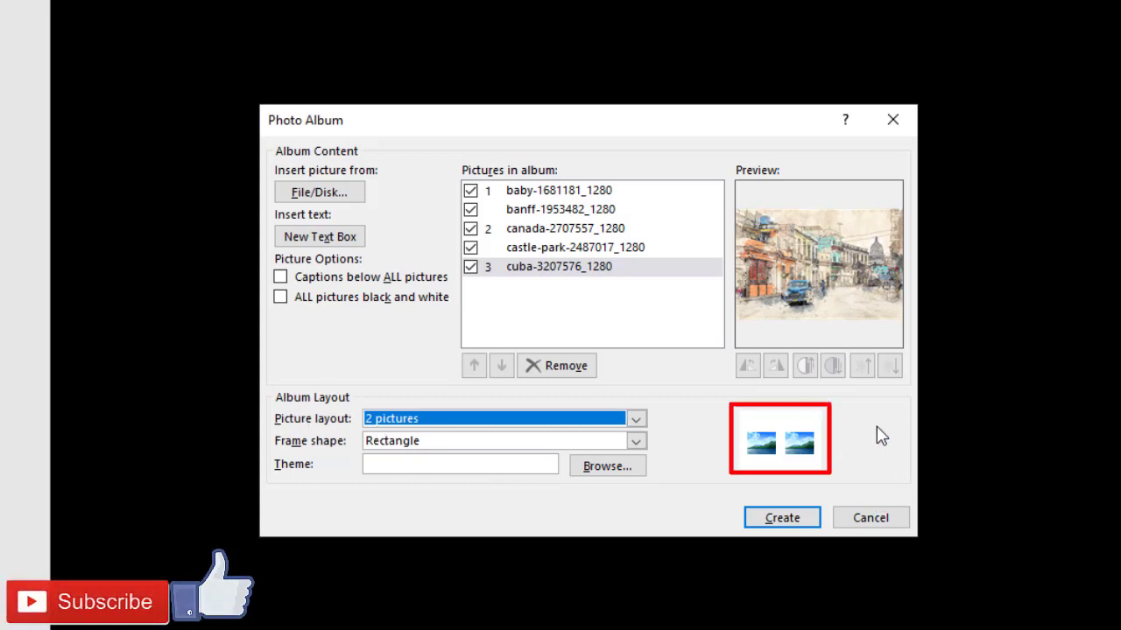
pyautogui.click(636, 421)
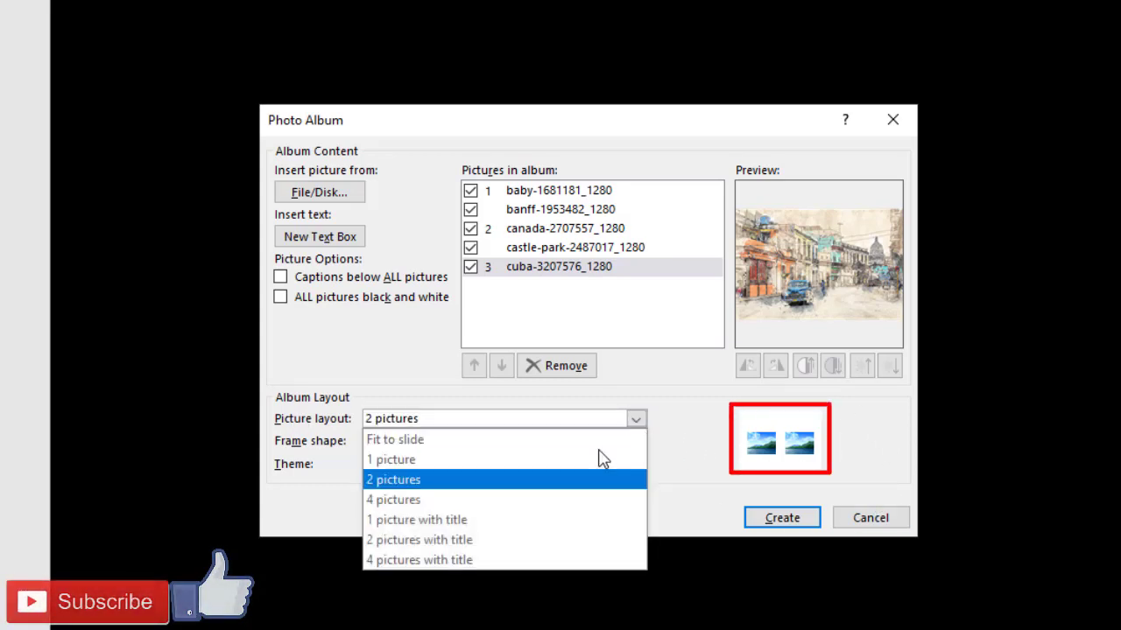
pyautogui.click(537, 497)
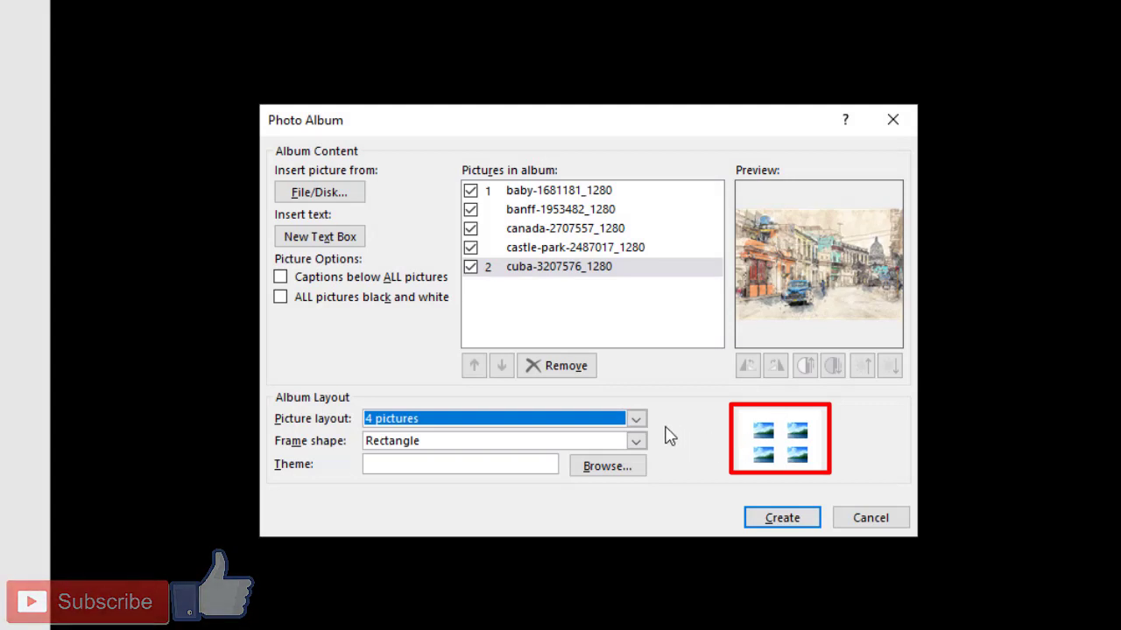
pyautogui.click(636, 421)
pyautogui.click(553, 522)
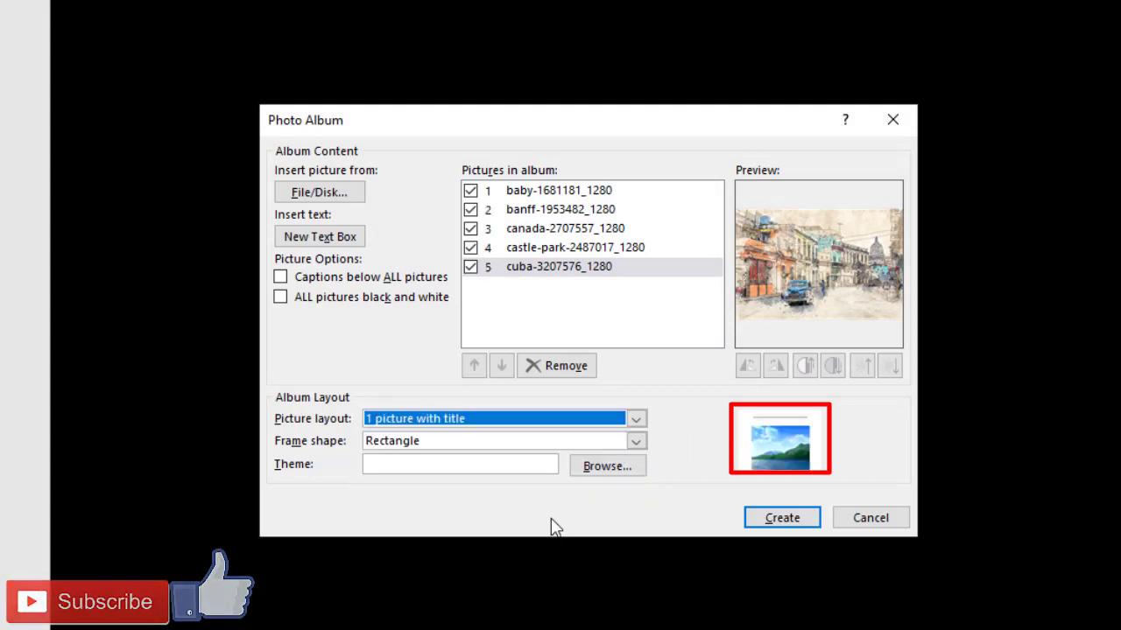
pyautogui.click(636, 421)
pyautogui.click(487, 542)
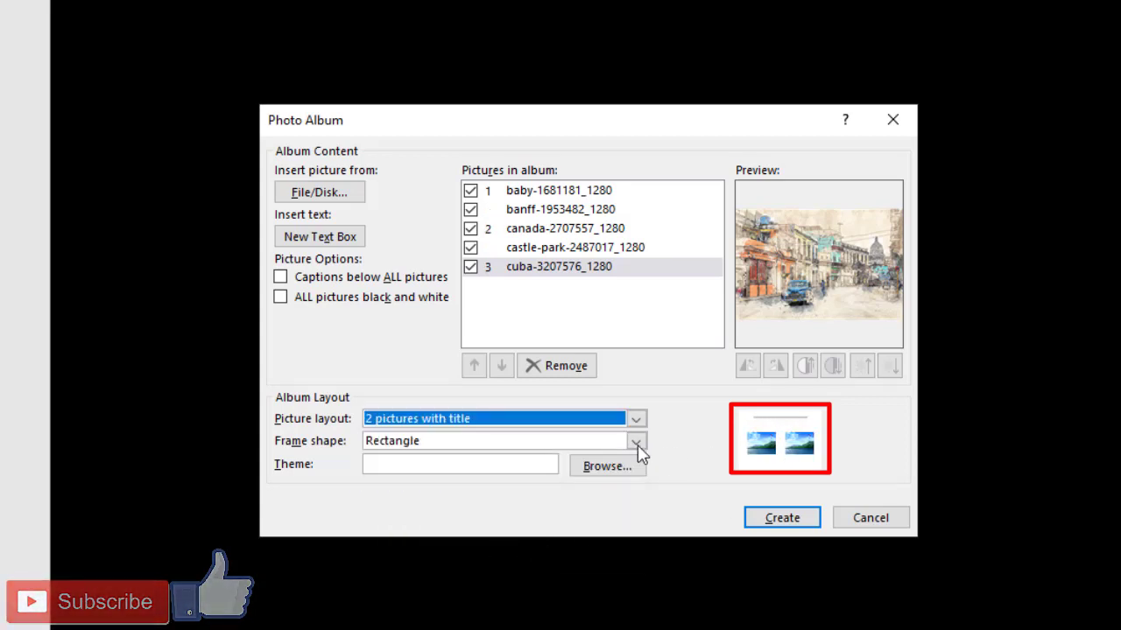
pyautogui.click(638, 420)
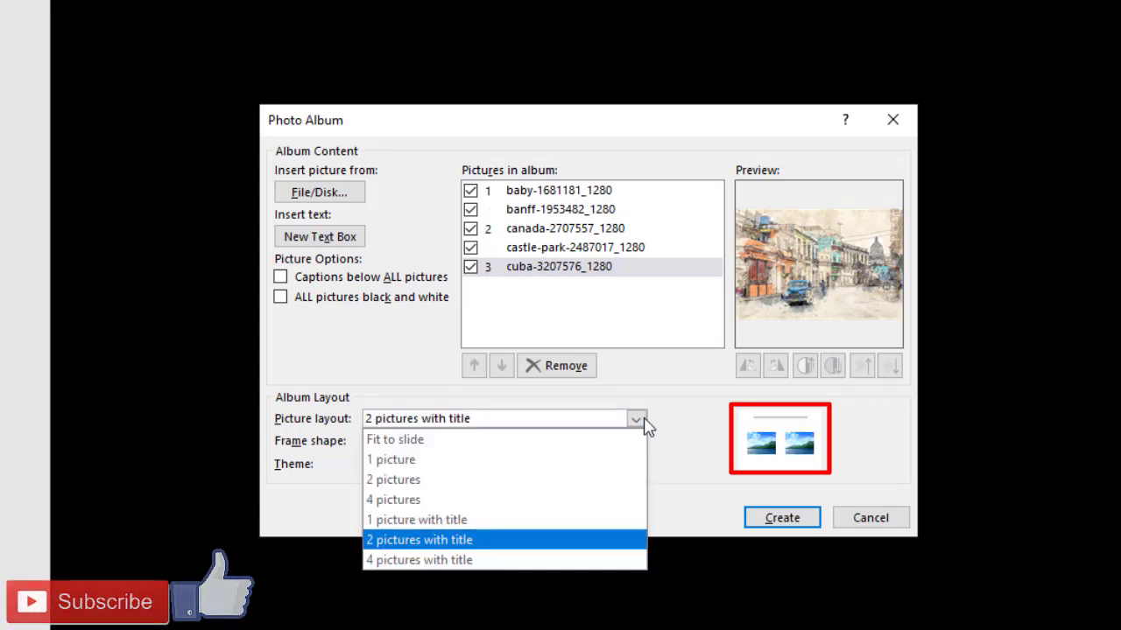
pyautogui.click(510, 557)
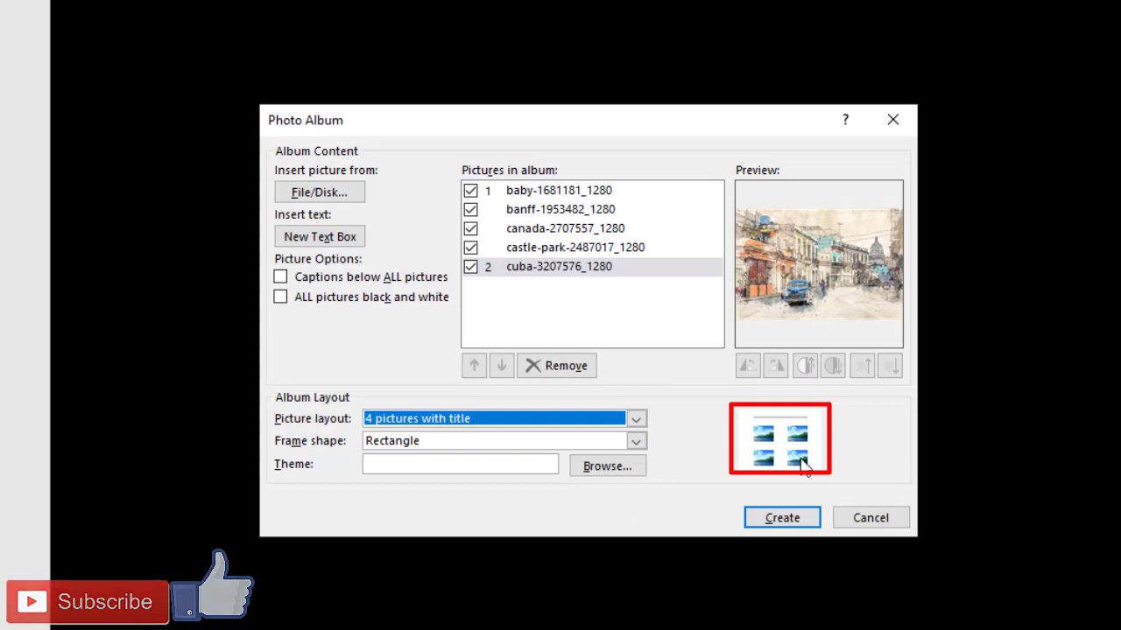
# - Set the picture layout to 2 pictures with title and create the album
pyautogui.click(638, 420)
pyautogui.click(548, 483)
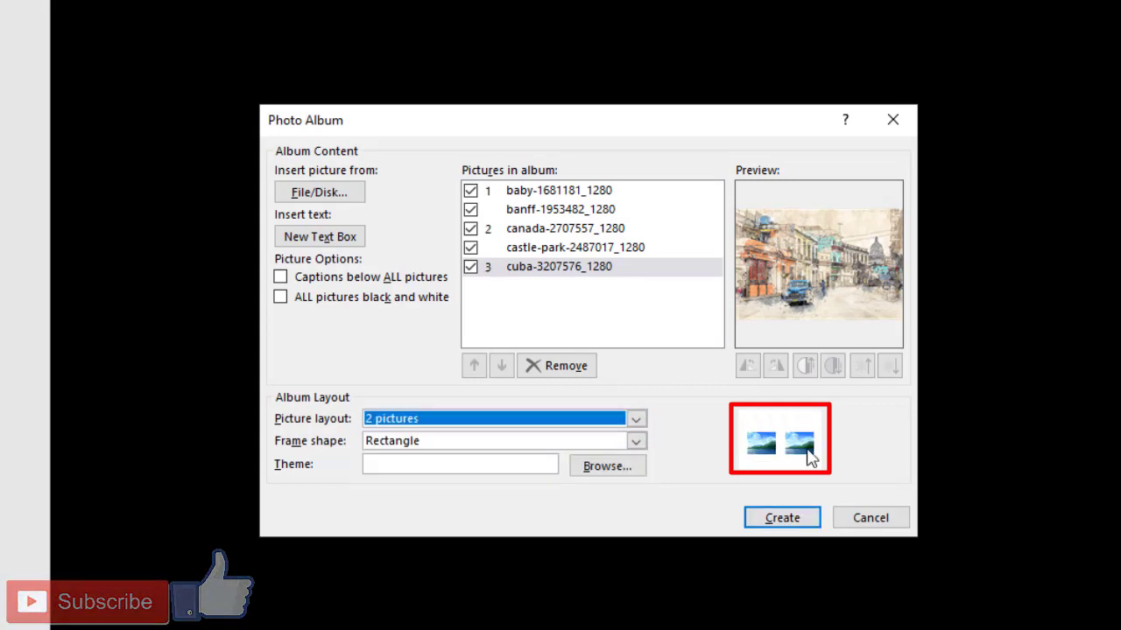
pyautogui.click(638, 424)
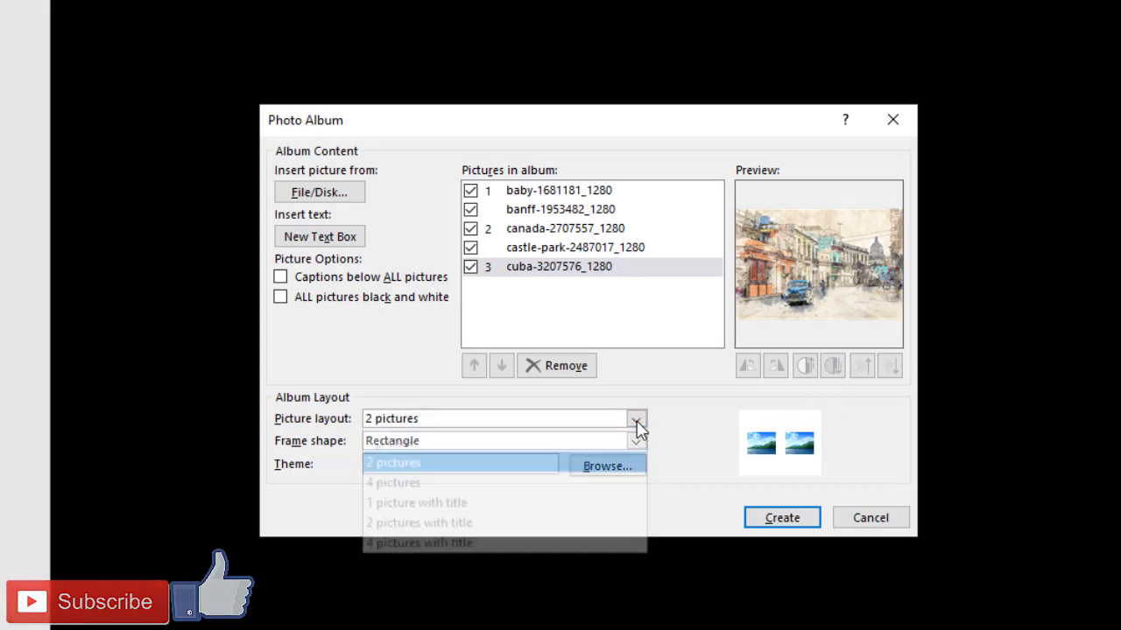
pyautogui.click(515, 537)
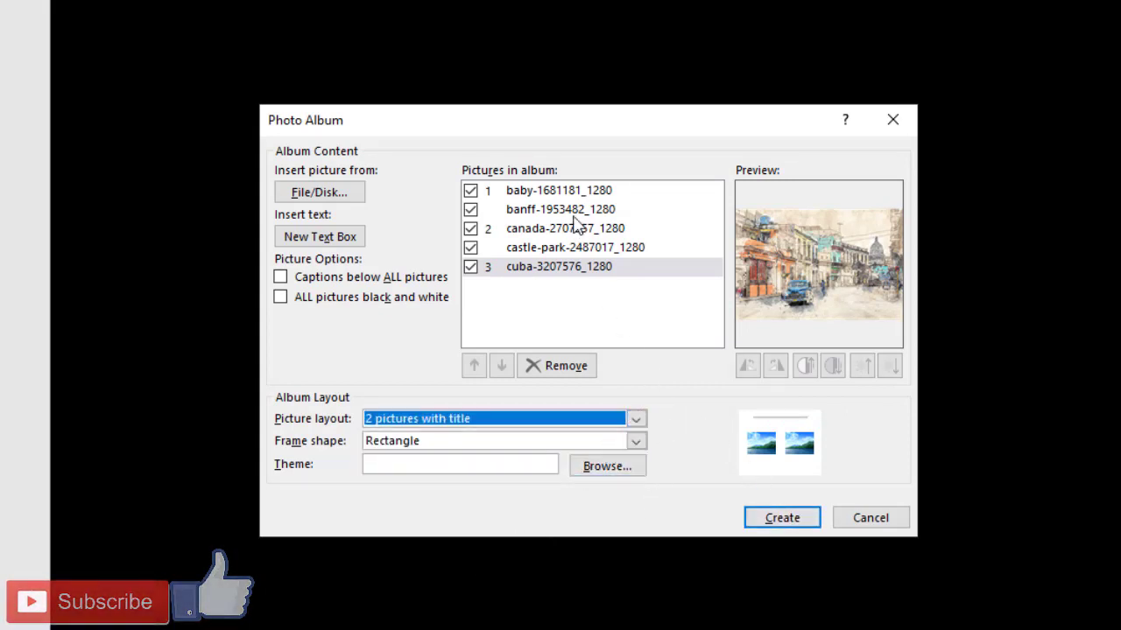
pyautogui.click(775, 517)
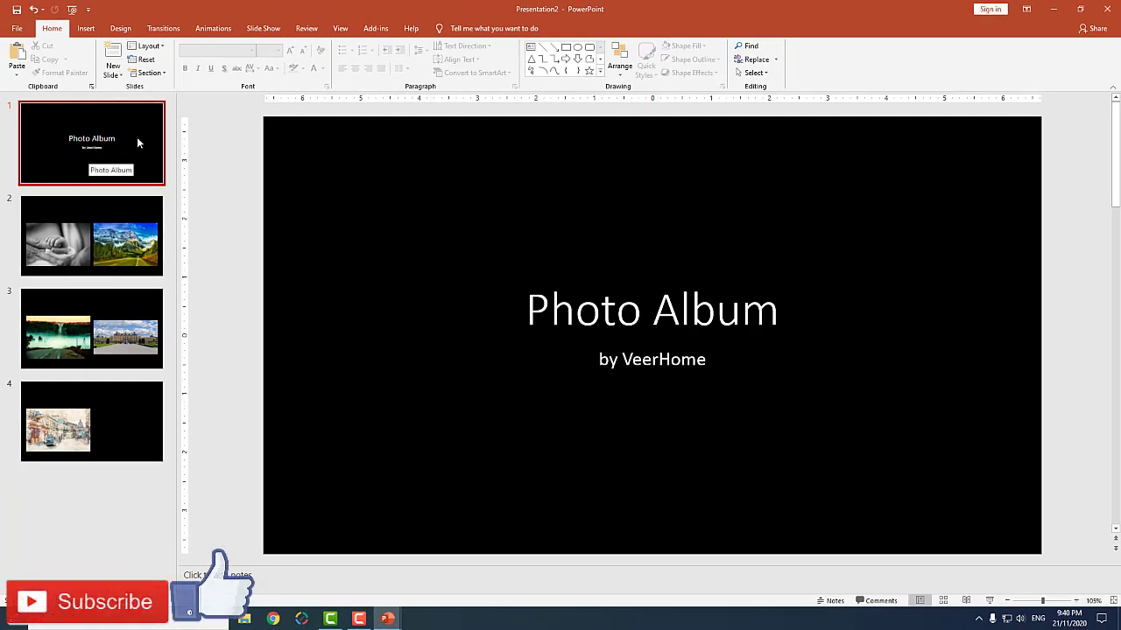
# - Review slides 2, 3 and 4, checking their photos and title placeholders
pyautogui.click(103, 262)
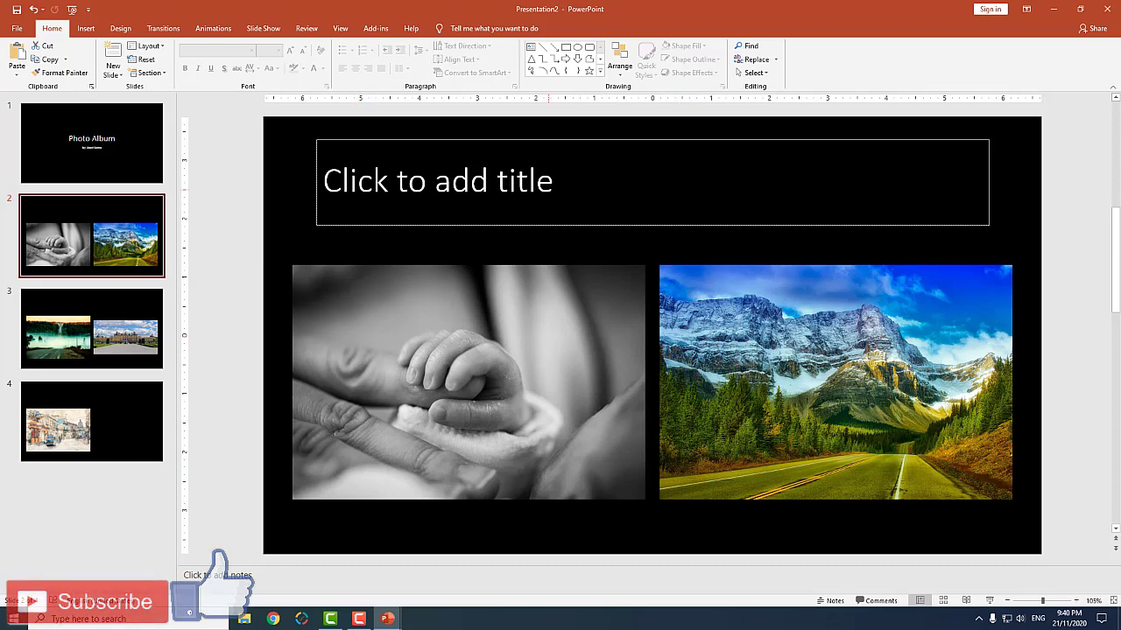
pyautogui.click(322, 182)
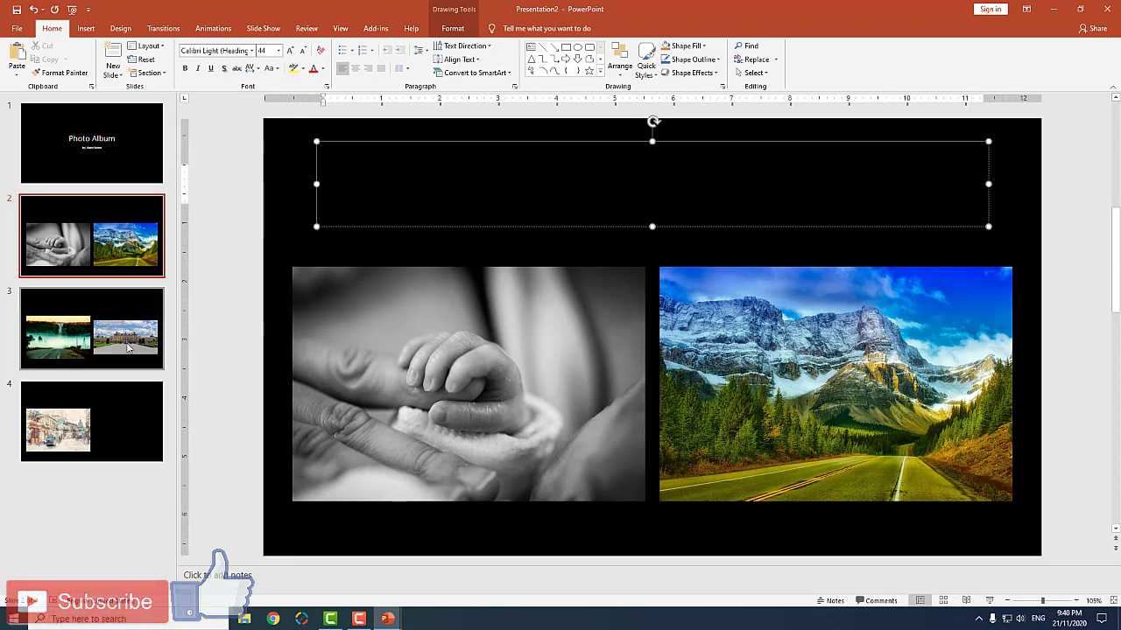
pyautogui.click(128, 343)
pyautogui.click(490, 361)
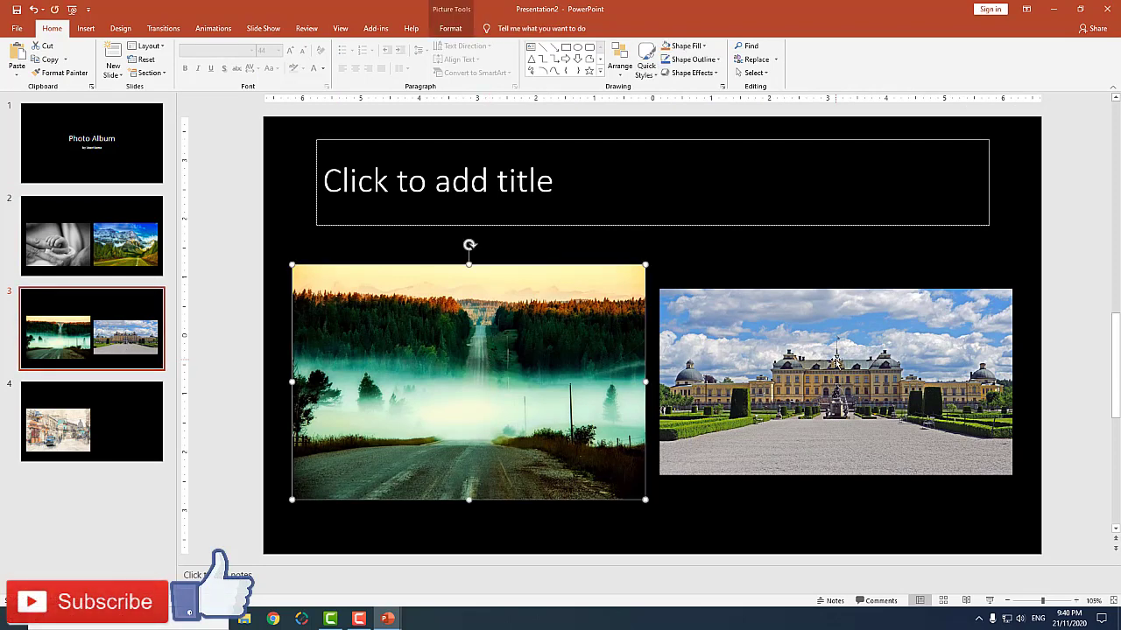
pyautogui.click(838, 361)
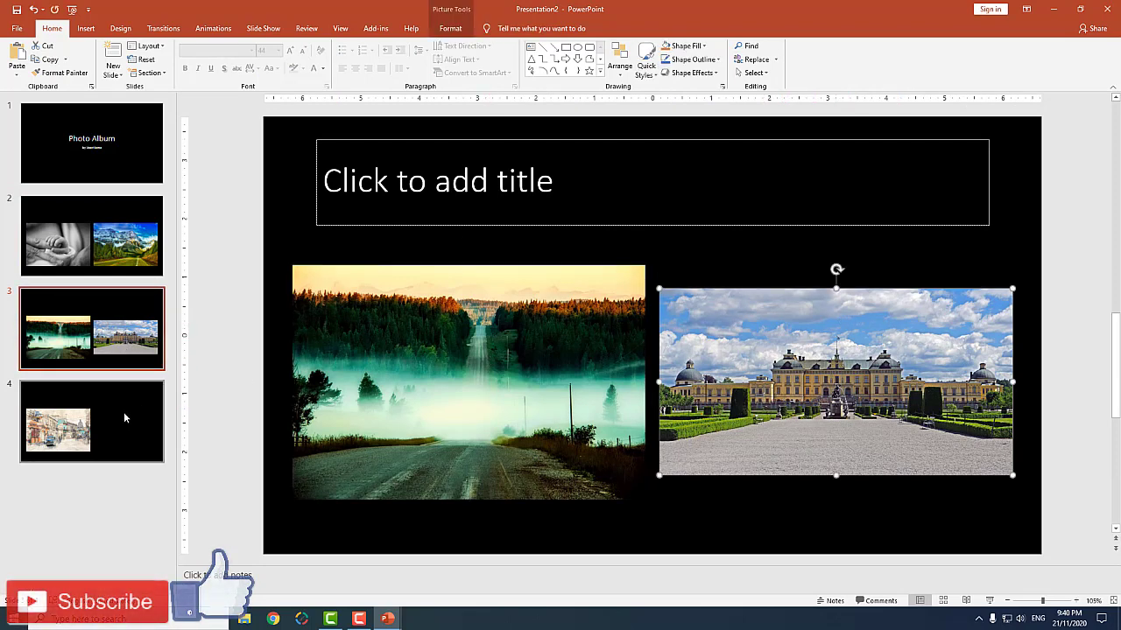
pyautogui.click(85, 441)
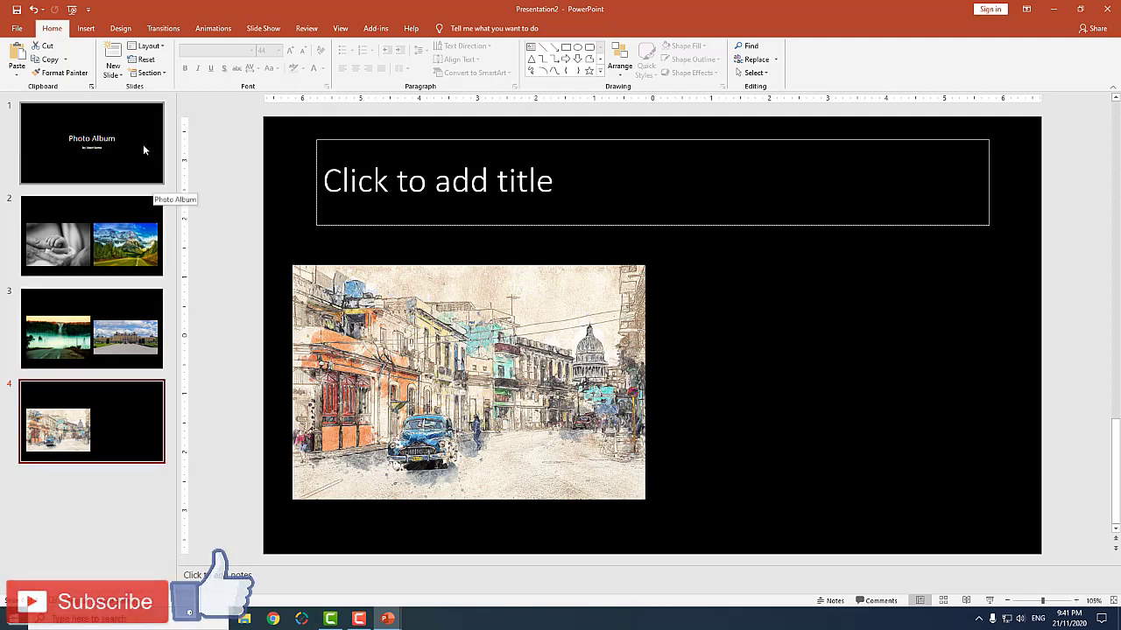
# - Set the existing photo album's frame shape to Rounded Rectangle
pyautogui.click(86, 29)
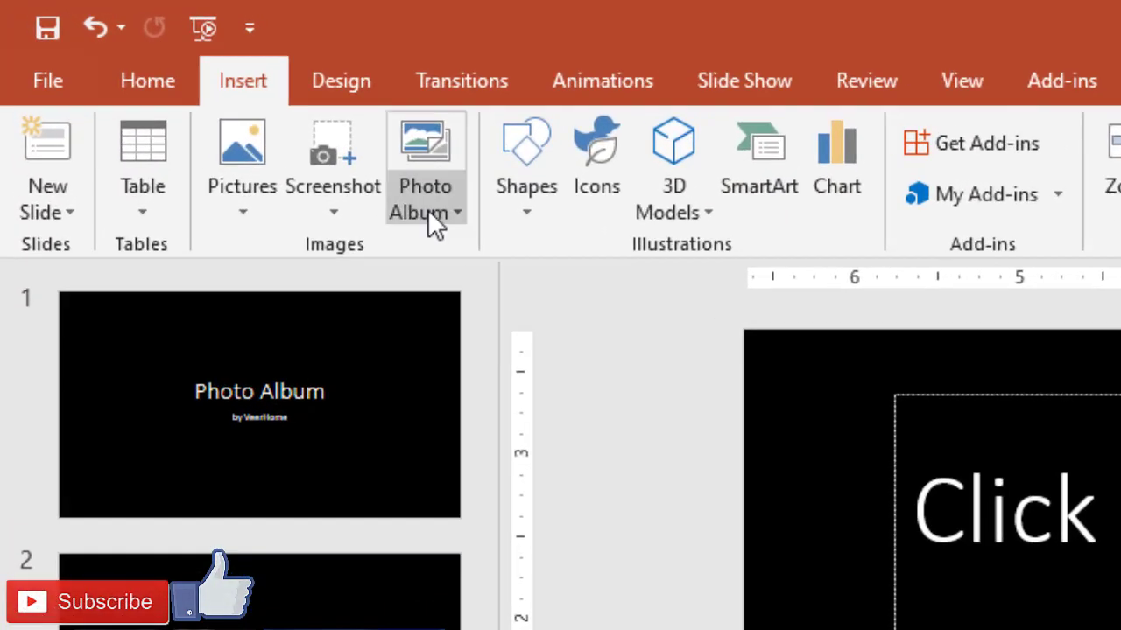
pyautogui.click(153, 75)
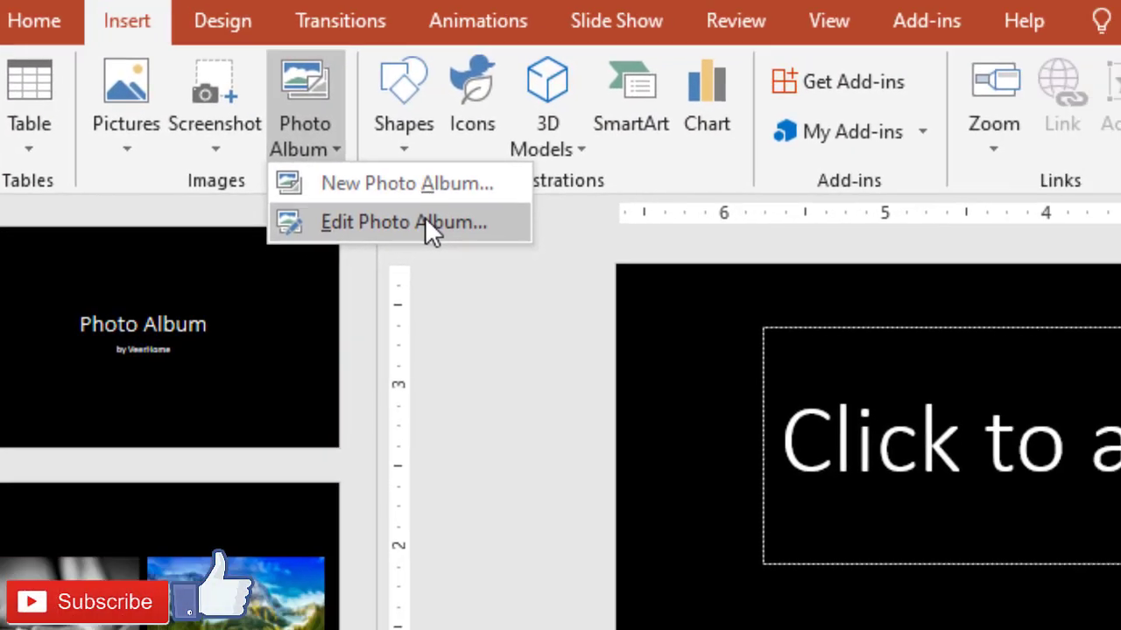
pyautogui.click(549, 286)
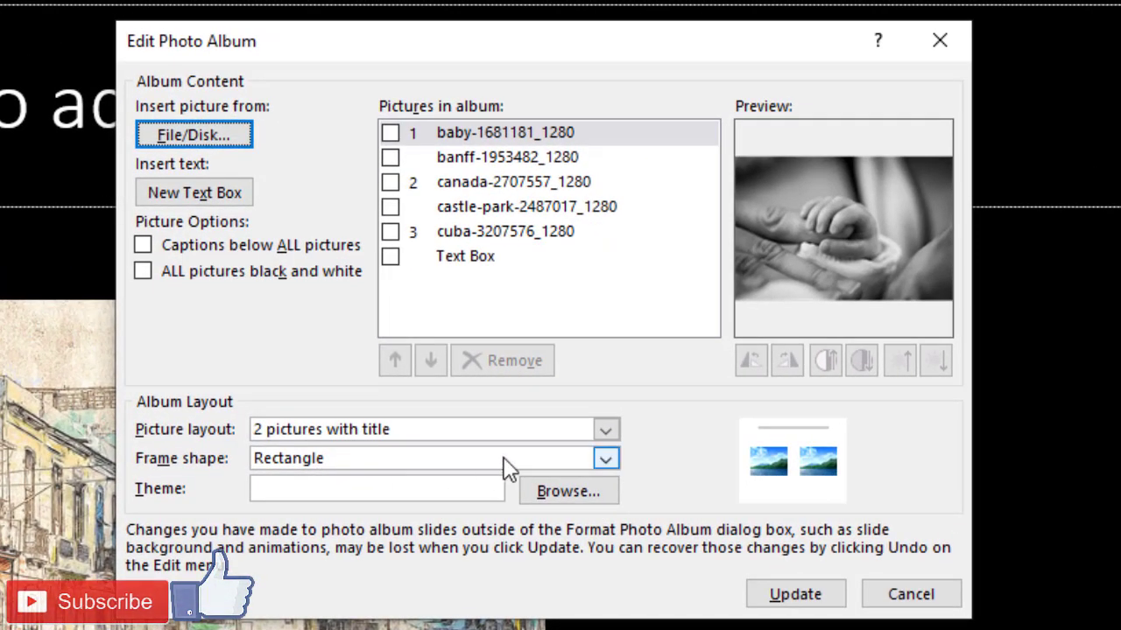
pyautogui.click(603, 467)
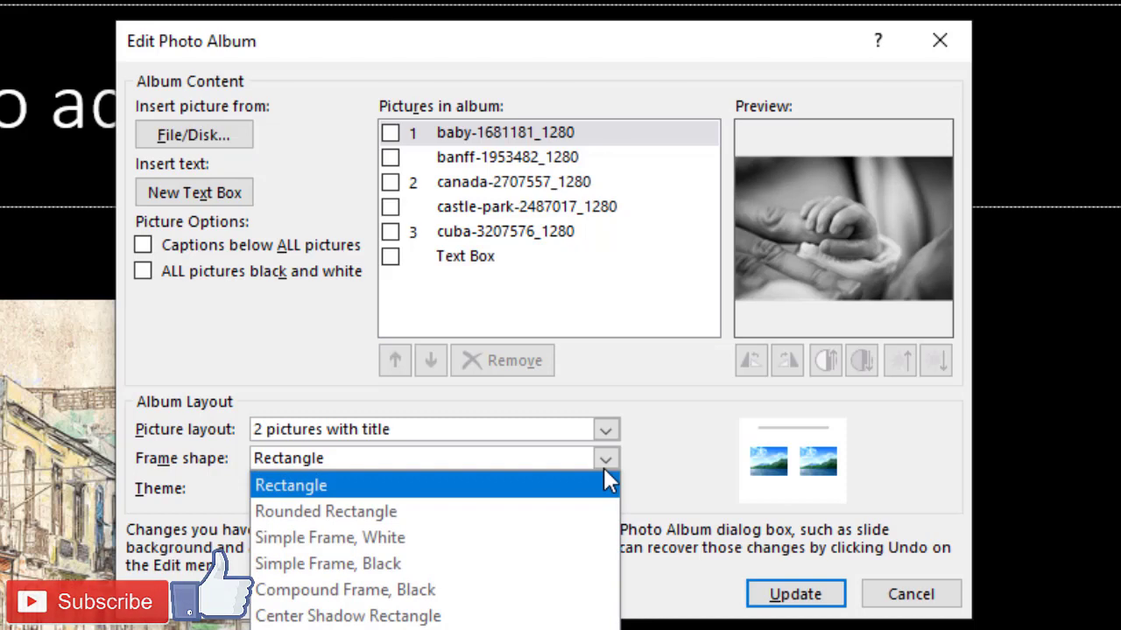
pyautogui.click(442, 522)
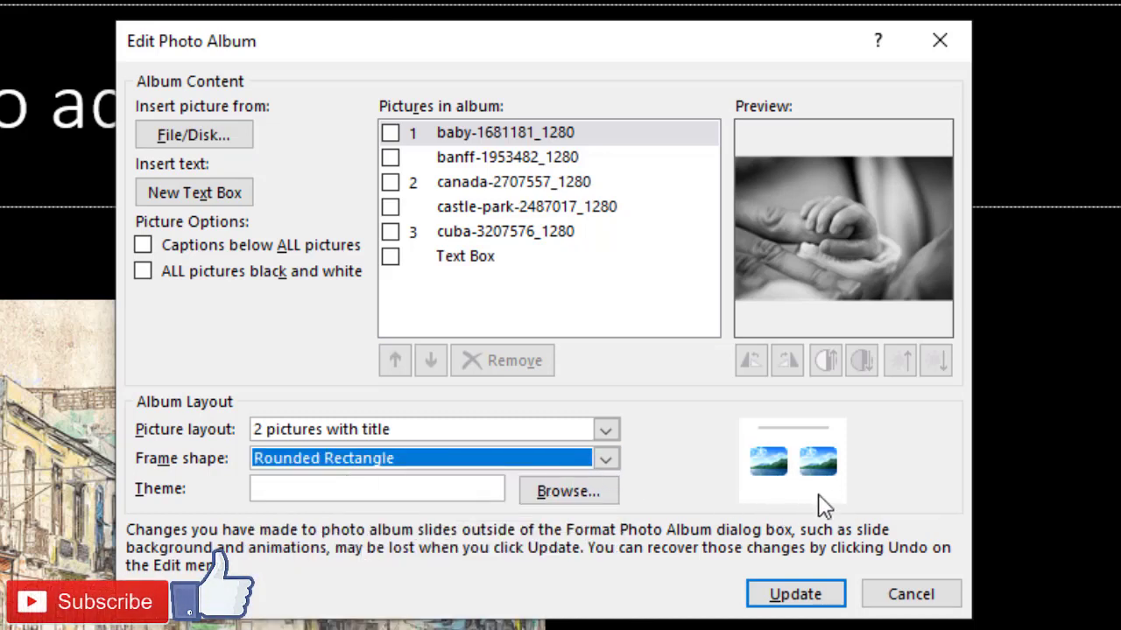
# - Tick the Text Box, cuba, castle-park, canada, banff and baby pictures, then update the album
pyautogui.click(390, 256)
pyautogui.click(390, 231)
pyautogui.click(390, 207)
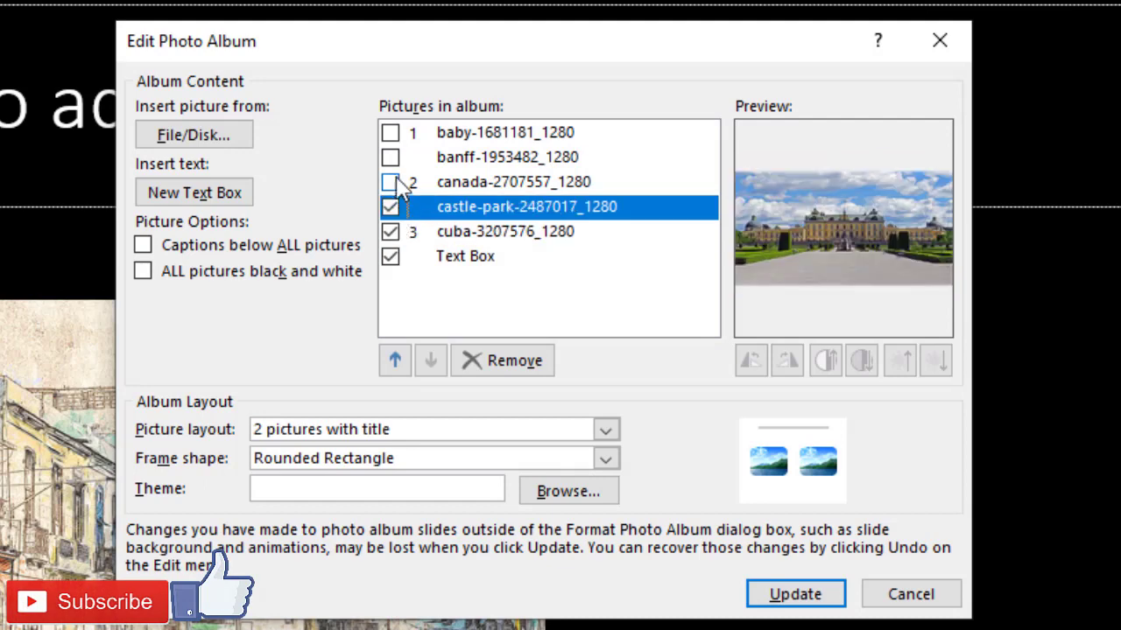
pyautogui.click(390, 182)
pyautogui.click(390, 157)
pyautogui.click(390, 133)
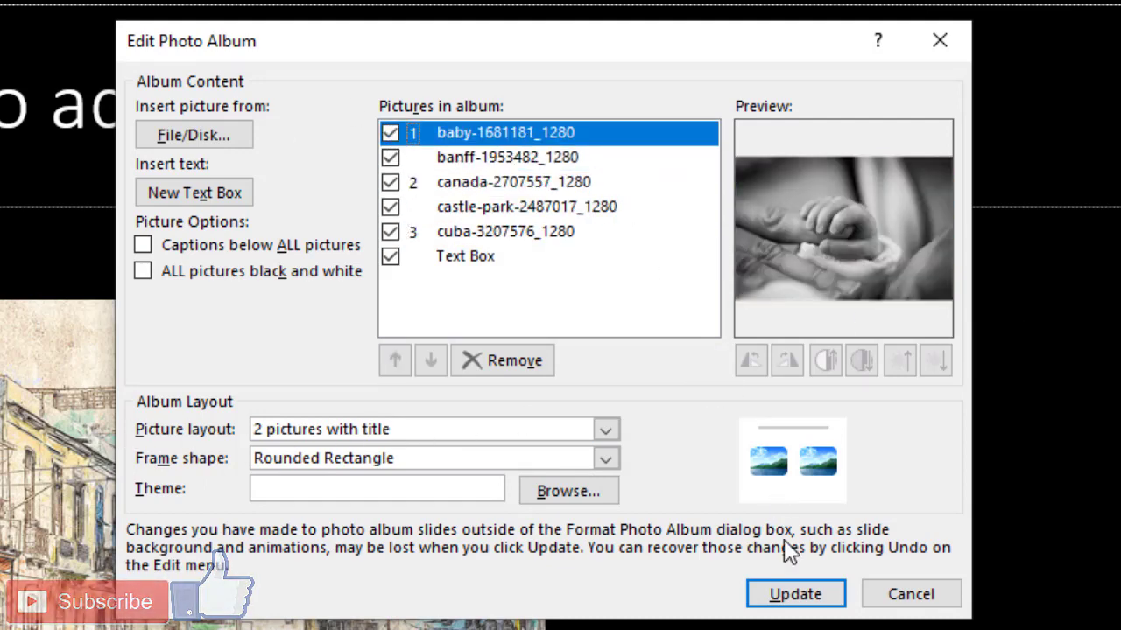
pyautogui.click(795, 599)
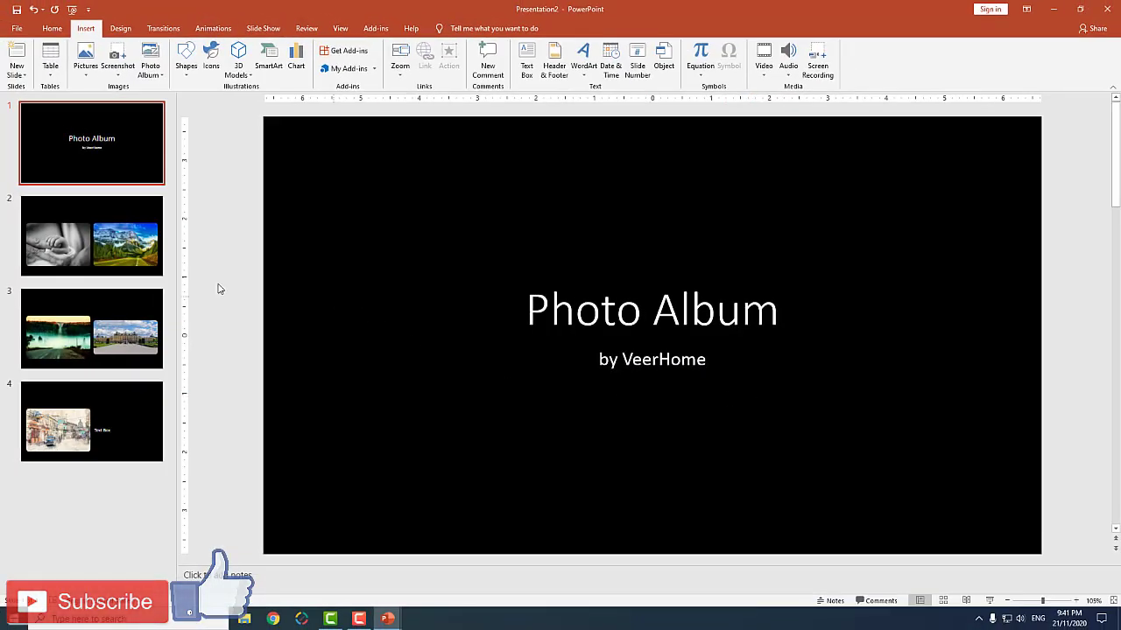
pyautogui.click(101, 246)
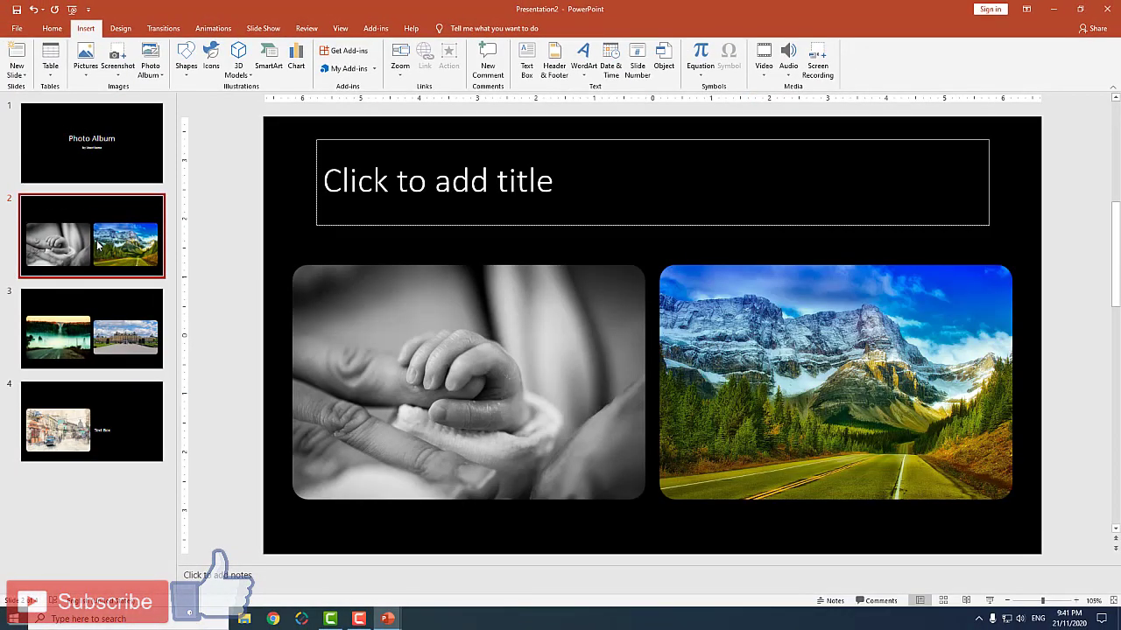
pyautogui.click(104, 349)
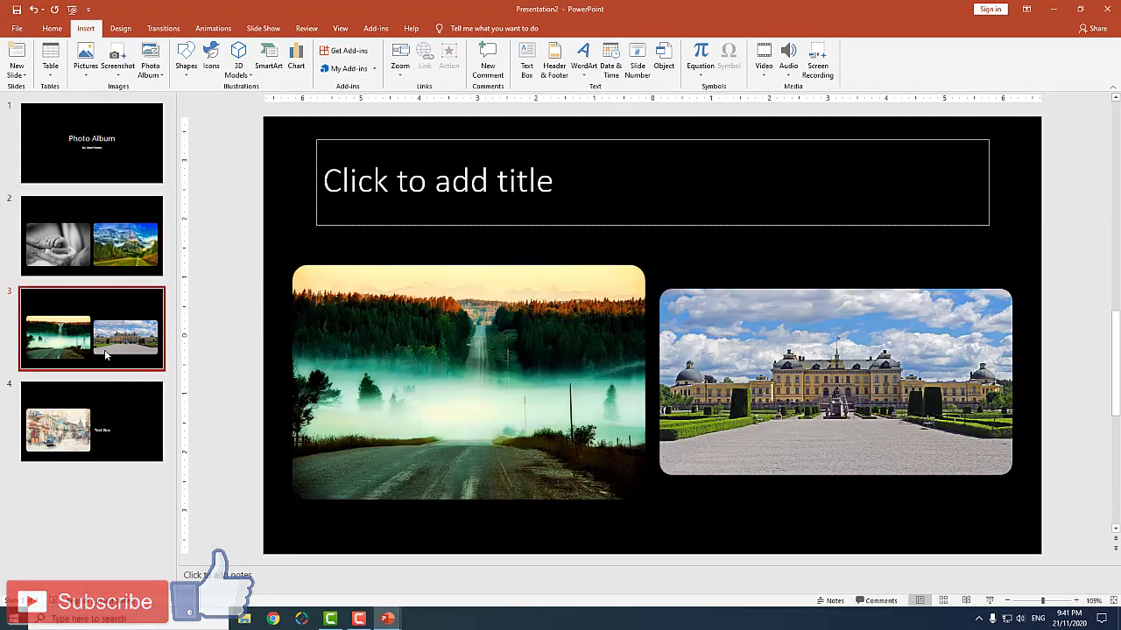
pyautogui.click(106, 420)
pyautogui.click(124, 167)
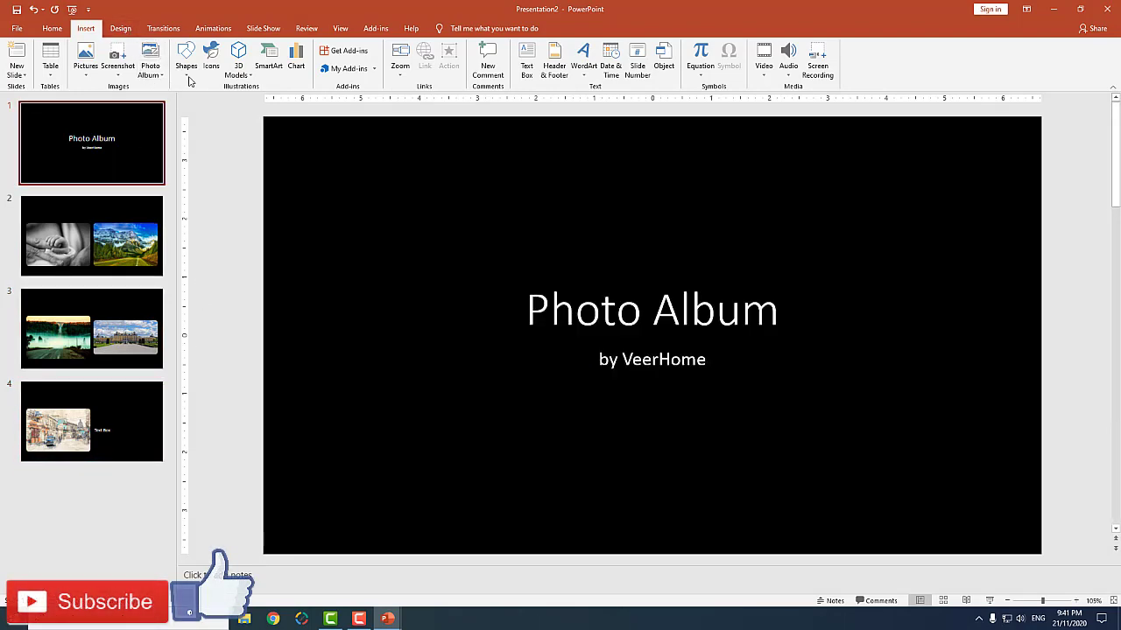
# - Switch the album frames to Center Shadow Rectangle, then check slides 2 and 3
pyautogui.click(149, 68)
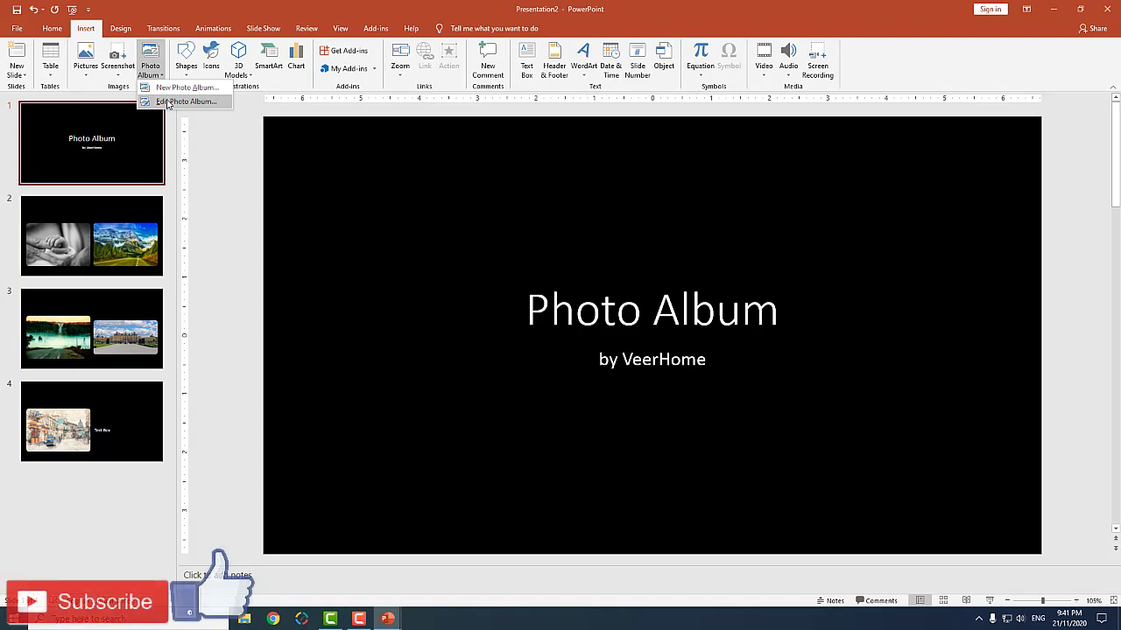
pyautogui.click(167, 102)
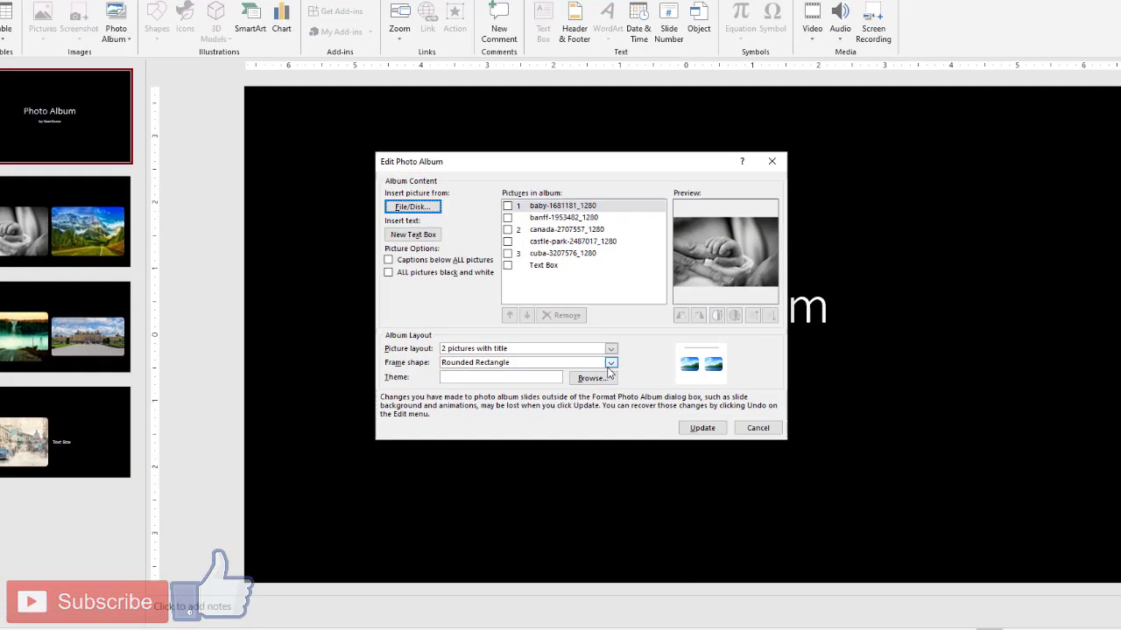
pyautogui.click(610, 364)
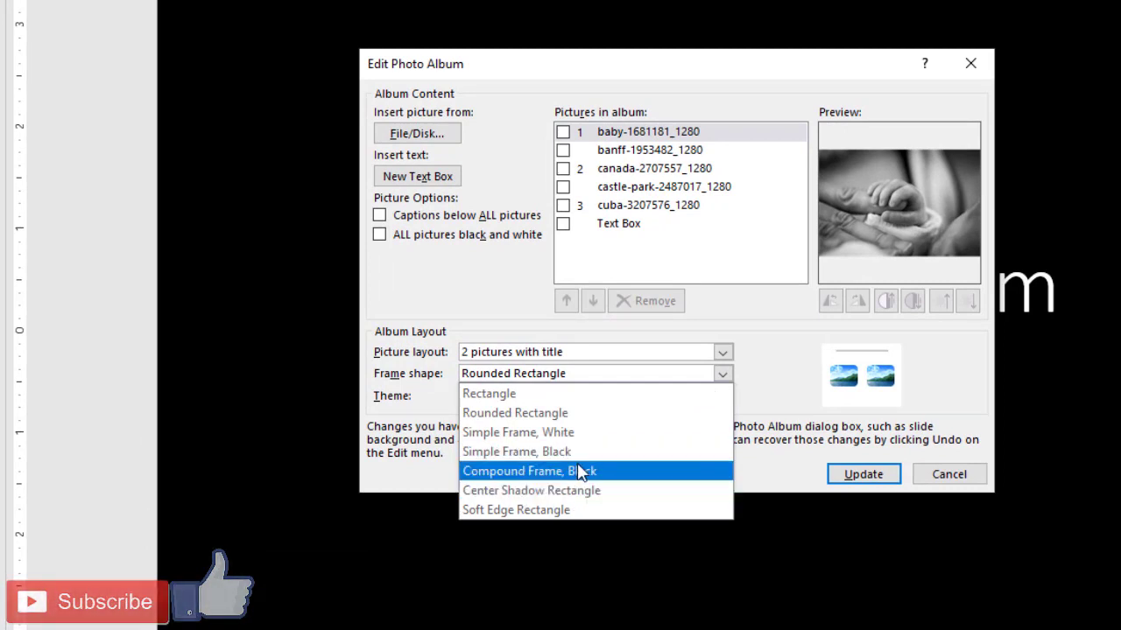
pyautogui.click(534, 490)
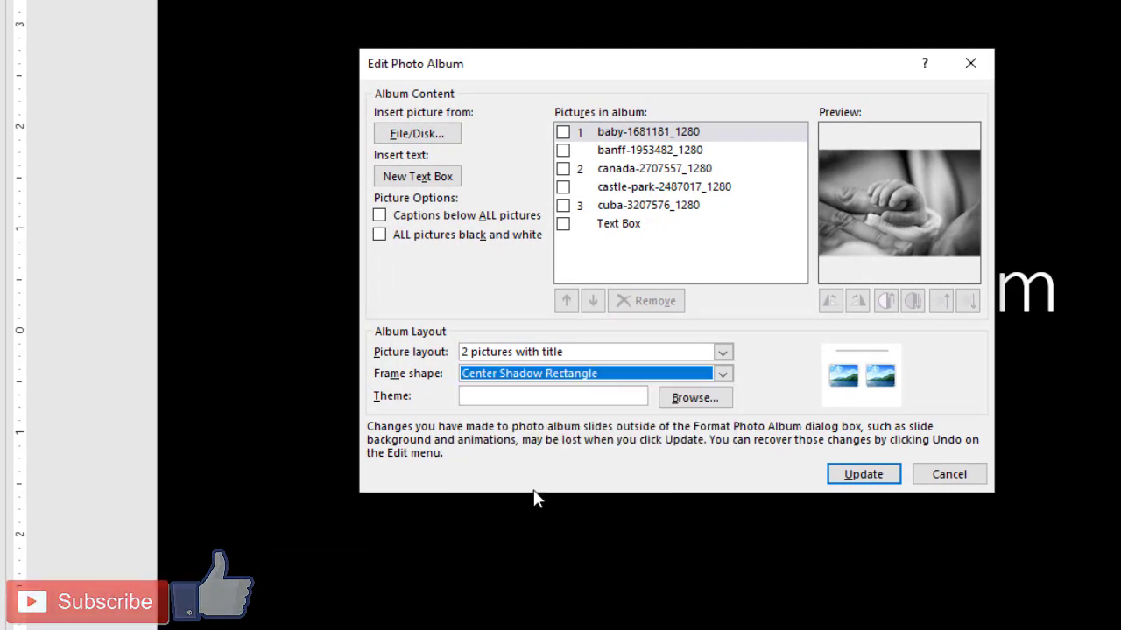
pyautogui.click(871, 474)
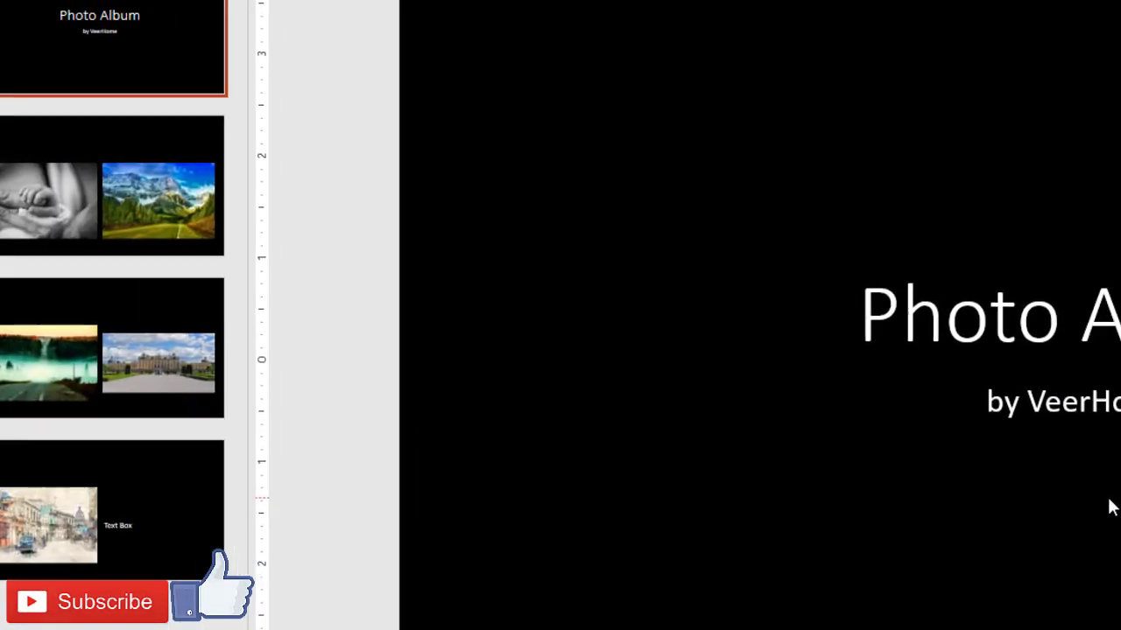
pyautogui.click(150, 236)
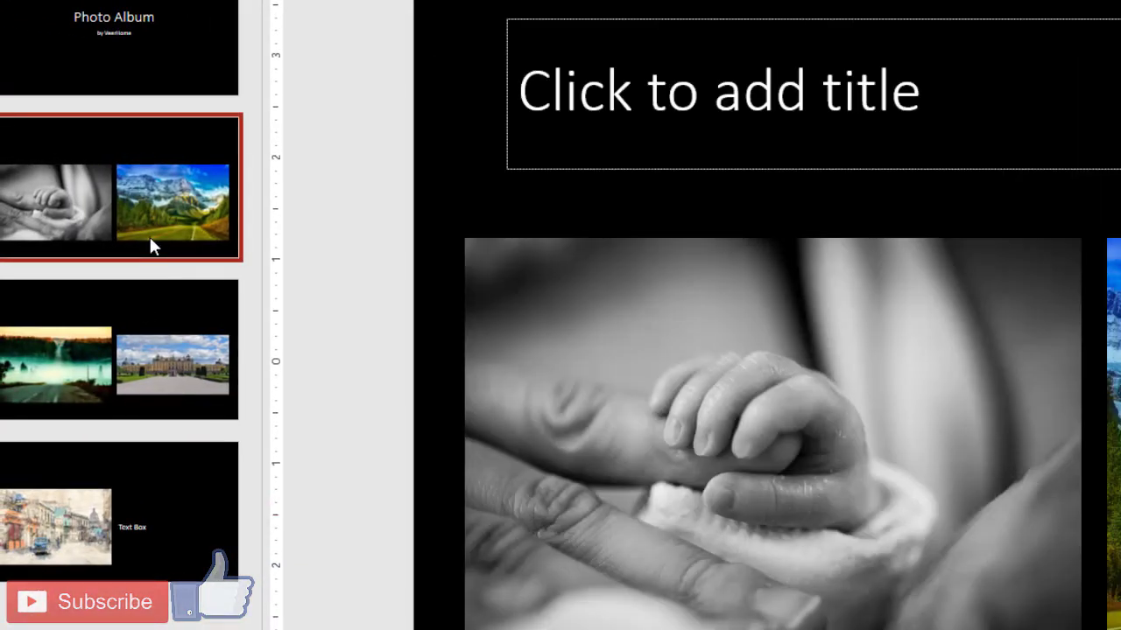
pyautogui.click(189, 385)
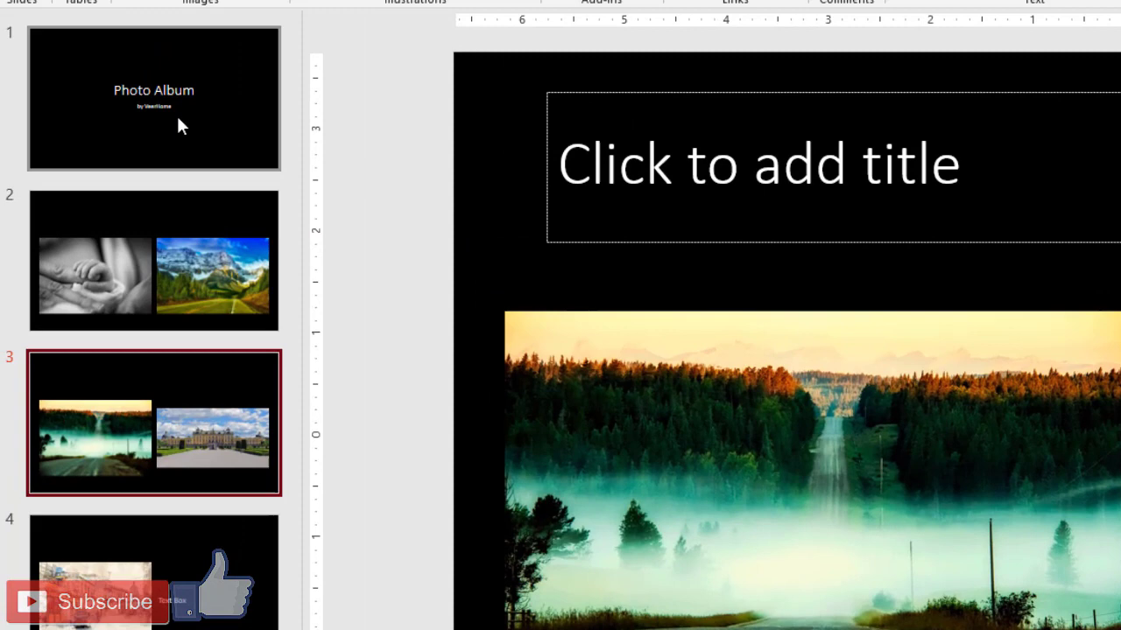
# - Give every slide a solid light peach background fill from the title slide
pyautogui.click(179, 120)
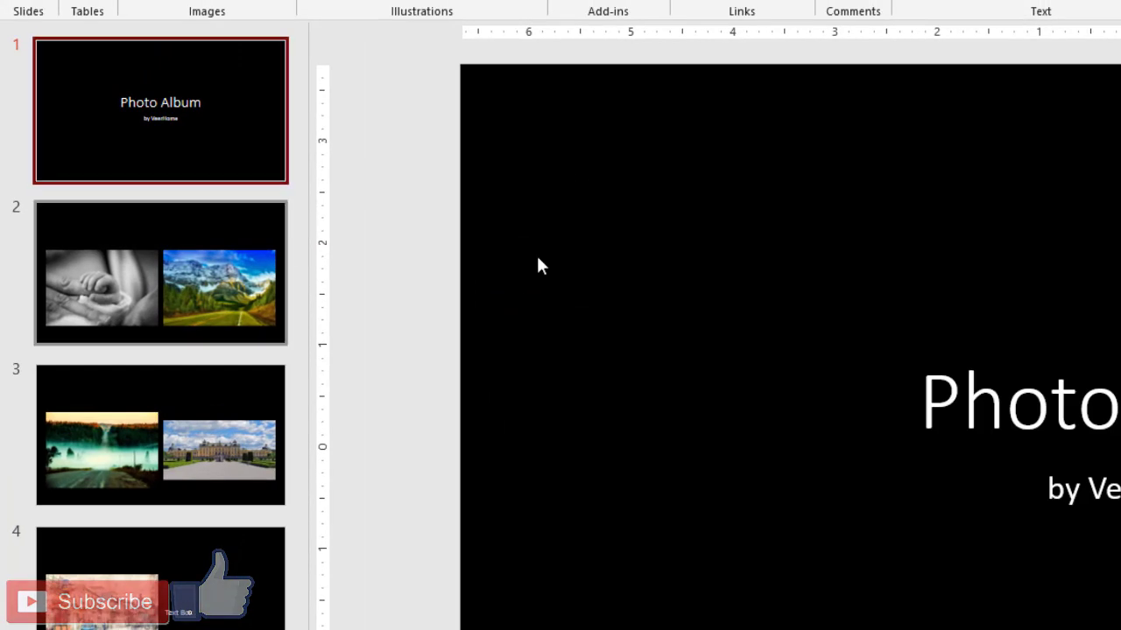
pyautogui.rightClick(511, 221)
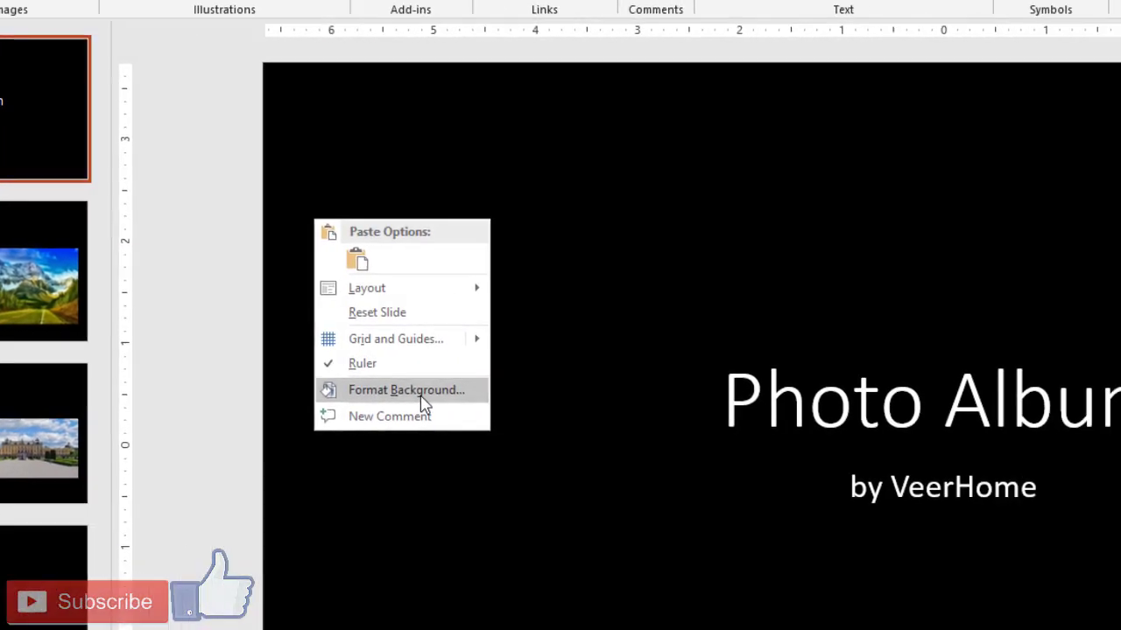
pyautogui.click(628, 393)
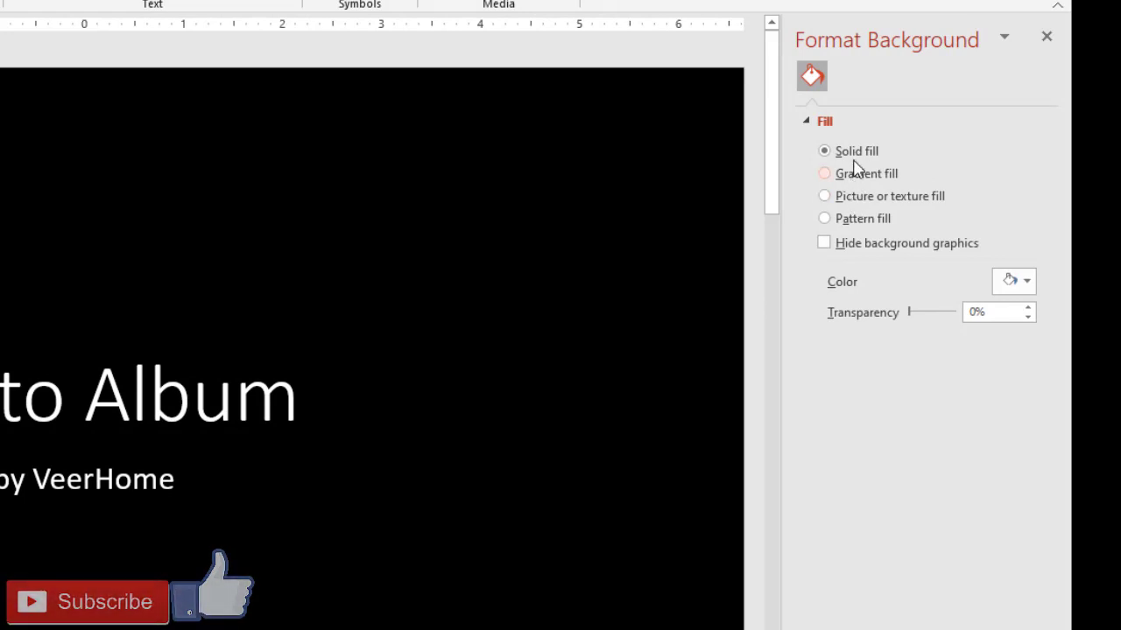
pyautogui.click(1019, 282)
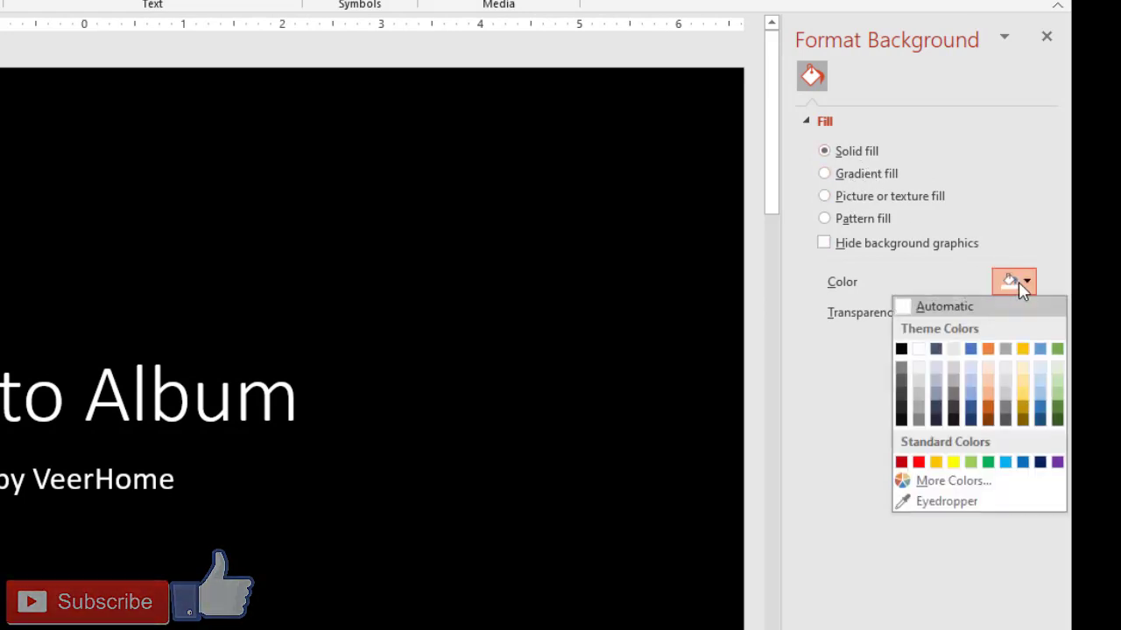
pyautogui.click(1018, 281)
pyautogui.click(1006, 283)
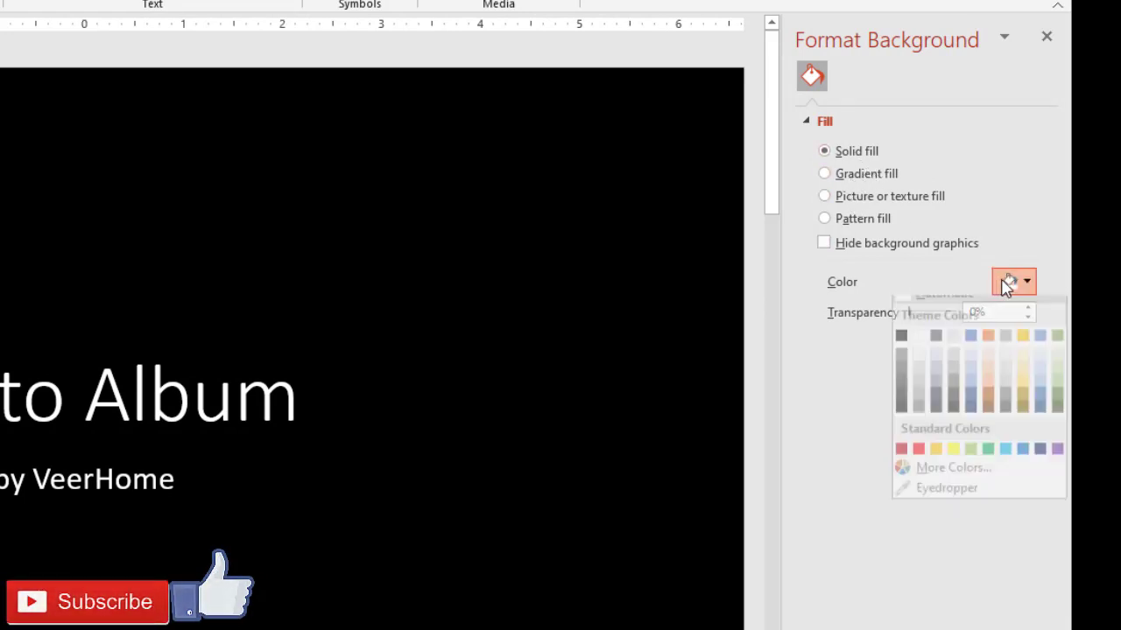
pyautogui.click(988, 372)
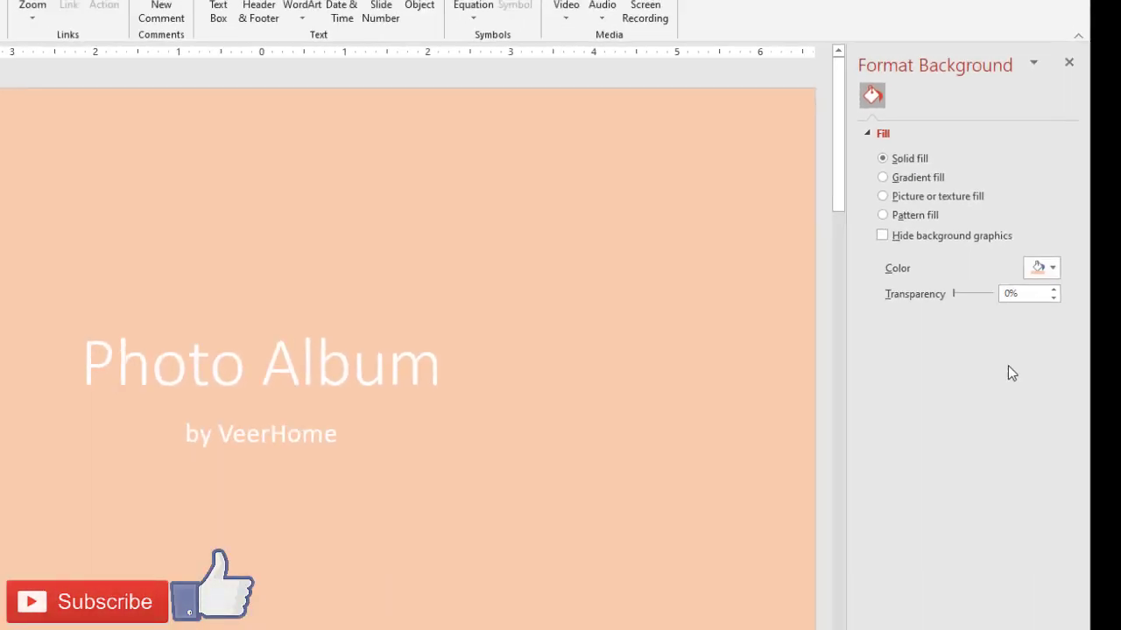
pyautogui.click(985, 576)
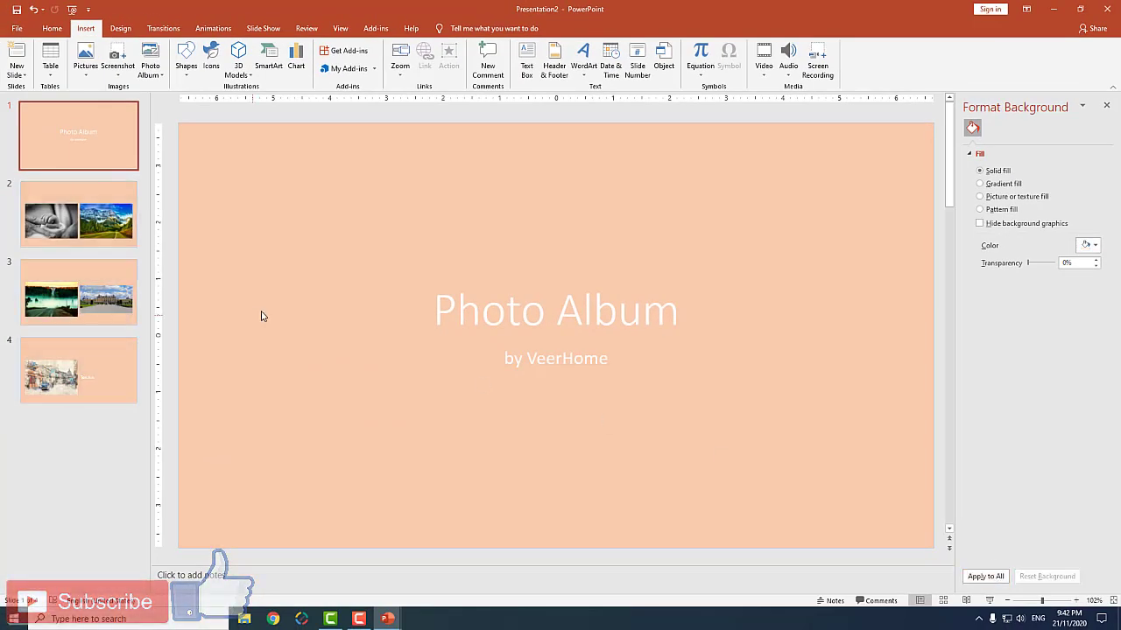
pyautogui.click(94, 206)
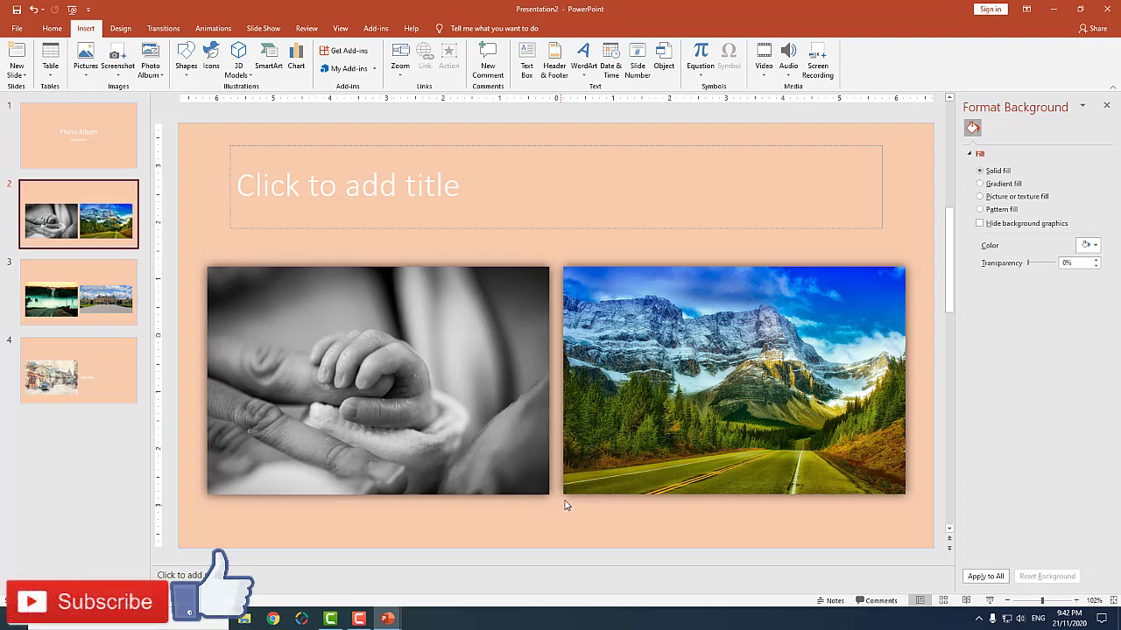
pyautogui.click(87, 321)
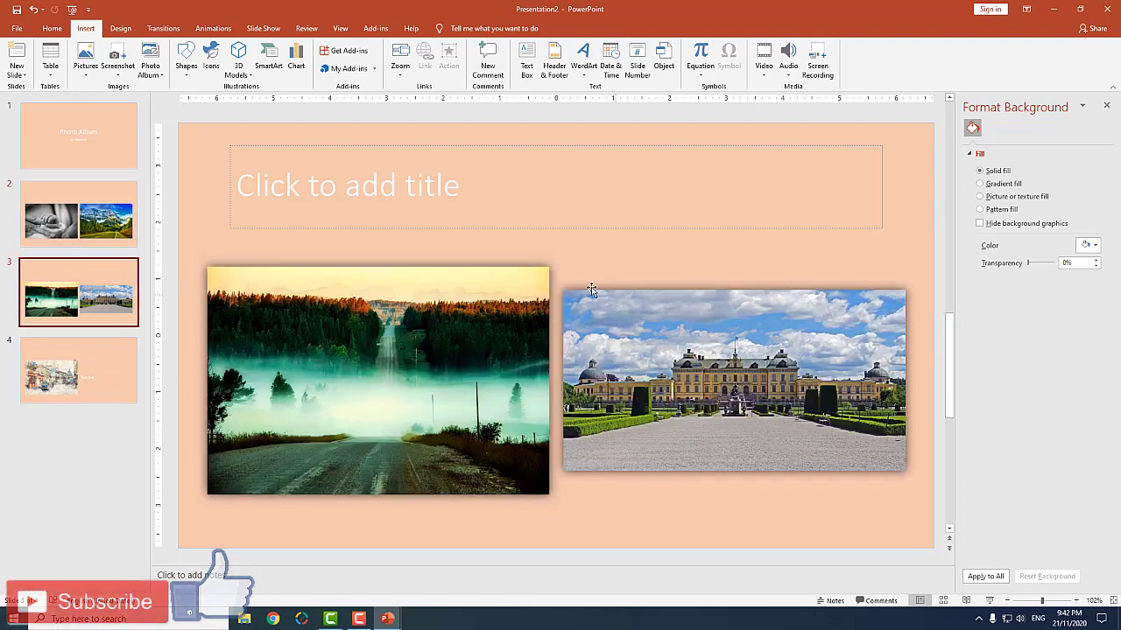
pyautogui.click(92, 378)
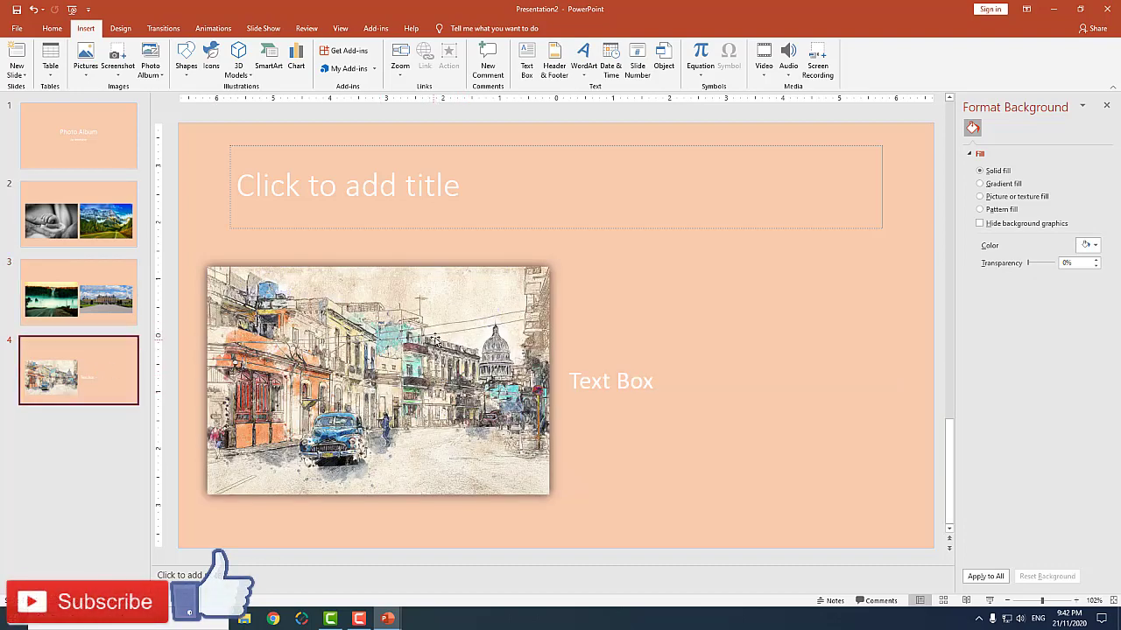
pyautogui.click(99, 191)
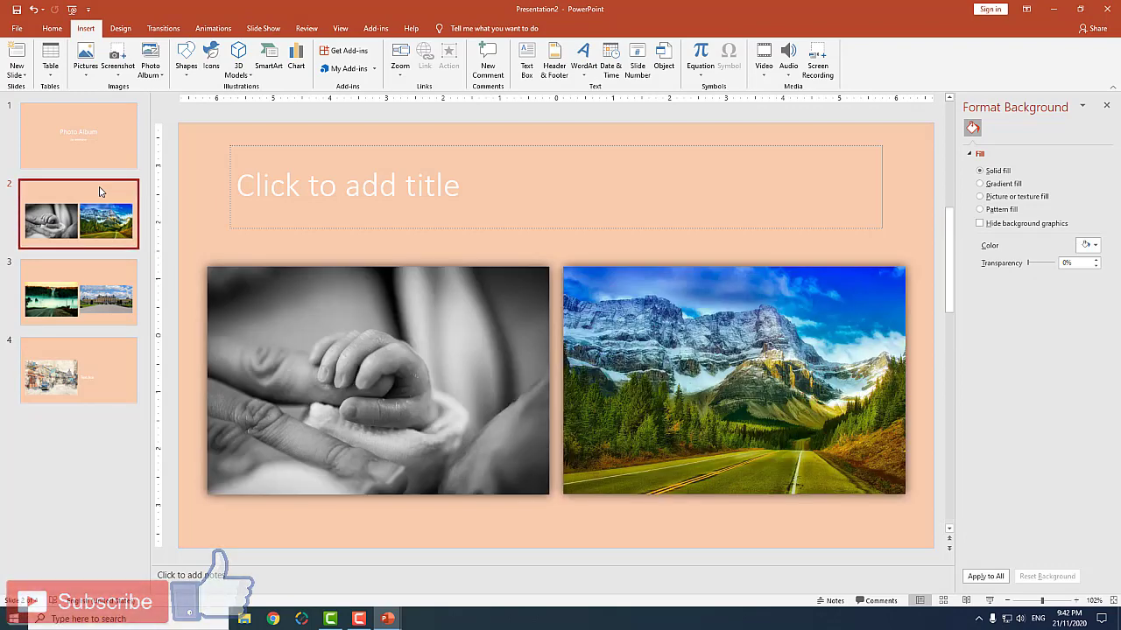